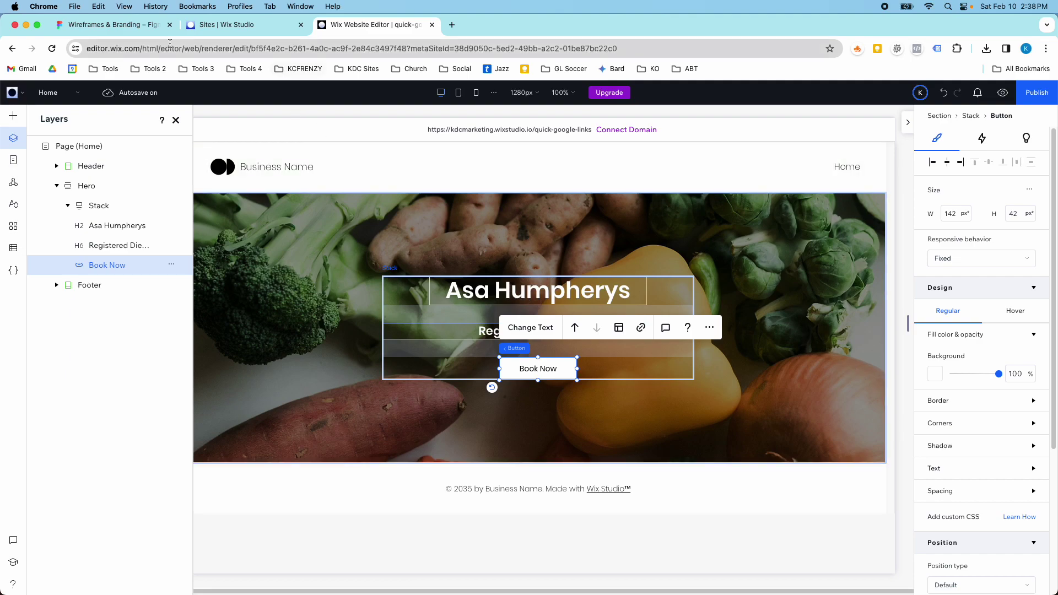
- Check the Figma wireframe, then duplicate the Hero section in Wix and undo it
click(99, 24)
scroll(496, 358, down, 2)
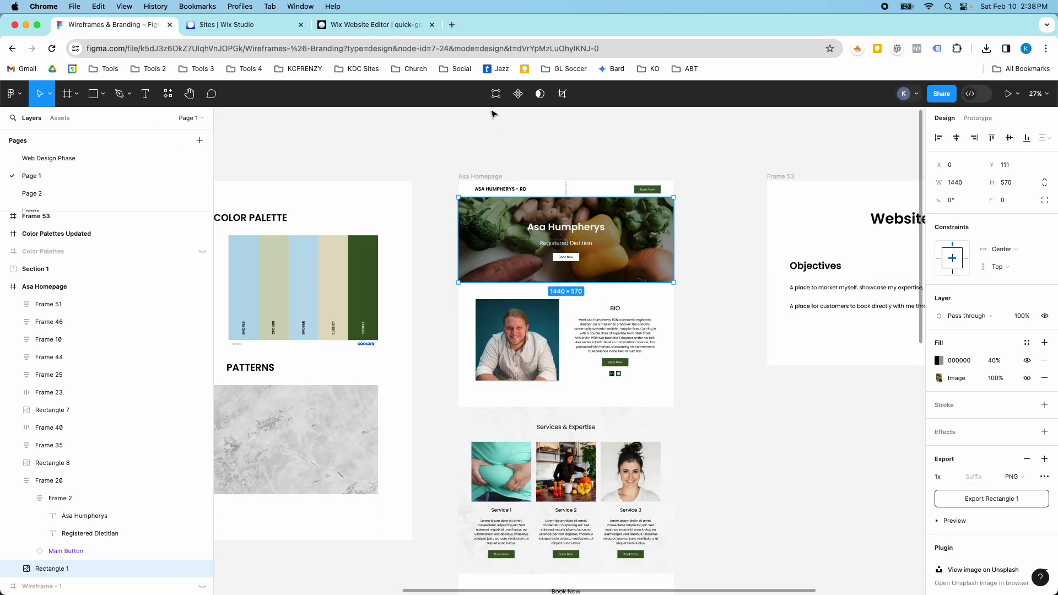
key(super+3)
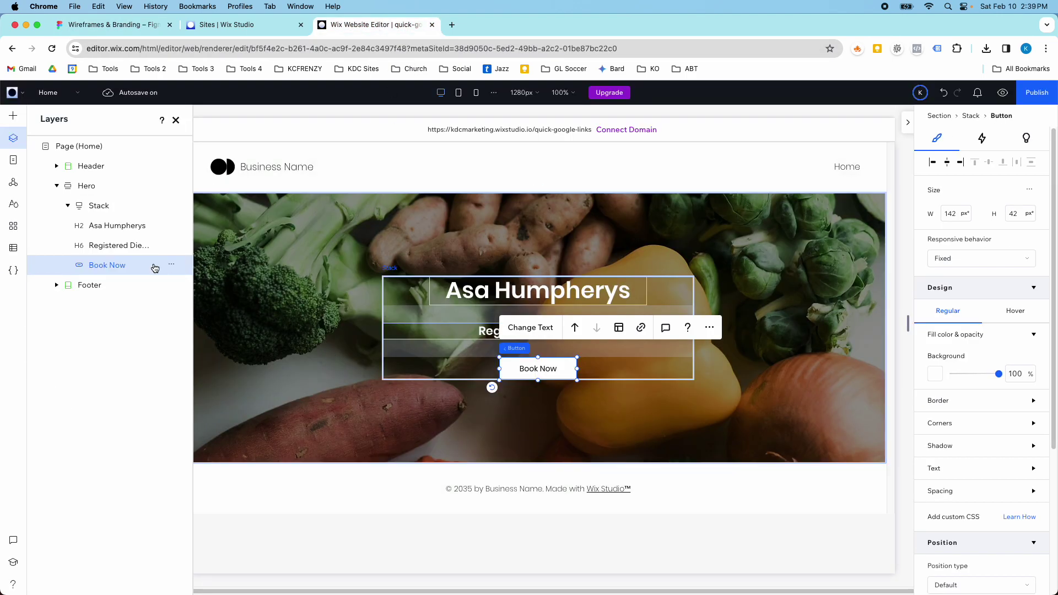
click(59, 185)
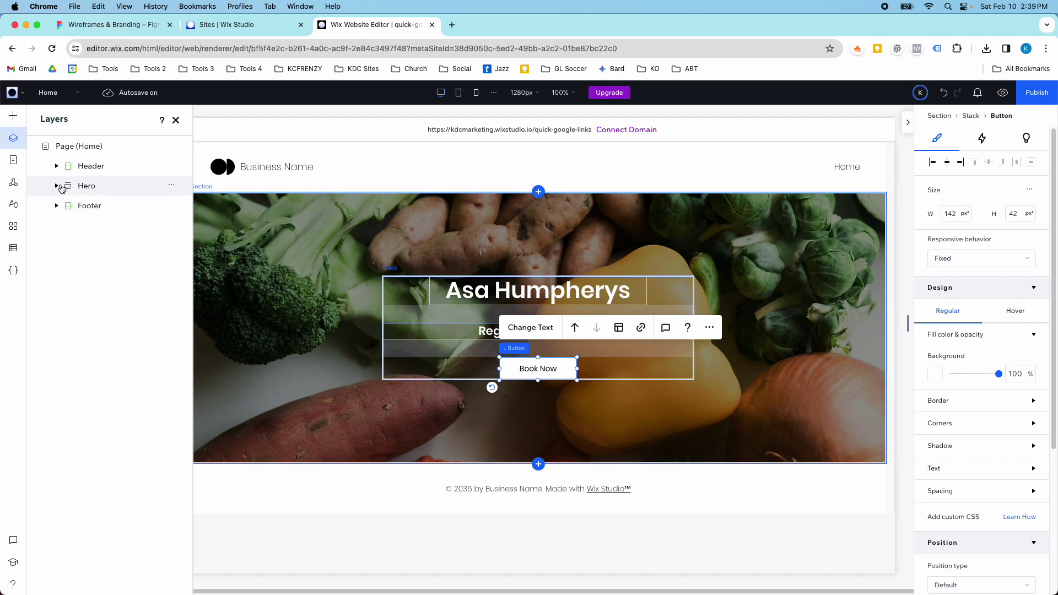
click(171, 185)
click(232, 316)
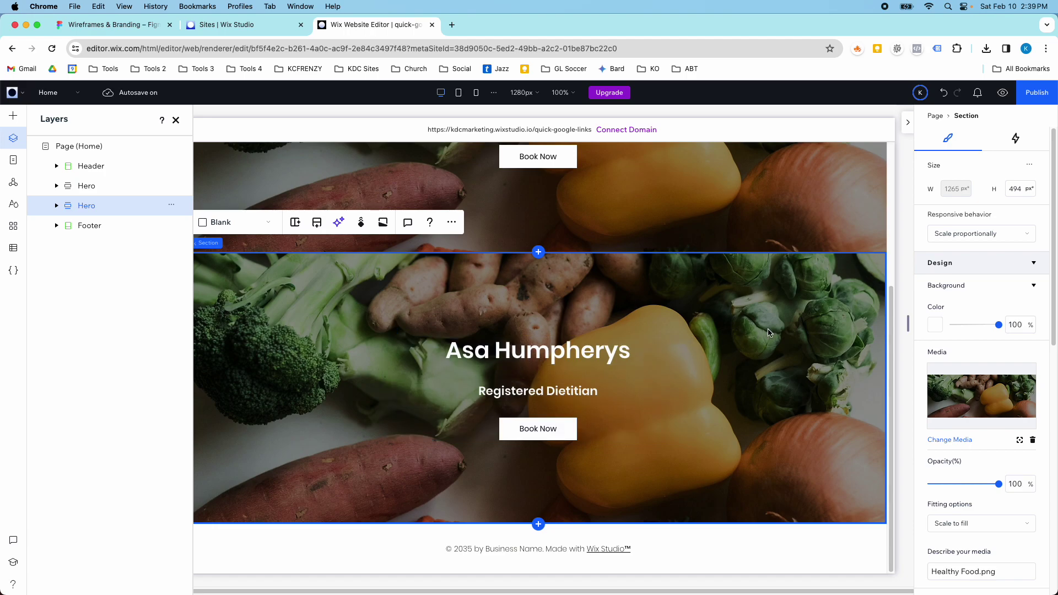
key(super+z)
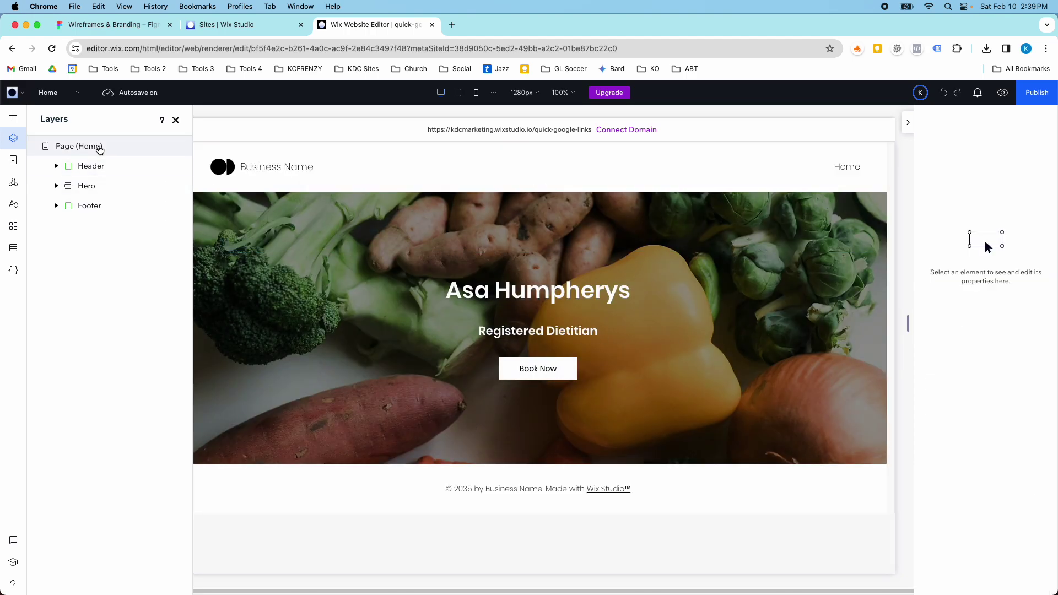
- Add a section below Hero using the Explore What Lies Beyond template
click(537, 466)
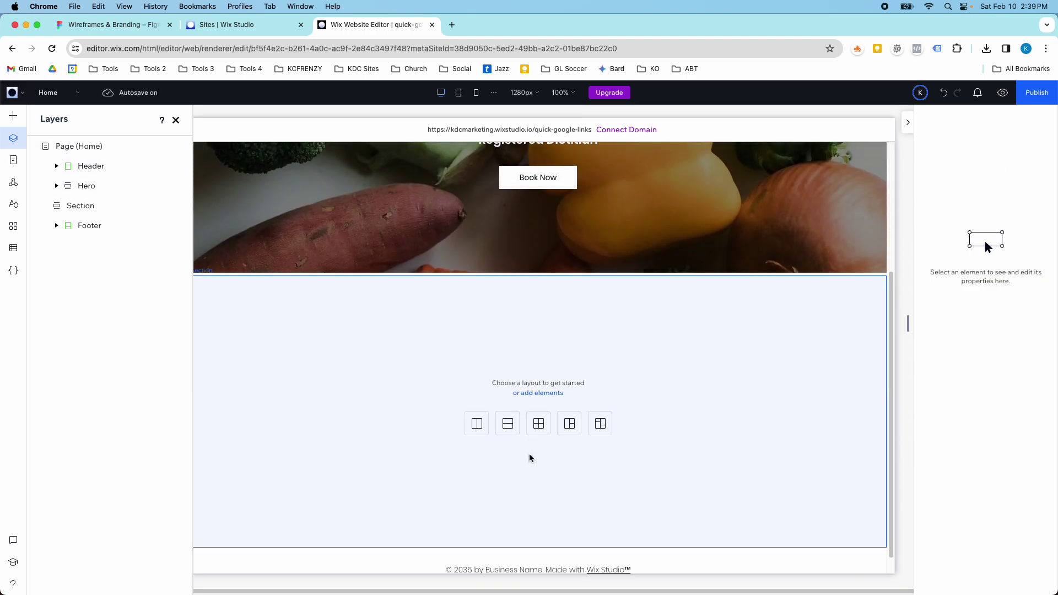
click(13, 115)
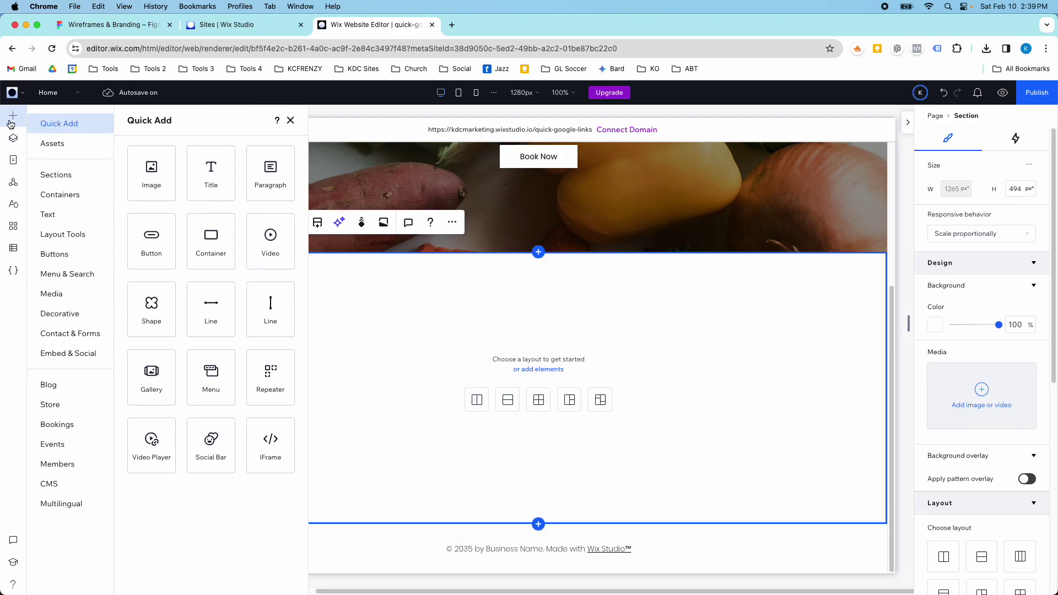
click(88, 182)
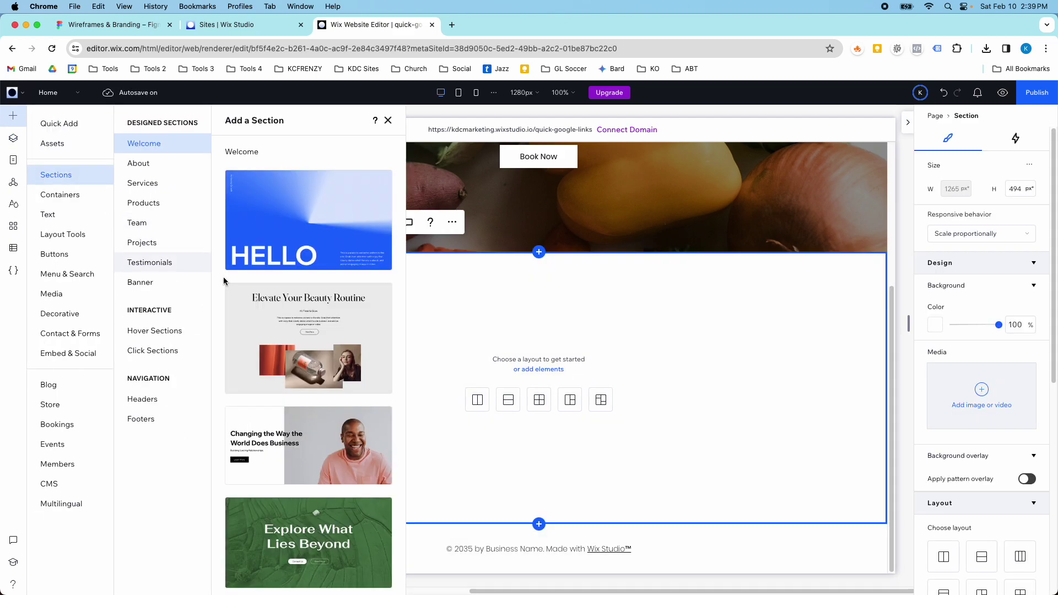
scroll(268, 333, down, 5)
click(259, 335)
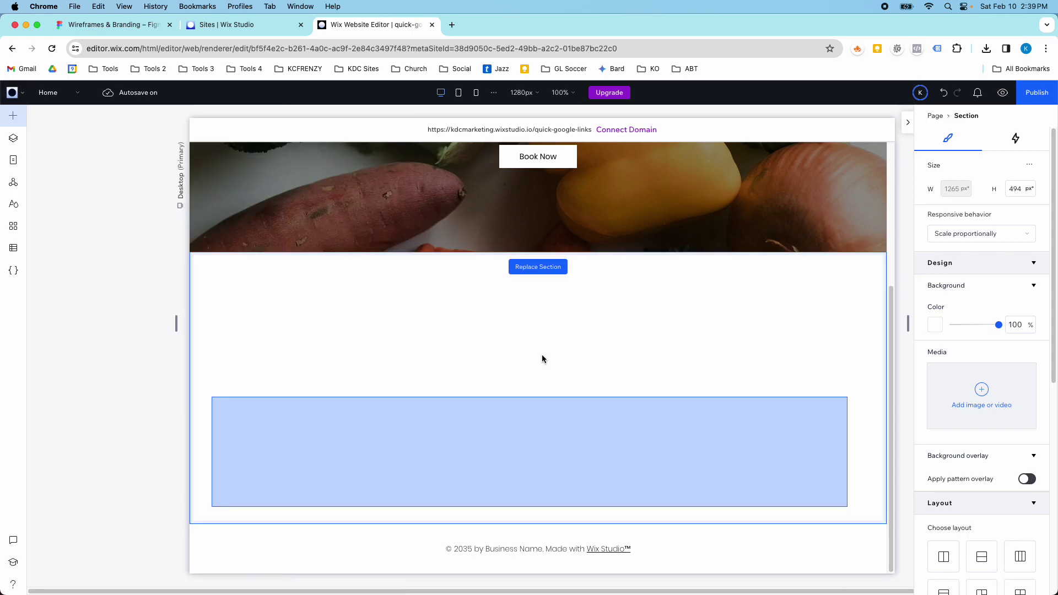
scroll(549, 386, down, 3)
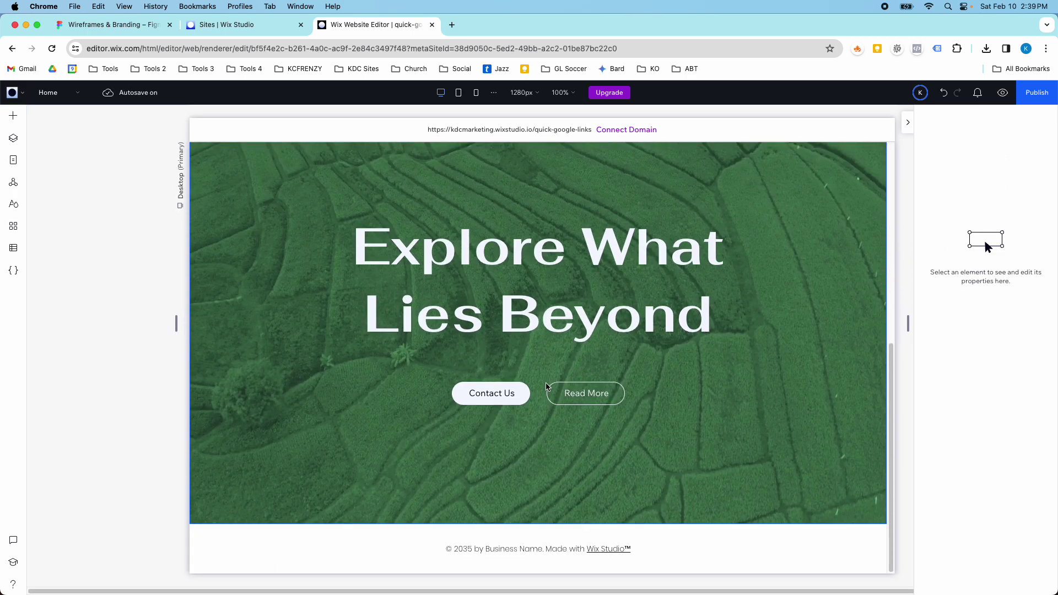
scroll(529, 380, up, 6)
scroll(432, 372, down, 5)
scroll(431, 372, up, 3)
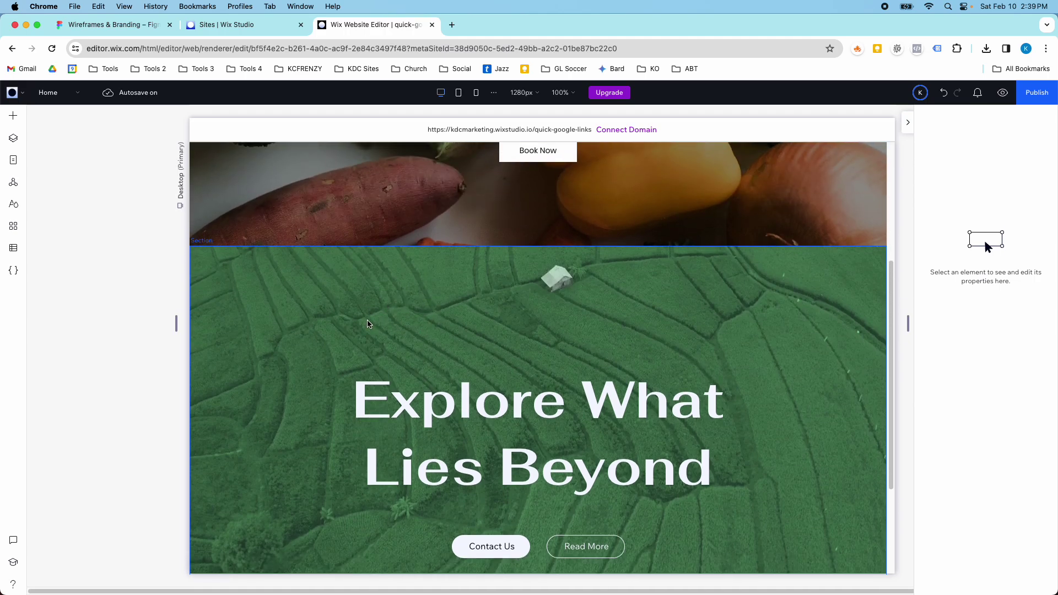
- Preview the page at tablet and mobile widths, then return to desktop view
click(459, 94)
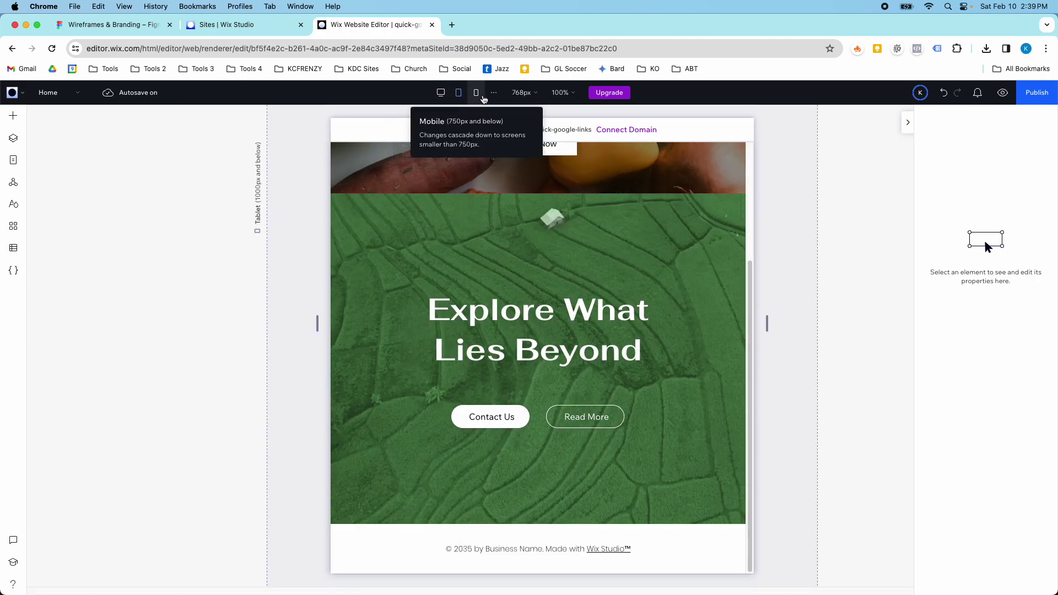
click(477, 93)
scroll(531, 259, up, 3)
scroll(543, 357, down, 3)
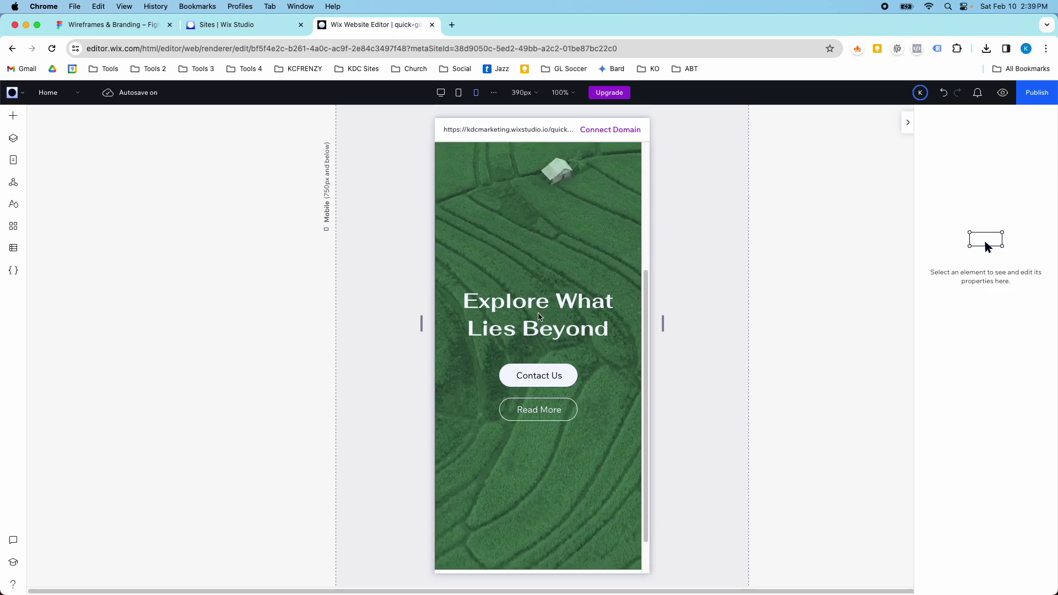
scroll(543, 357, up, 5)
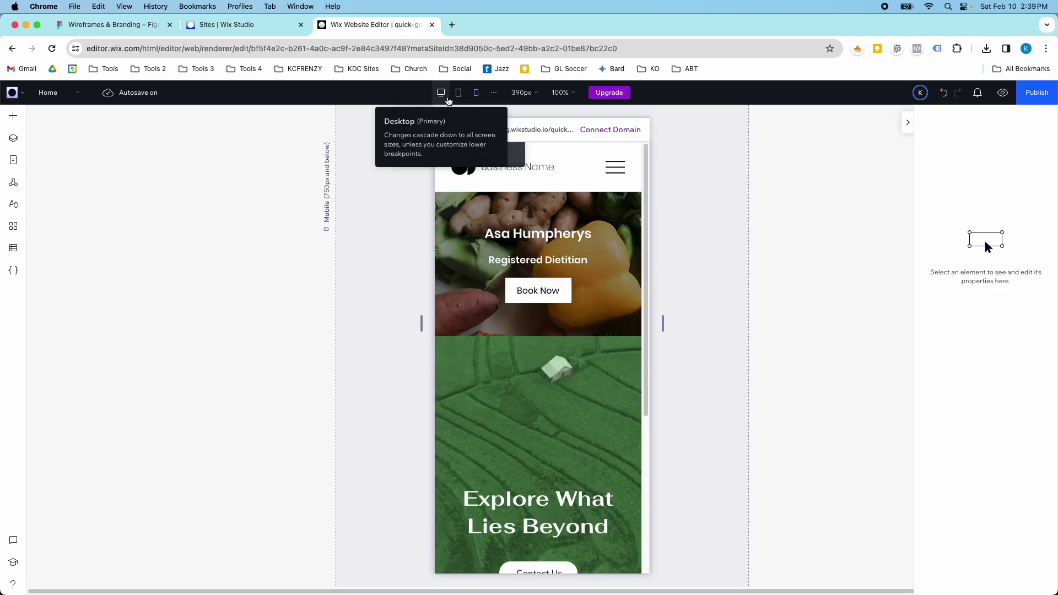
click(440, 93)
scroll(331, 248, up, 3)
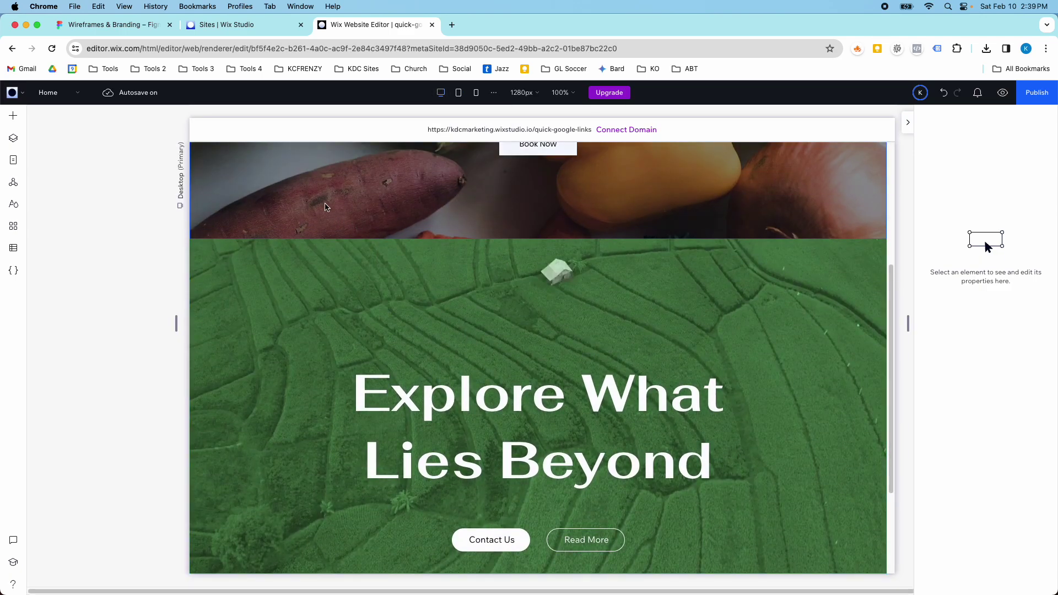
- Delete the green Explore What Lies Beyond section
click(303, 294)
click(306, 331)
key(Delete)
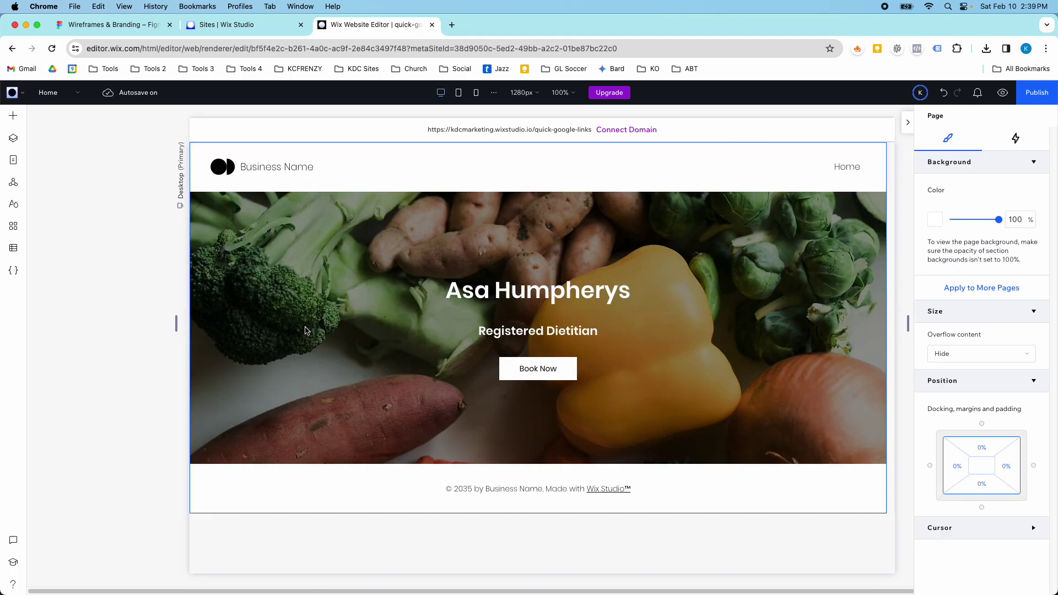
- Add a blank section above the footer and view the BIO frame in Figma
click(133, 26)
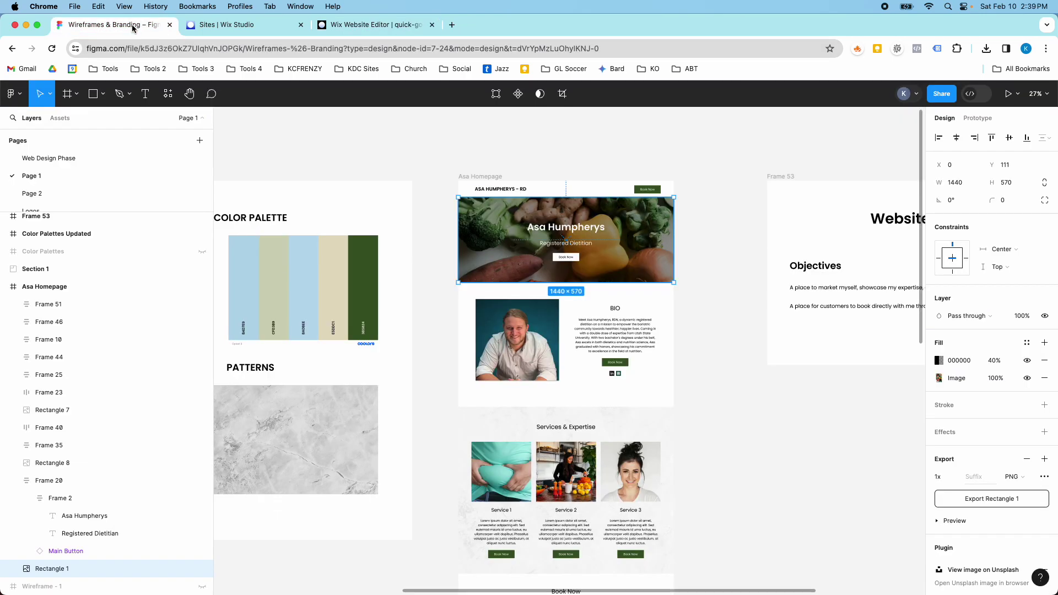
click(375, 25)
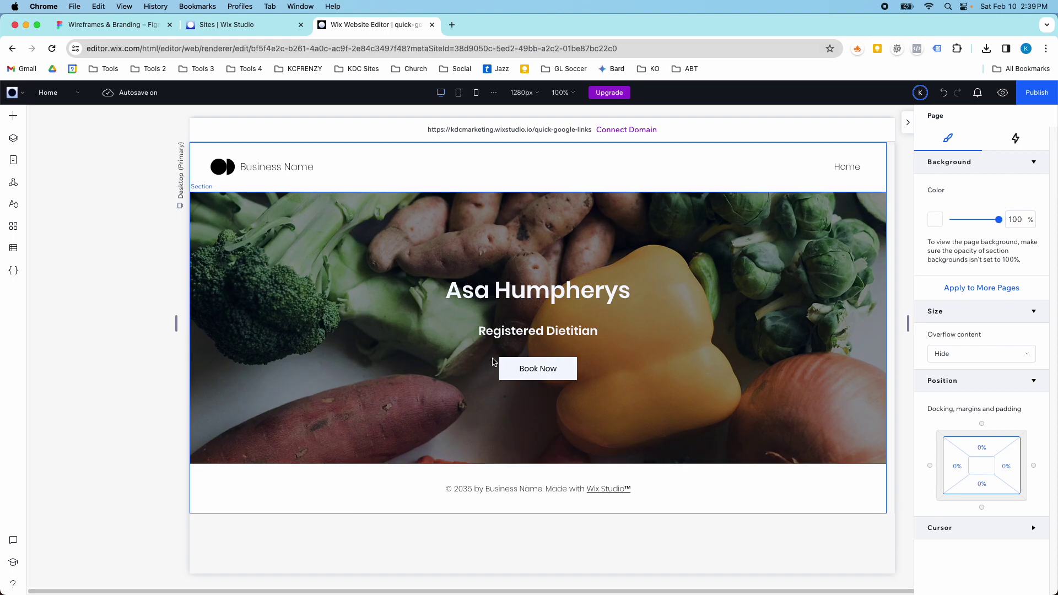
click(539, 465)
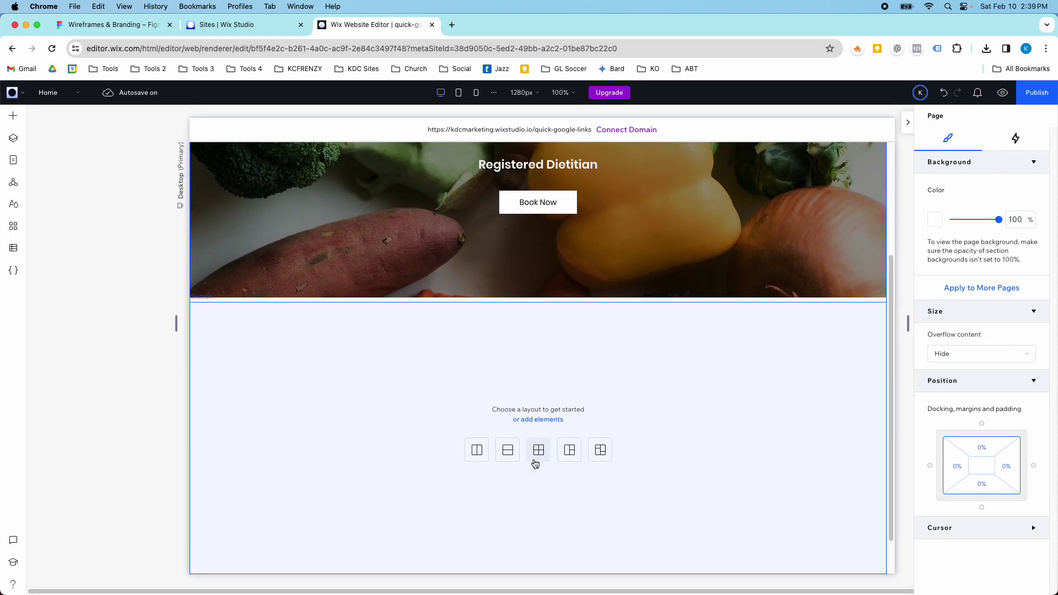
click(246, 29)
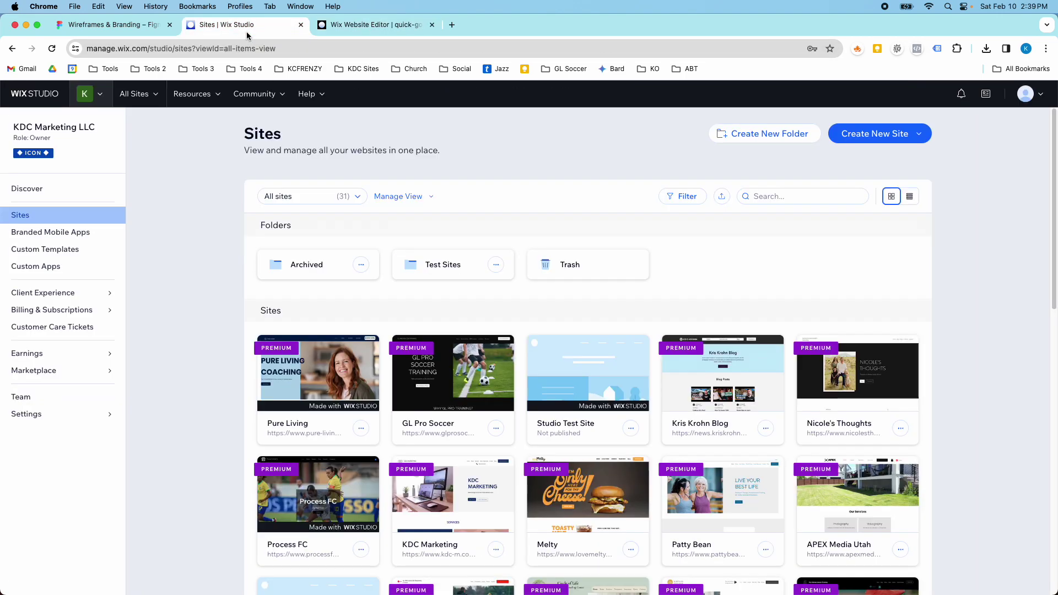
click(155, 25)
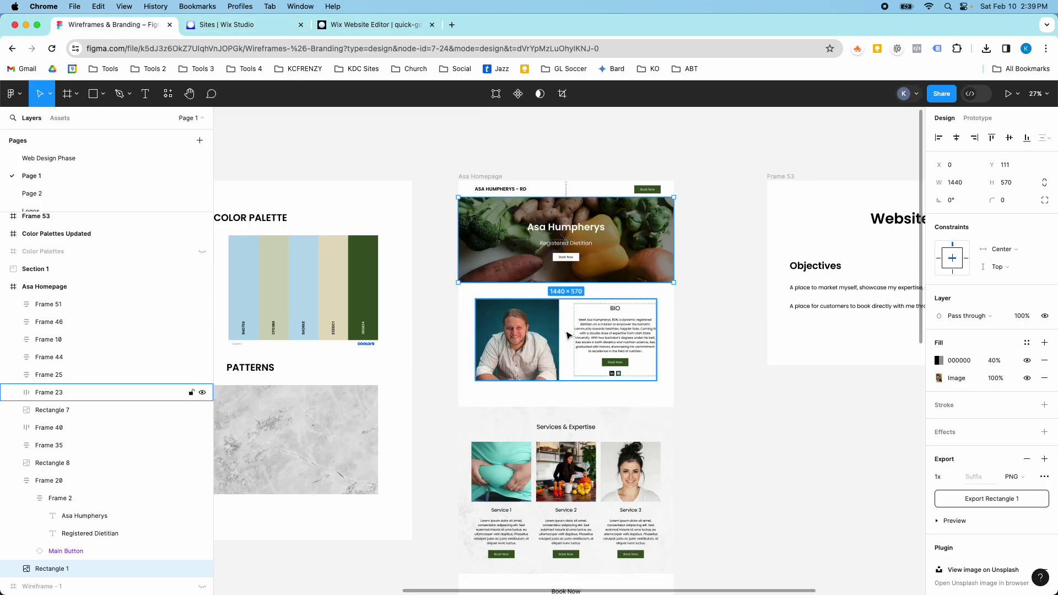
scroll(567, 335, up, 5)
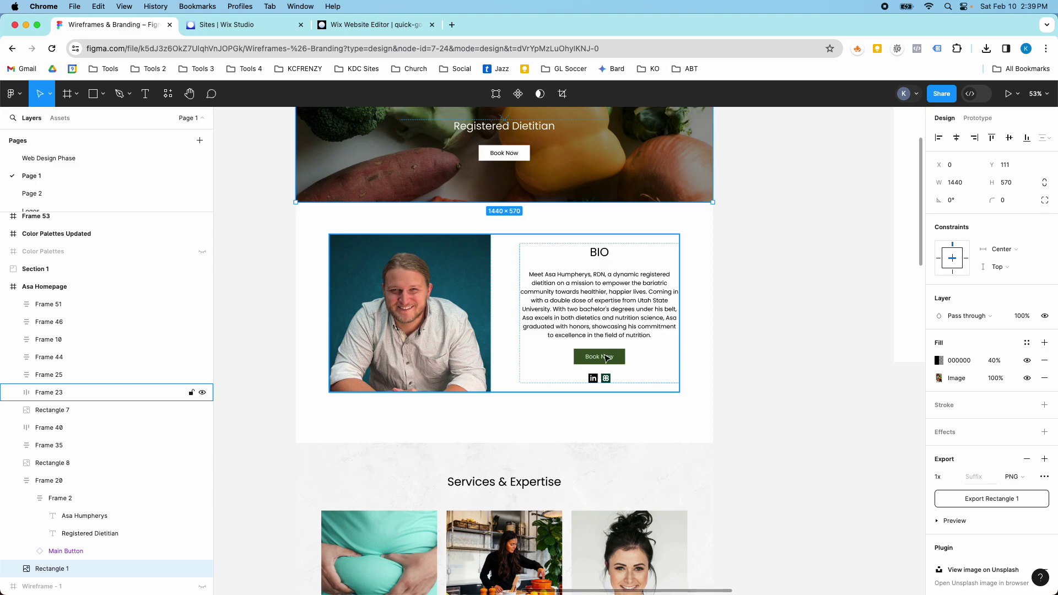
click(354, 26)
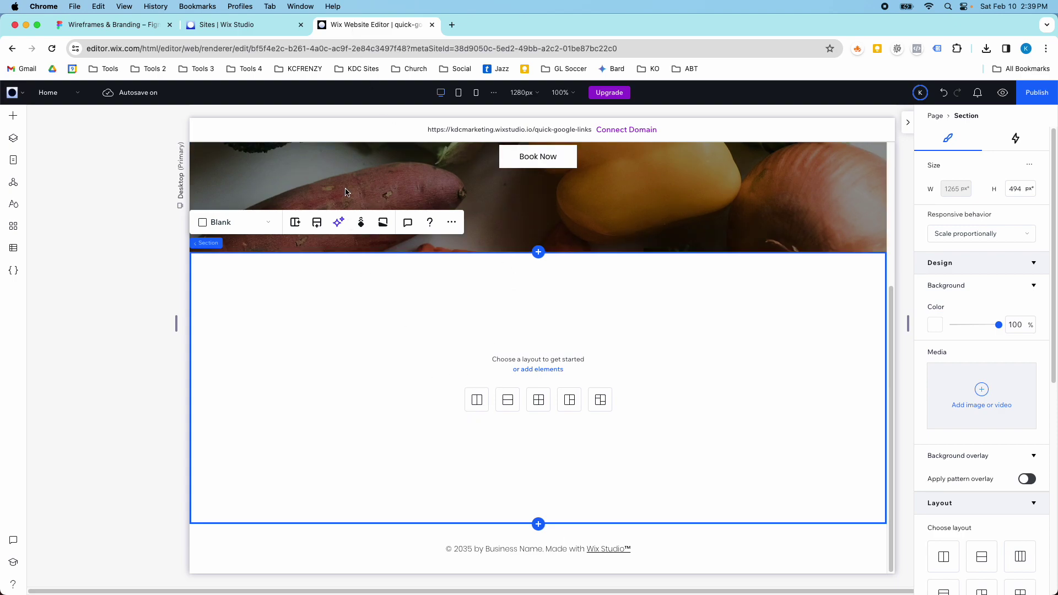
click(153, 31)
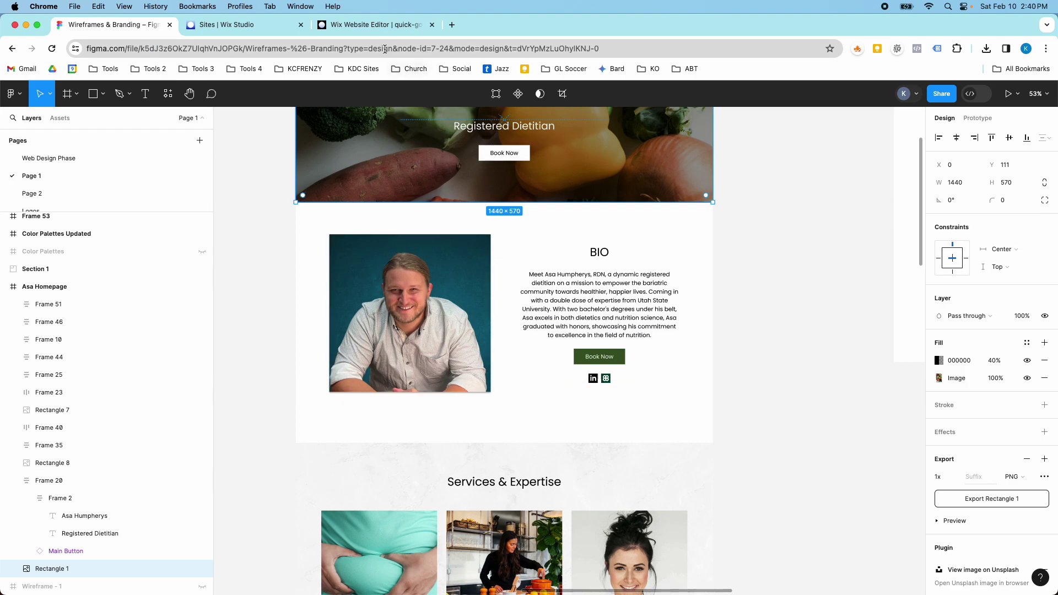
- Split the blank section into two columns and drag an image into the left column
click(363, 25)
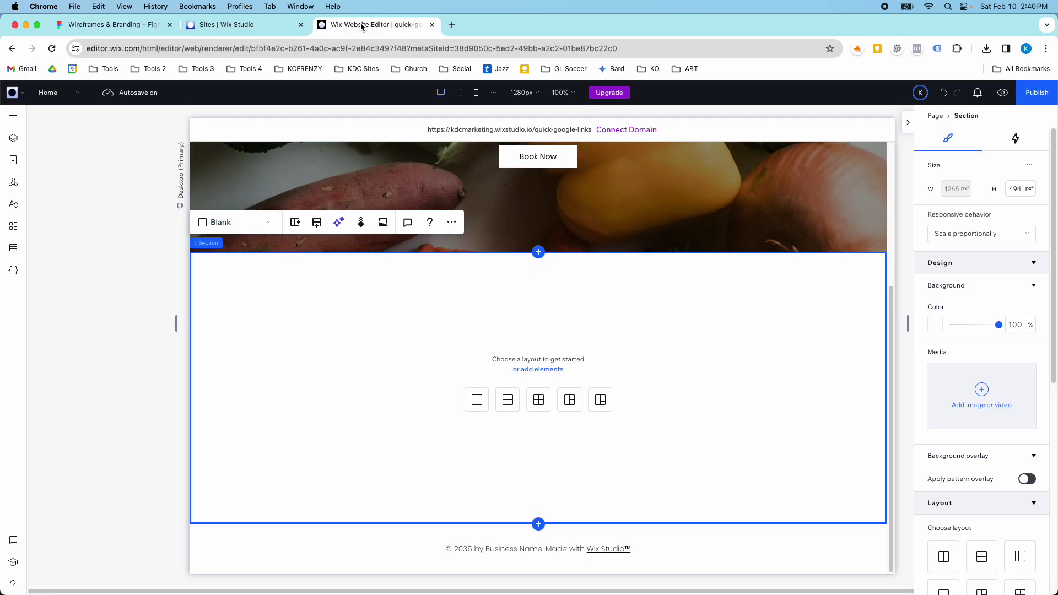
click(481, 398)
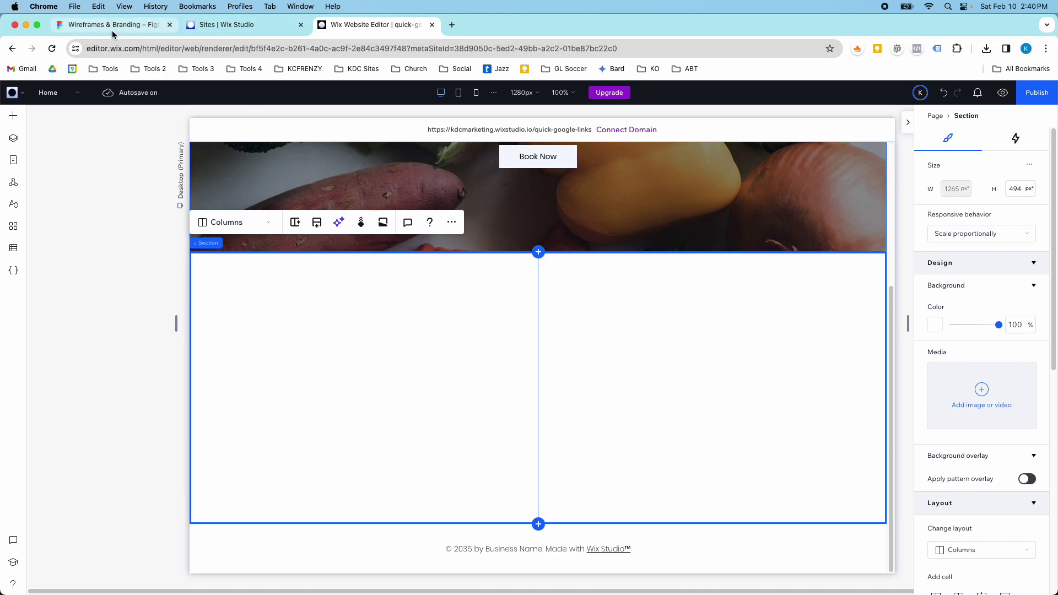
click(13, 123)
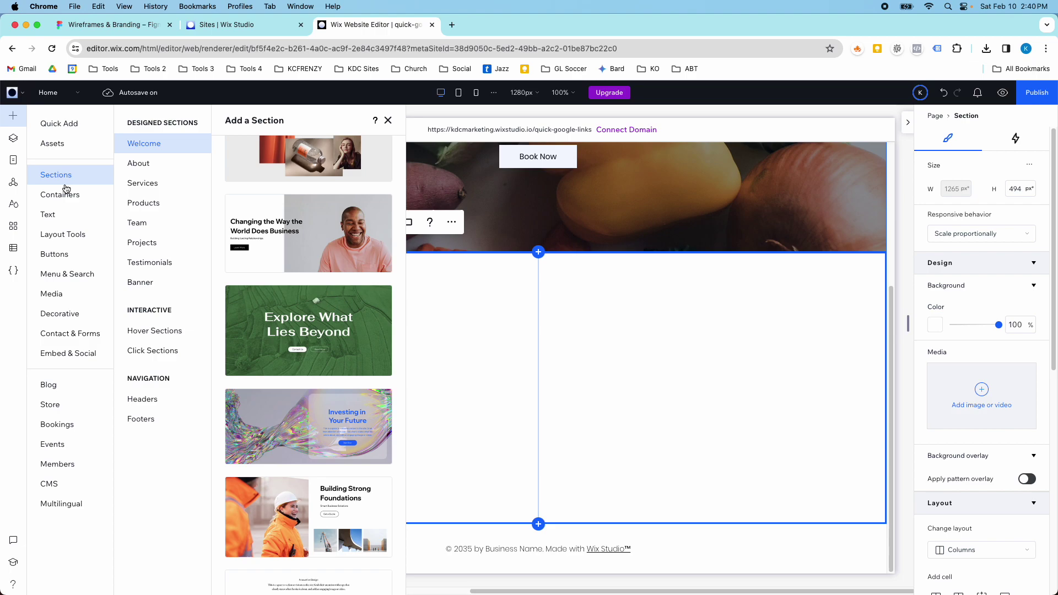
click(60, 124)
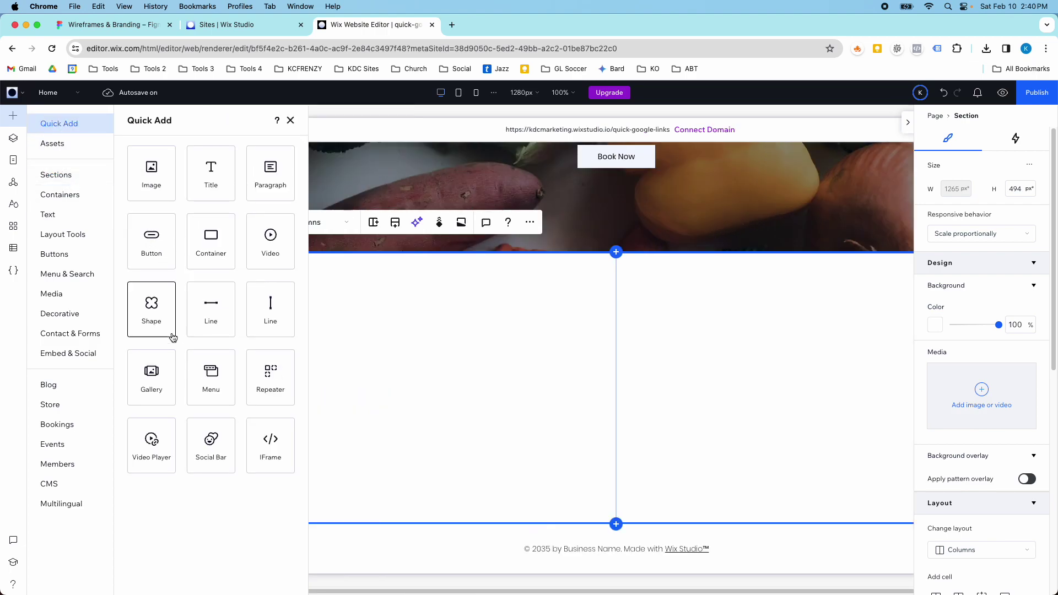
drag(161, 197, 348, 372)
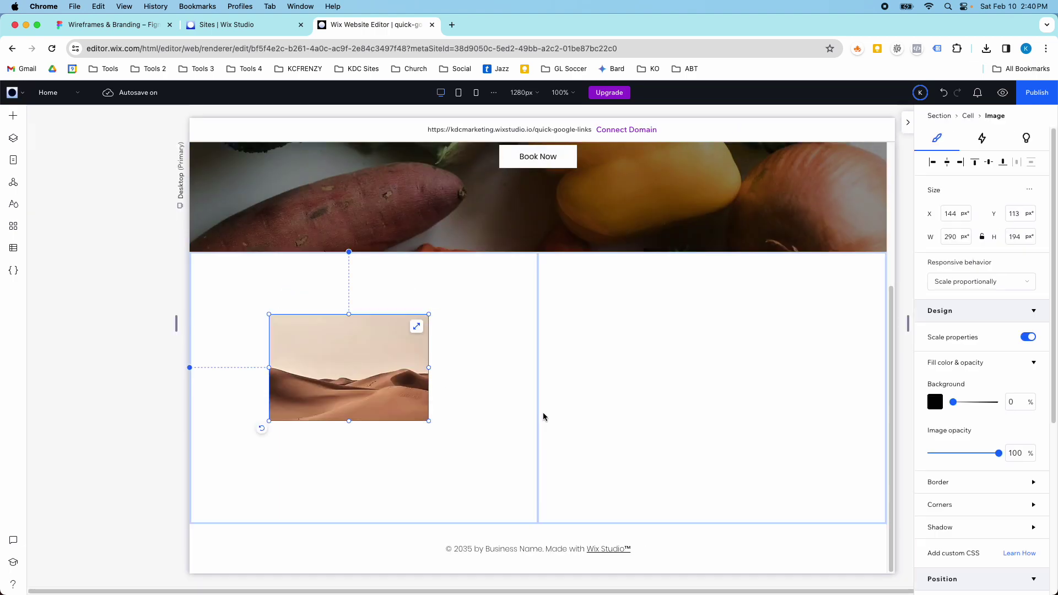
click(142, 29)
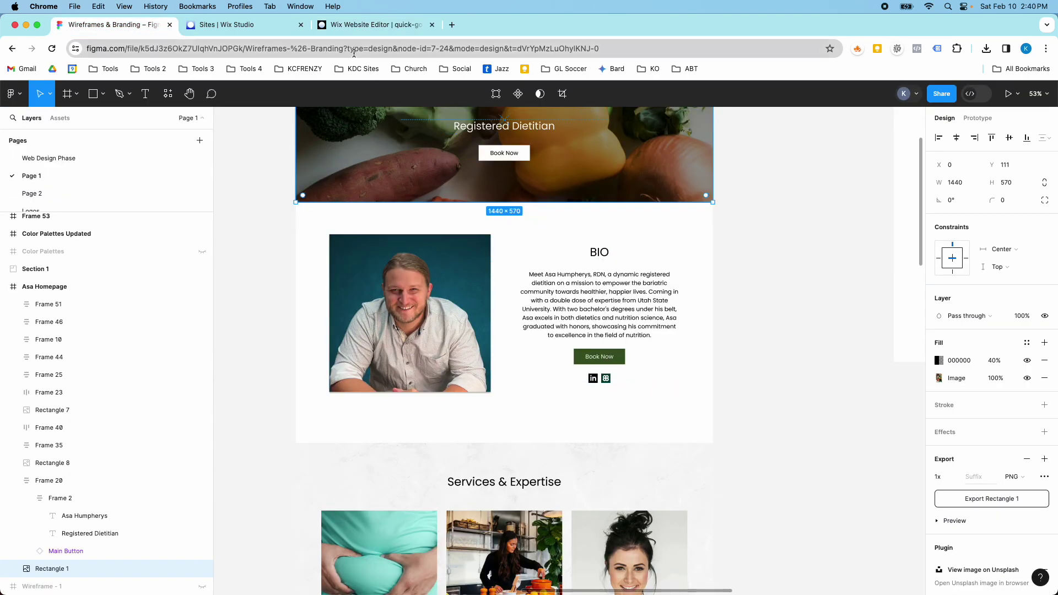
click(374, 25)
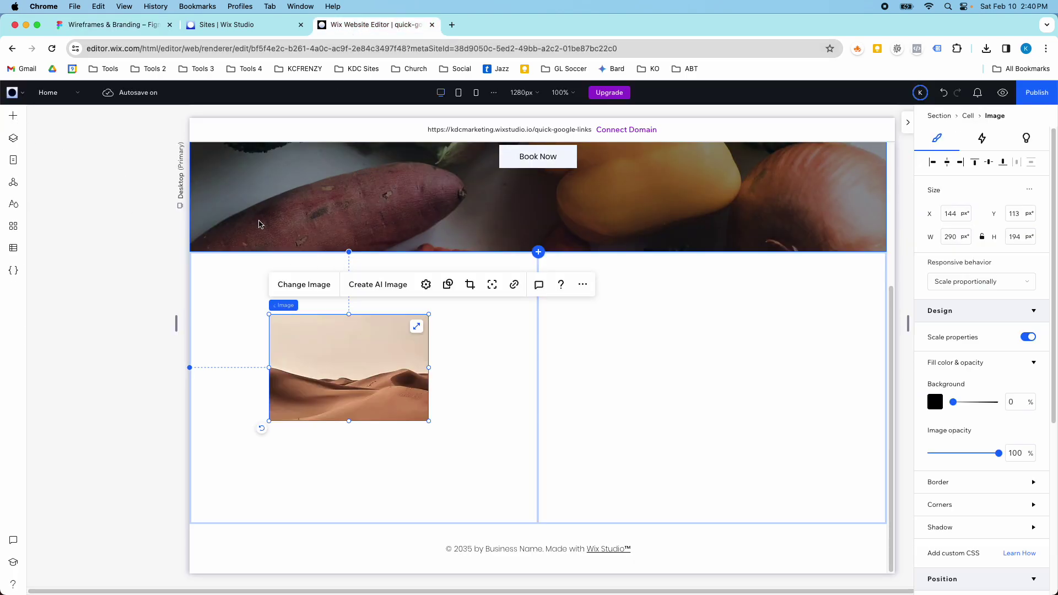
- Duplicate the hero's text group and place the copy in the new section's right column
scroll(402, 266, up, 3)
click(507, 279)
click(540, 265)
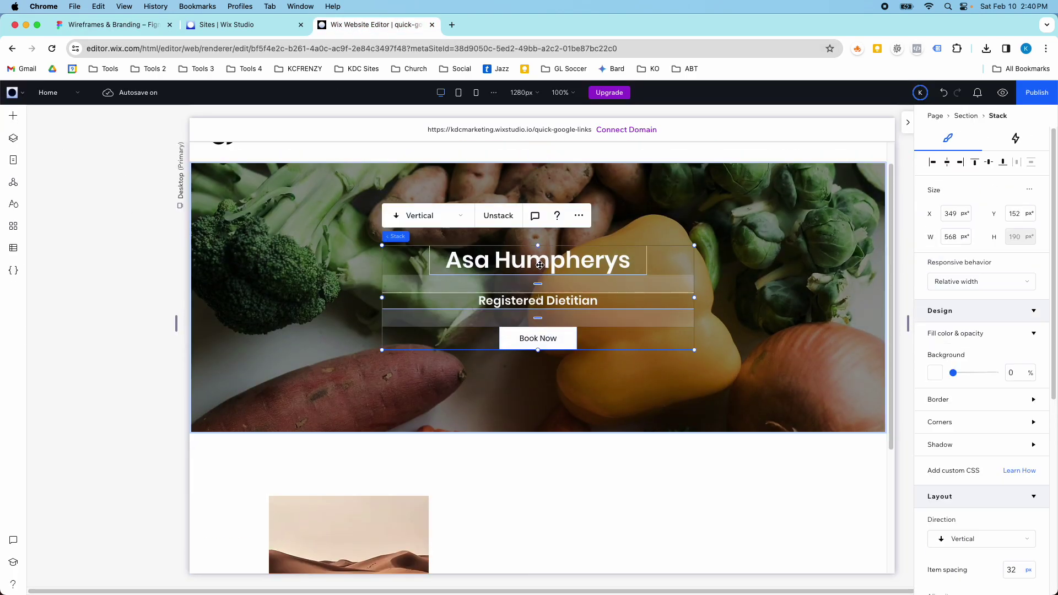
right_click(663, 259)
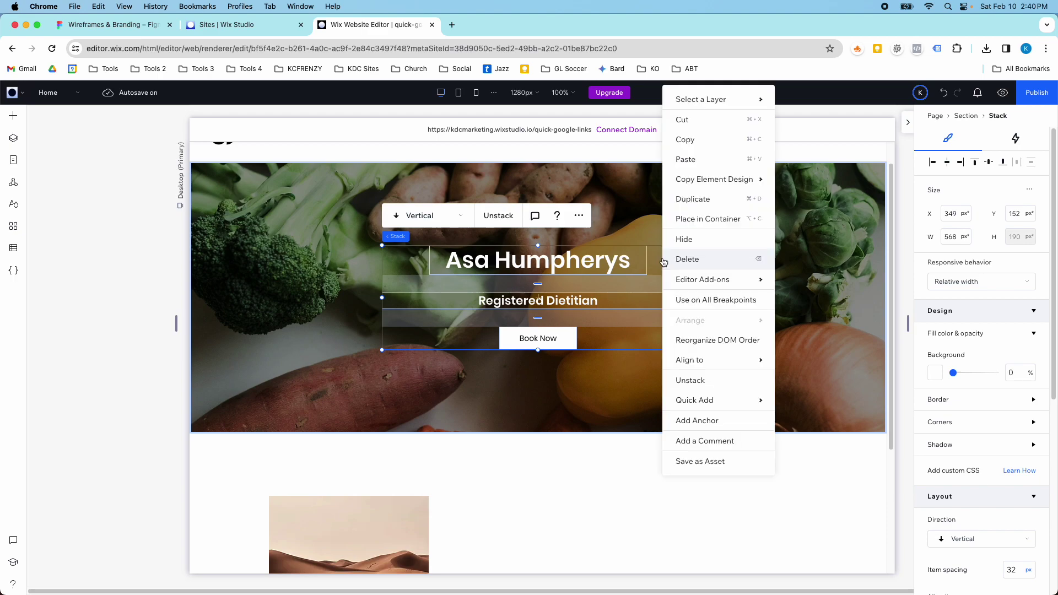
click(693, 199)
drag(604, 324, 764, 429)
- Make the copied name and Registered Dietitian texts black
click(770, 392)
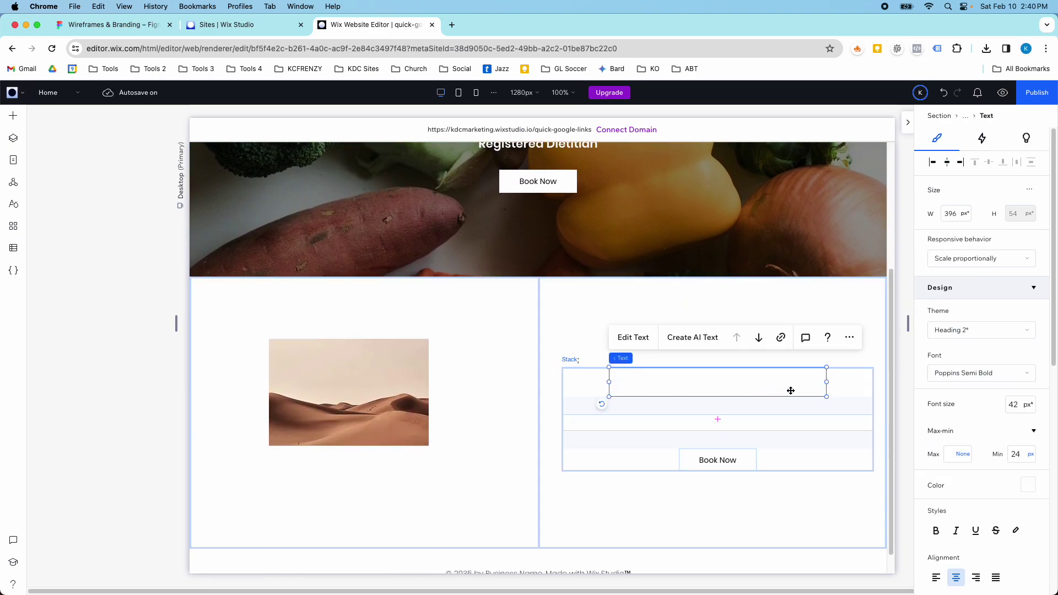
scroll(989, 543, down, 1)
scroll(989, 543, down, 2)
click(1028, 397)
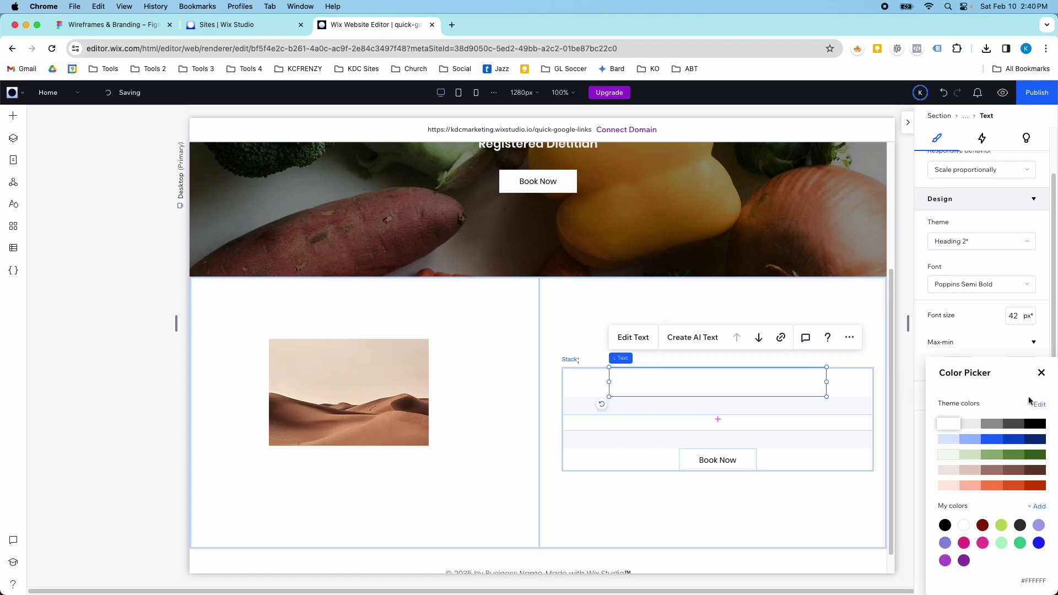
click(1029, 430)
click(778, 424)
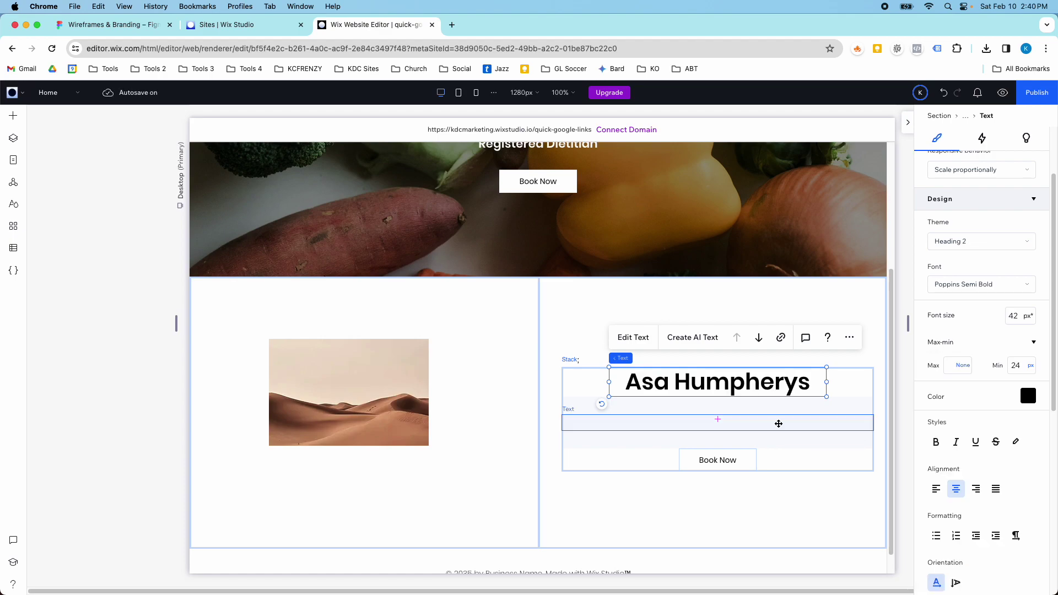
click(780, 423)
scroll(1013, 488, down, 2)
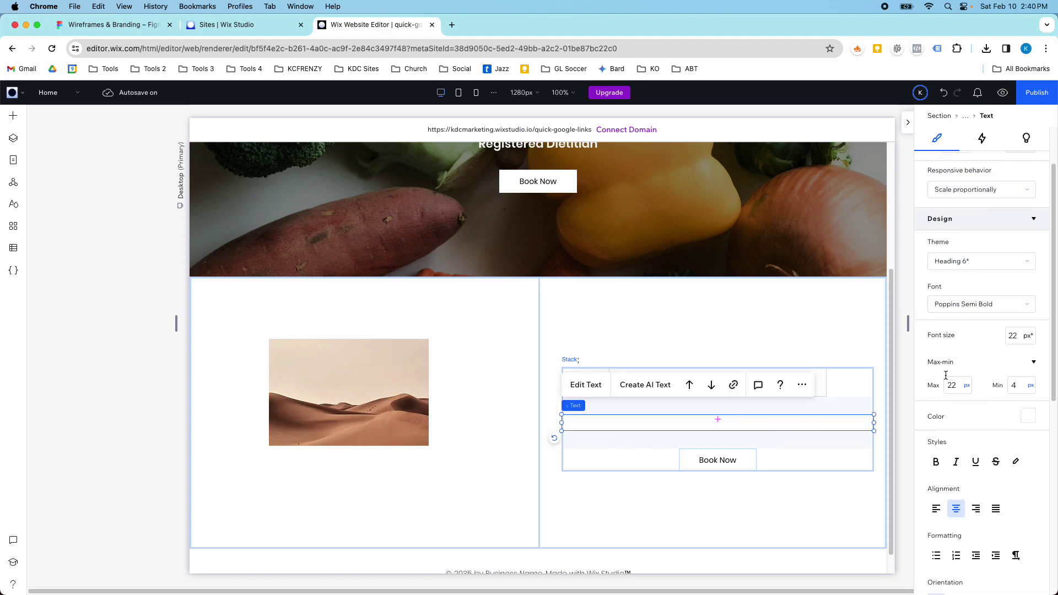
scroll(987, 413, down, 4)
scroll(999, 449, up, 5)
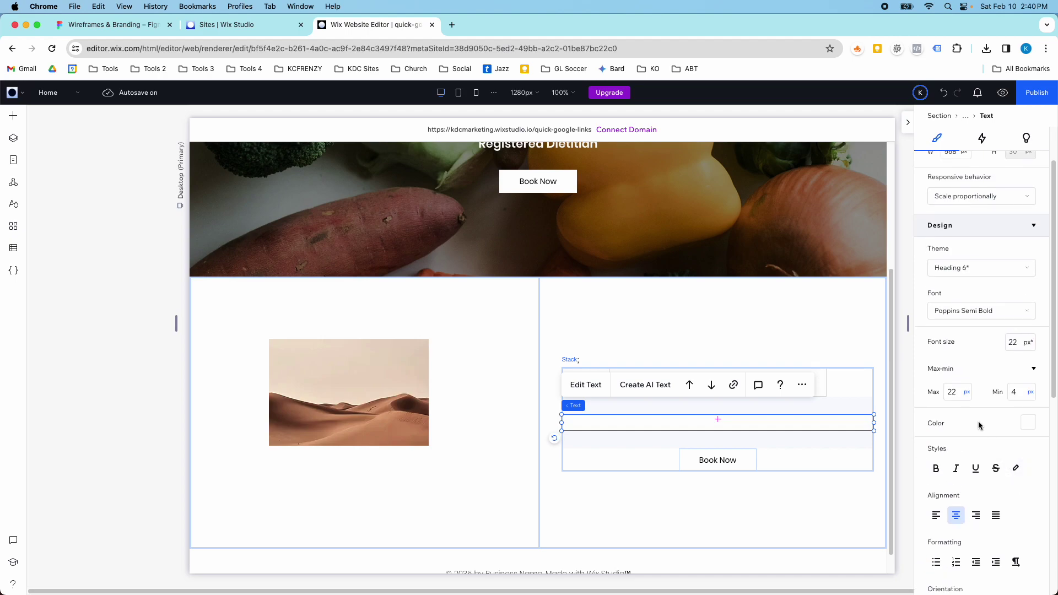
scroll(981, 408, down, 1)
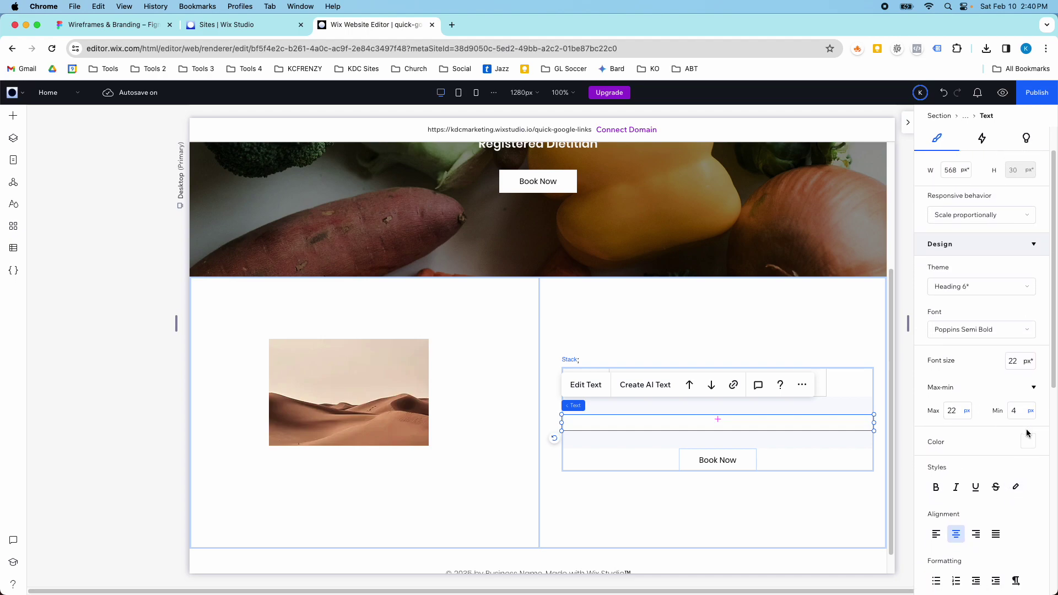
click(1032, 439)
click(1031, 427)
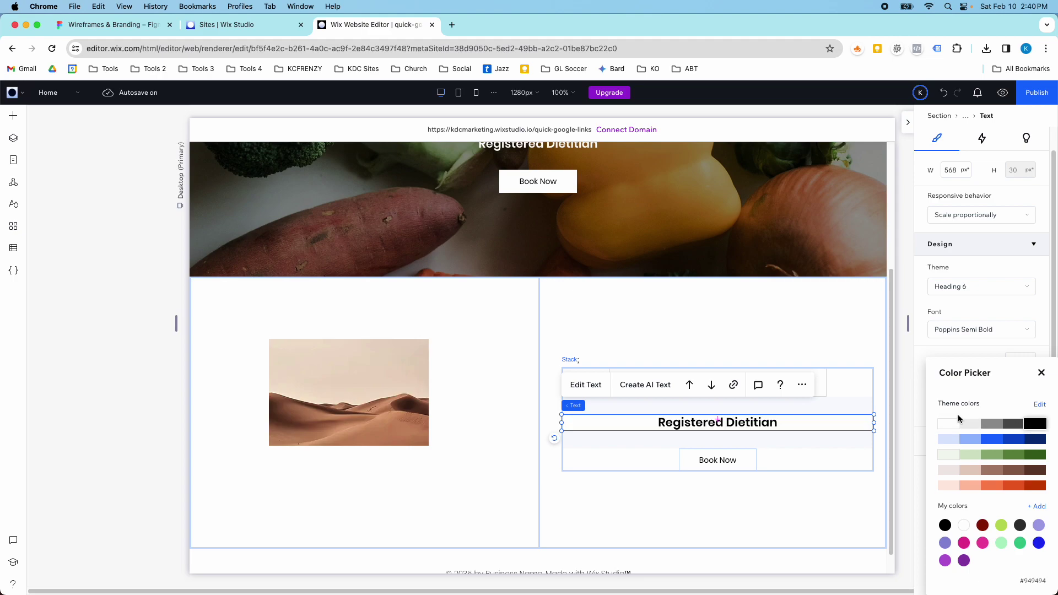
click(627, 358)
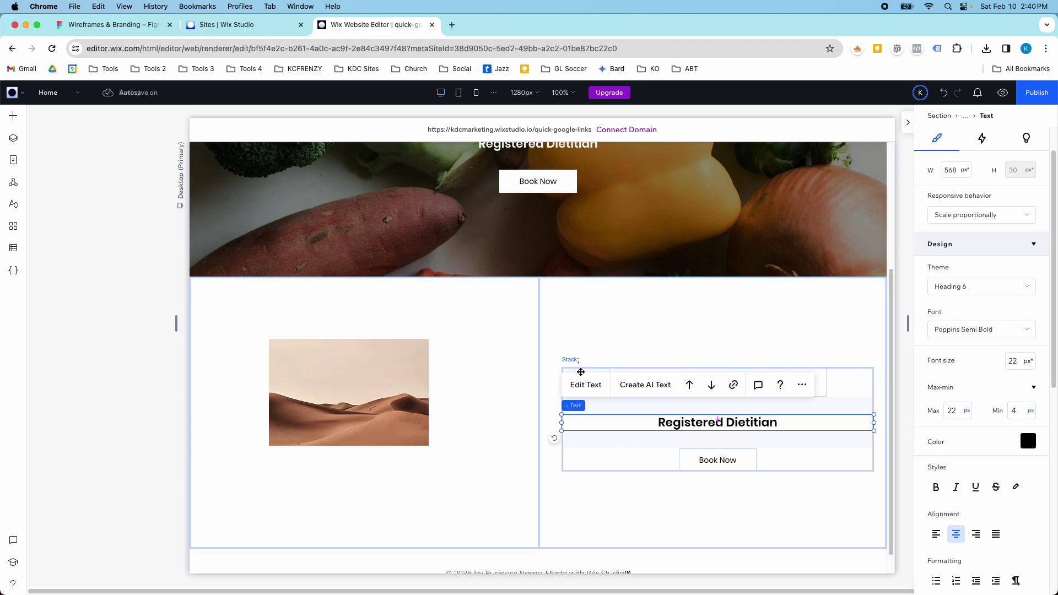
- Unstack the group, moving Asa Humpherys to the top, the title up, and Book Now below
click(551, 353)
click(628, 387)
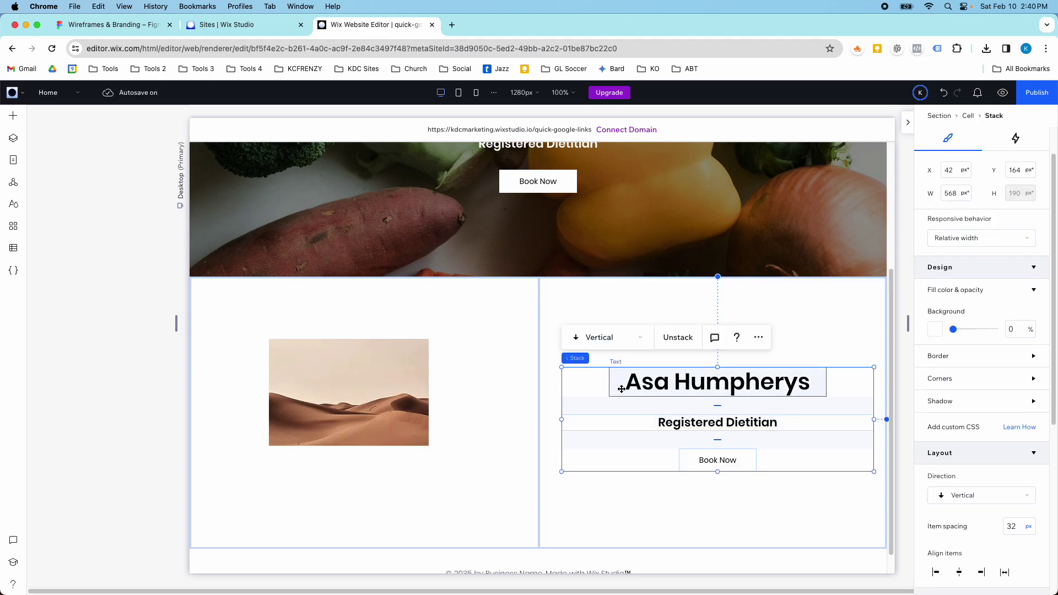
click(671, 347)
drag(629, 384, 607, 329)
mouse_move(684, 422)
mouse_down()
mouse_move(668, 412)
mouse_move(678, 404)
mouse_up()
drag(711, 463, 695, 464)
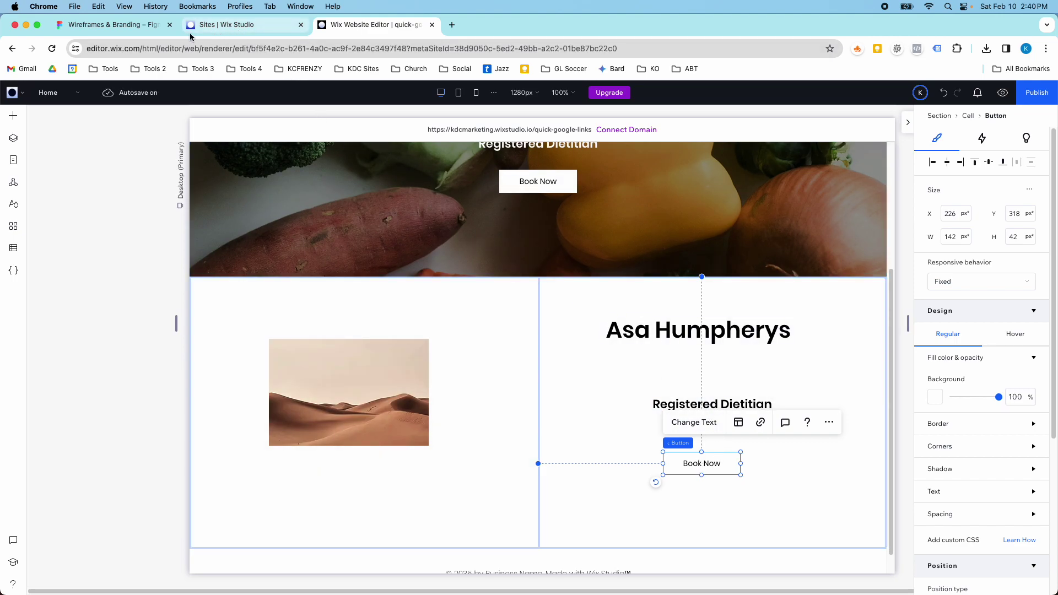
click(369, 299)
click(134, 28)
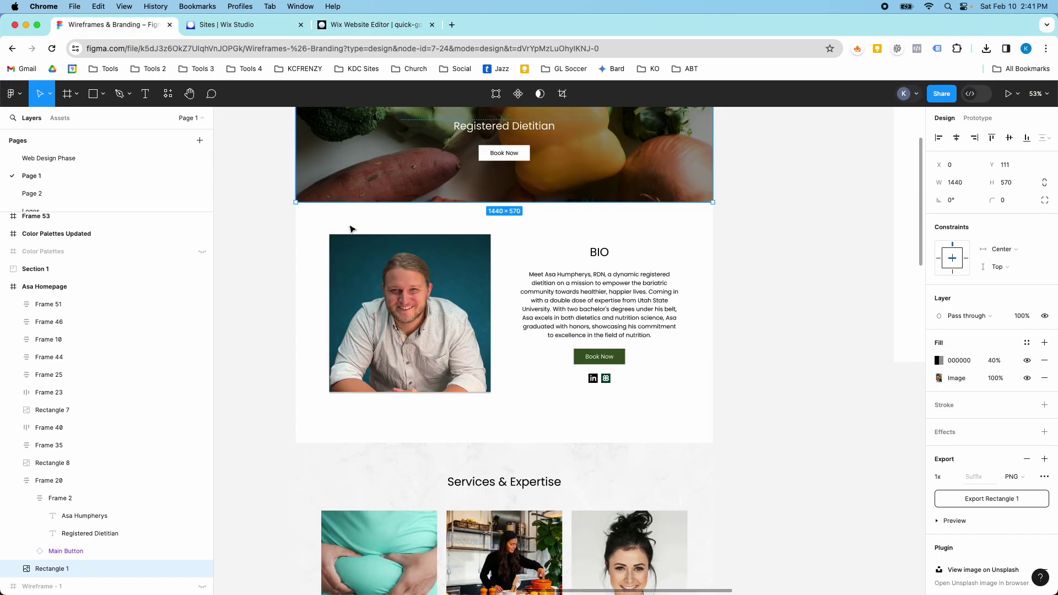
click(397, 276)
click(405, 282)
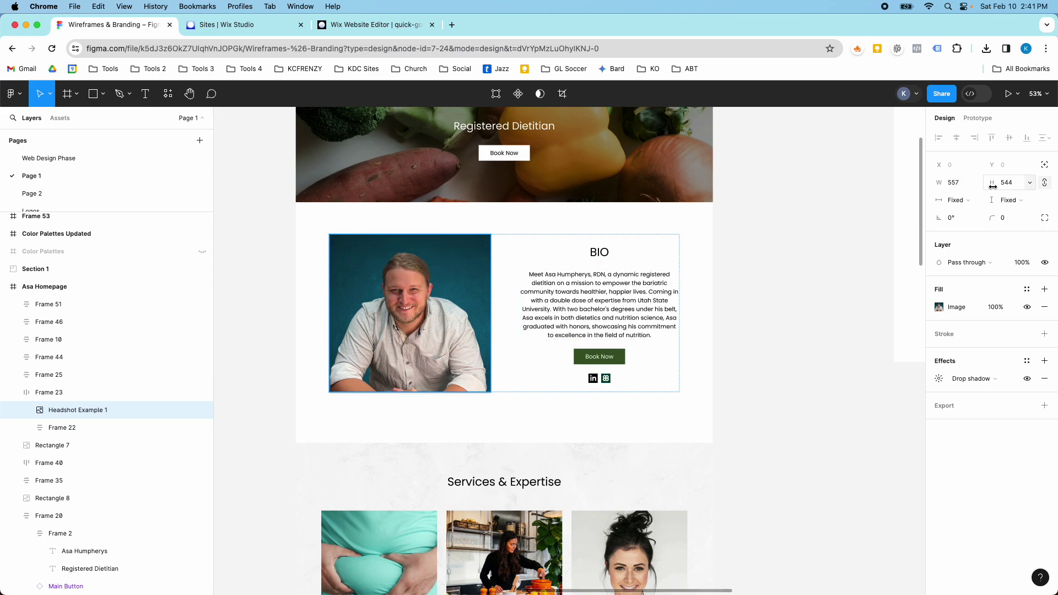
click(243, 25)
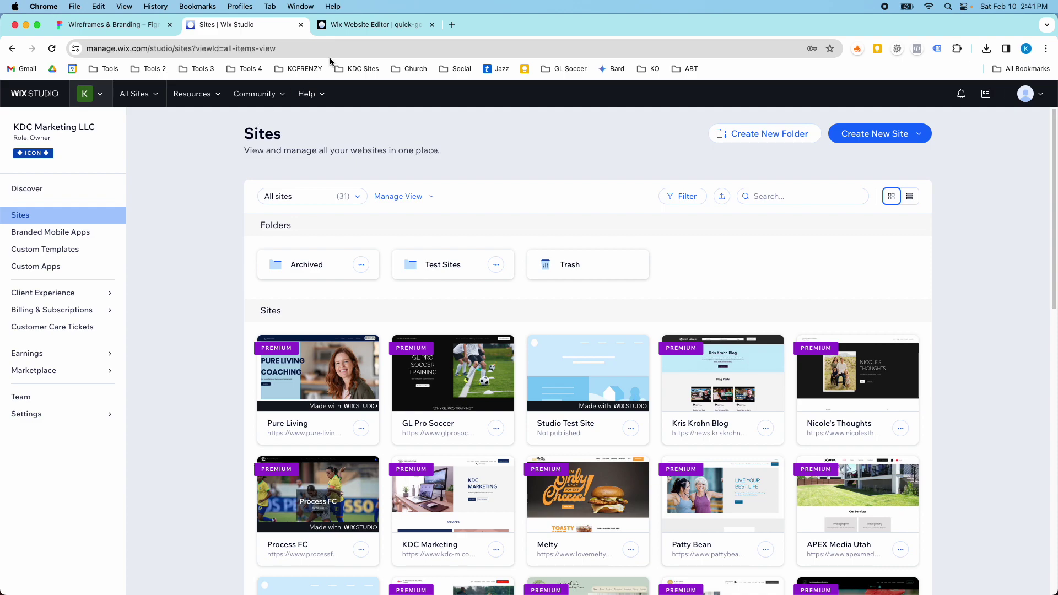
click(339, 24)
click(349, 392)
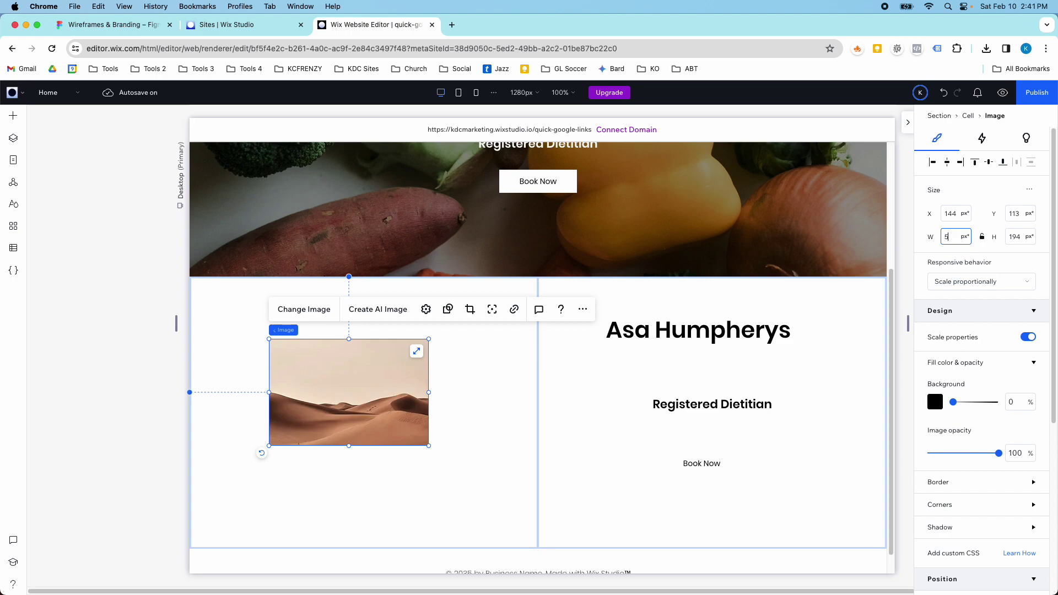
- Set the placeholder image to 500 × 500 and drag it toward the top
text(500)
key(Return)
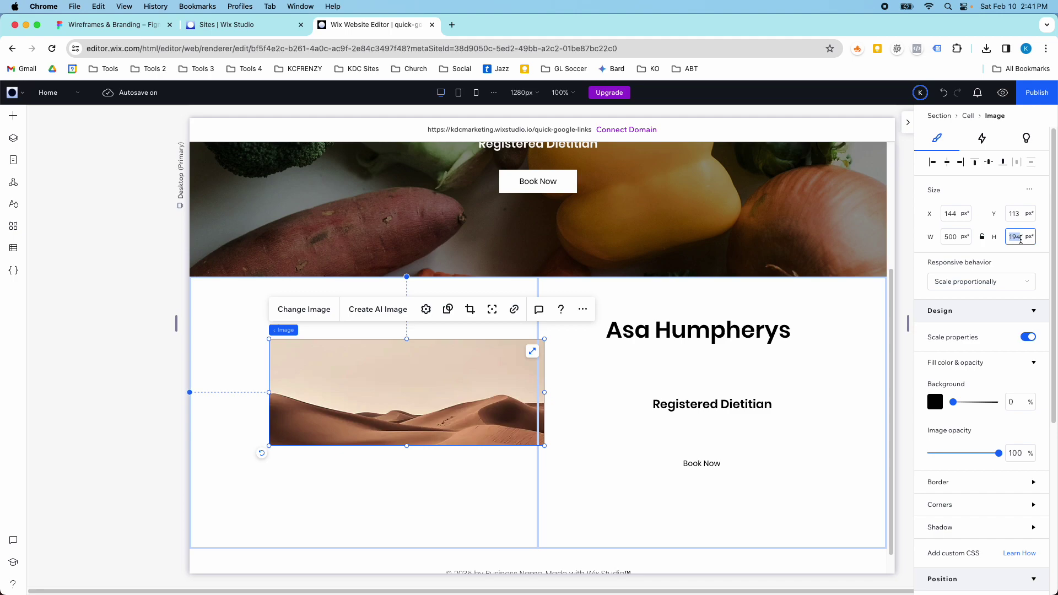
text(500)
key(Return)
scroll(428, 338, down, 3)
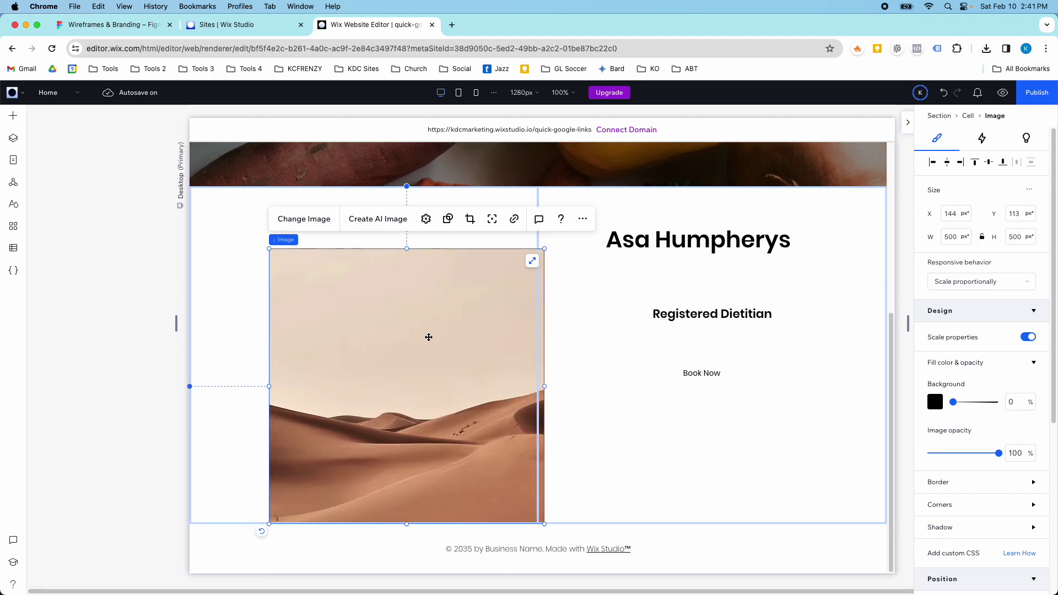
drag(428, 337, 372, 292)
- Resize the image from a corner to 488 × 488, comparing against the Figma design
click(108, 24)
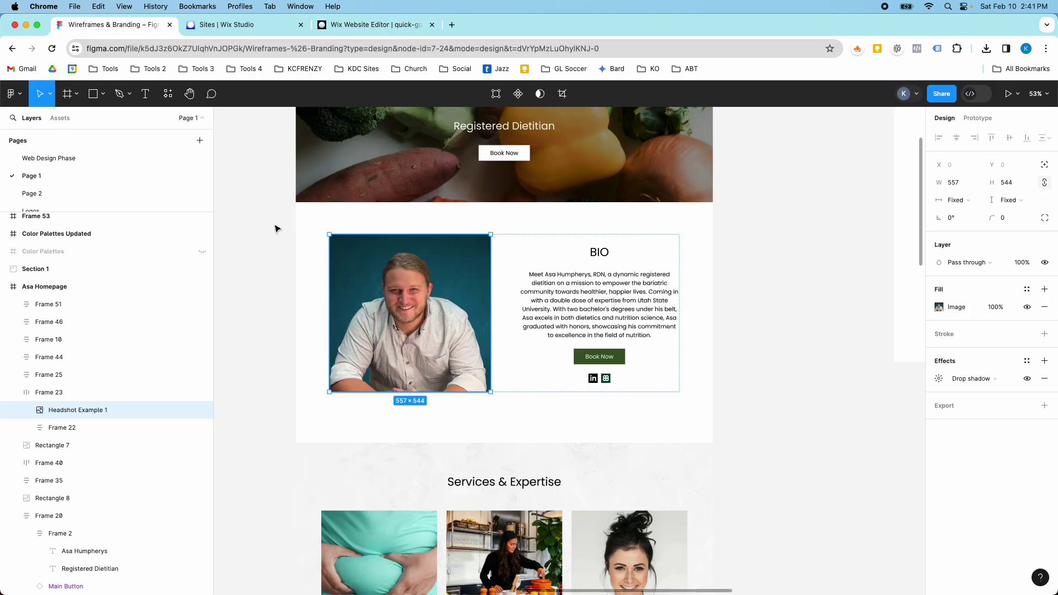
click(331, 28)
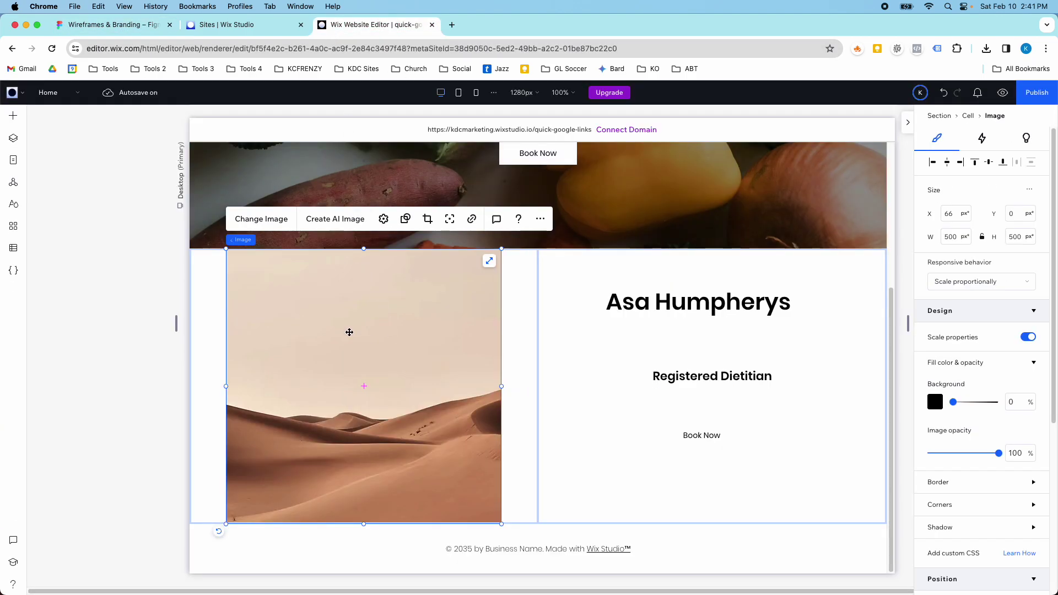
mouse_move(234, 247)
drag(227, 248, 349, 351)
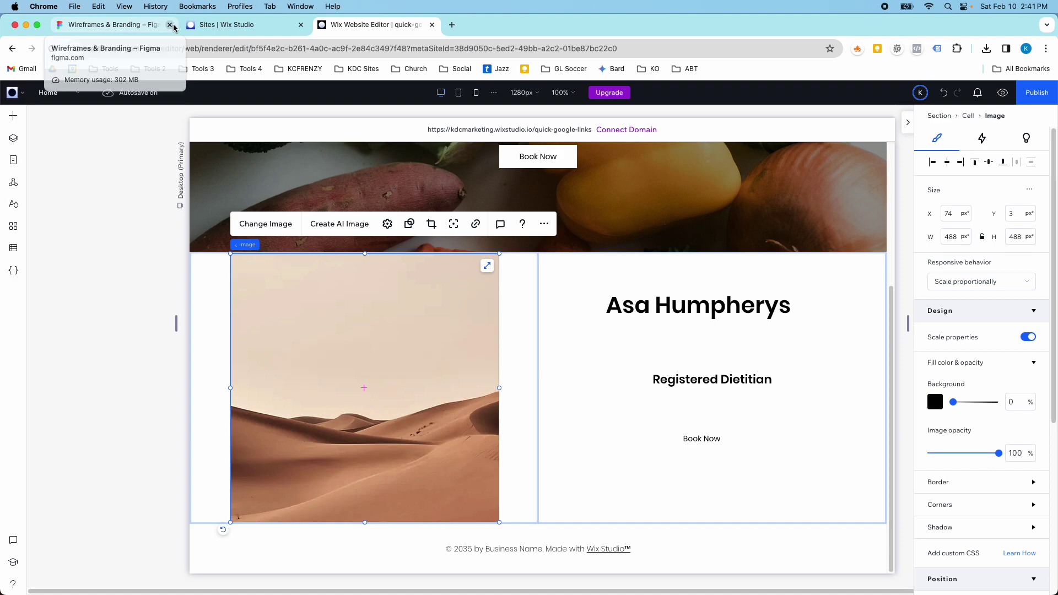
click(111, 25)
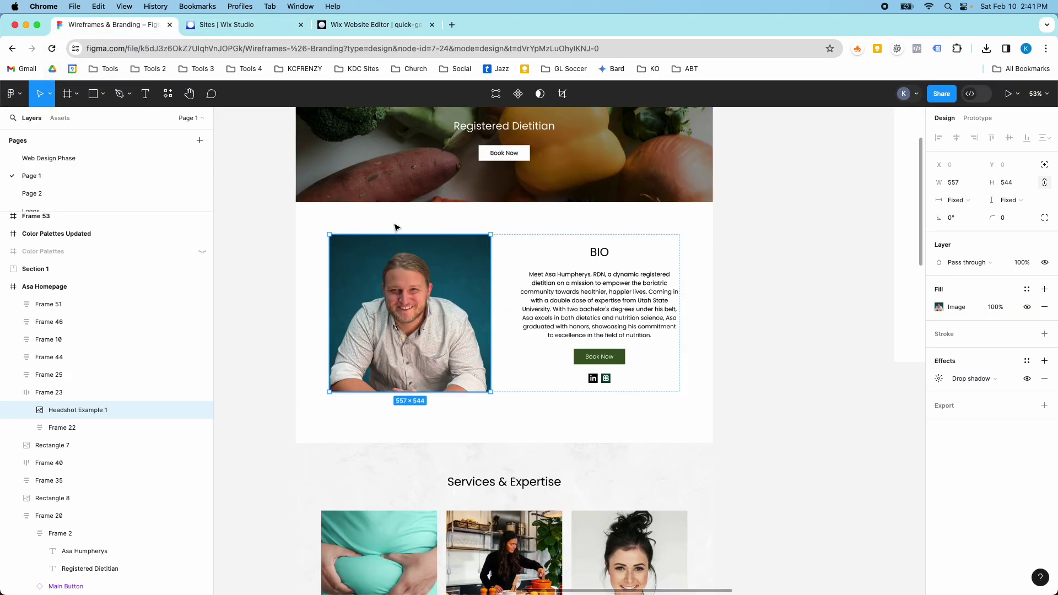
click(347, 33)
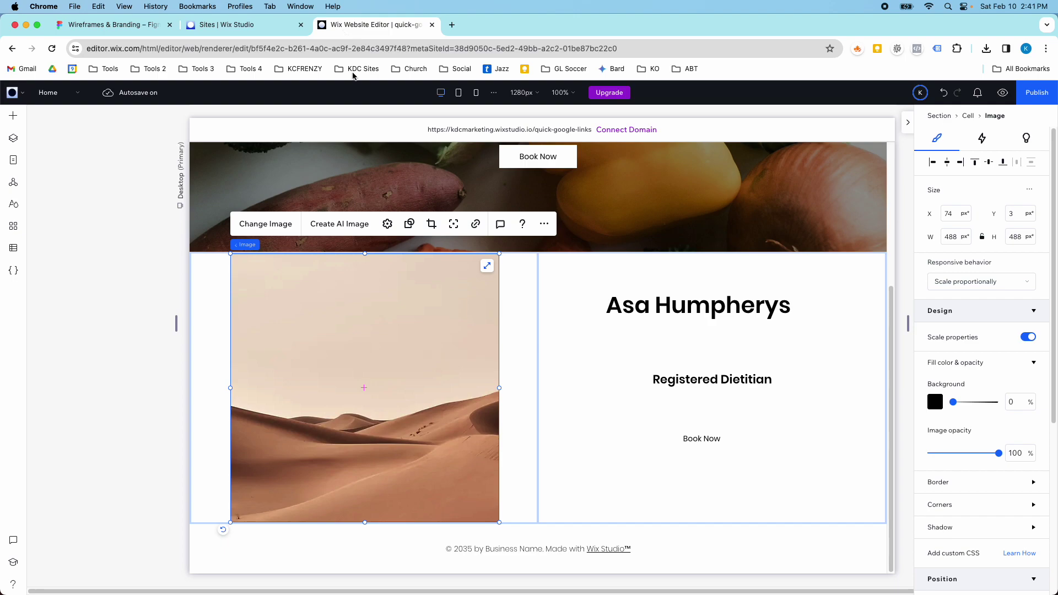
- Make the bio section taller by dragging its bottom edge down
click(555, 522)
click(544, 521)
drag(559, 524, 567, 568)
scroll(562, 529, down, 1)
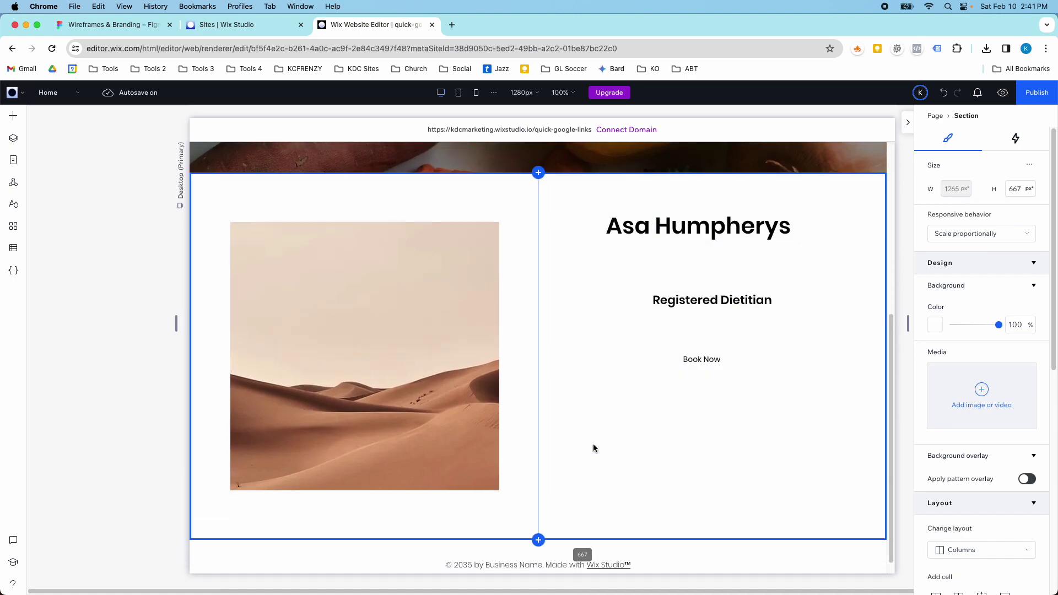
- Nudge the image lower in the left cell to X 74, Y 97
click(657, 263)
click(411, 304)
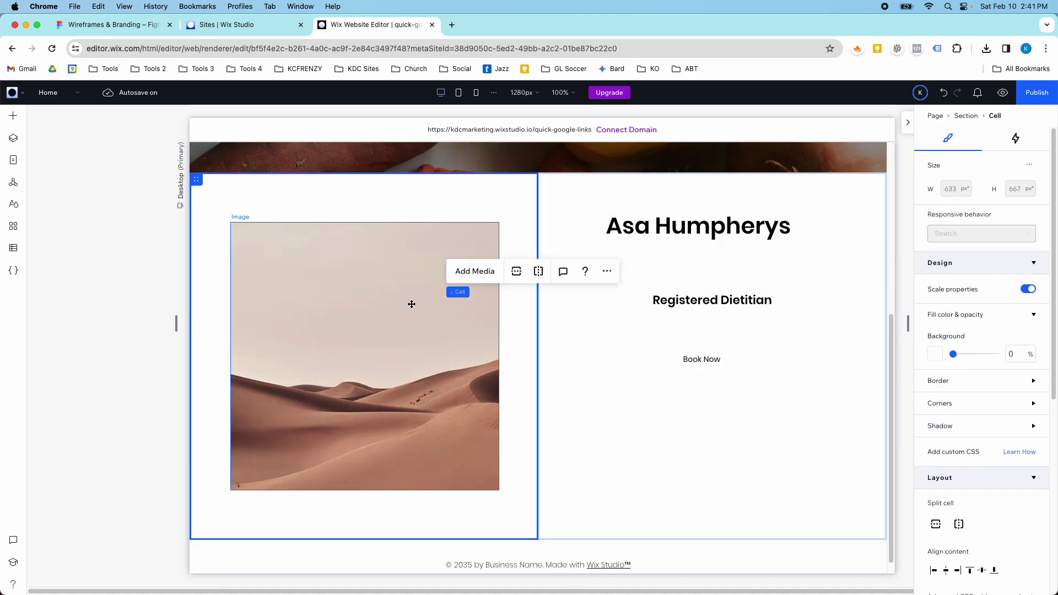
mouse_move(412, 304)
mouse_down()
mouse_move(376, 305)
mouse_move(461, 312)
mouse_move(385, 303)
mouse_move(404, 271)
mouse_move(406, 329)
mouse_move(418, 284)
mouse_move(412, 309)
mouse_up()
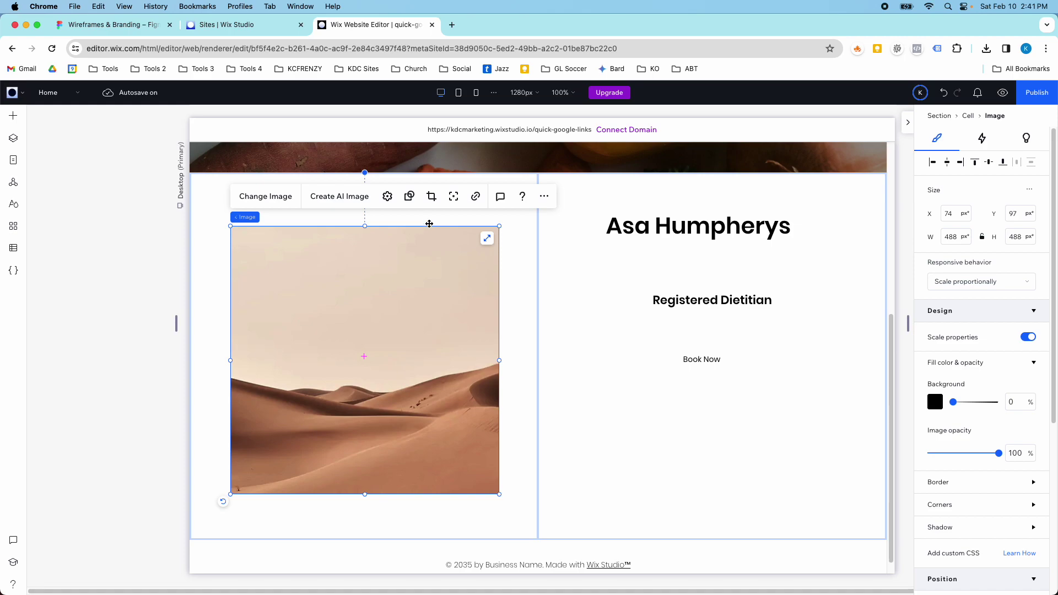
click(511, 250)
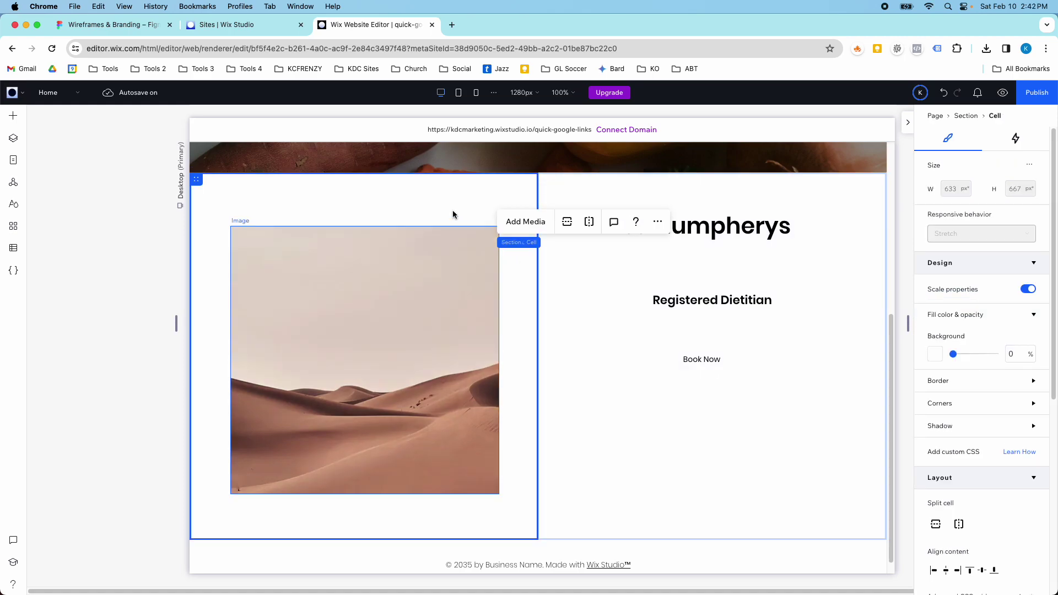
click(375, 194)
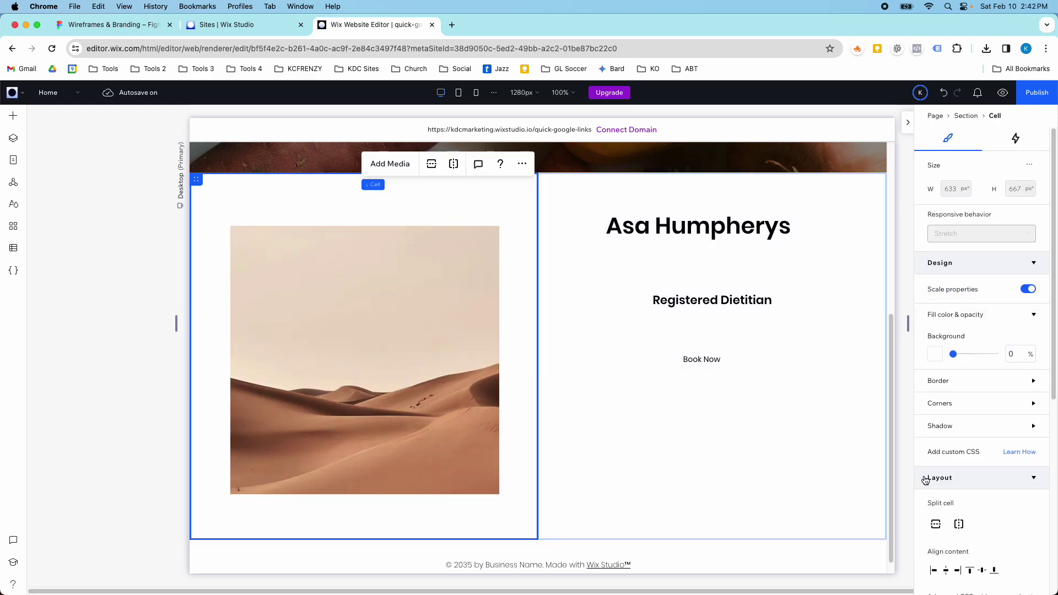
scroll(956, 481, down, 4)
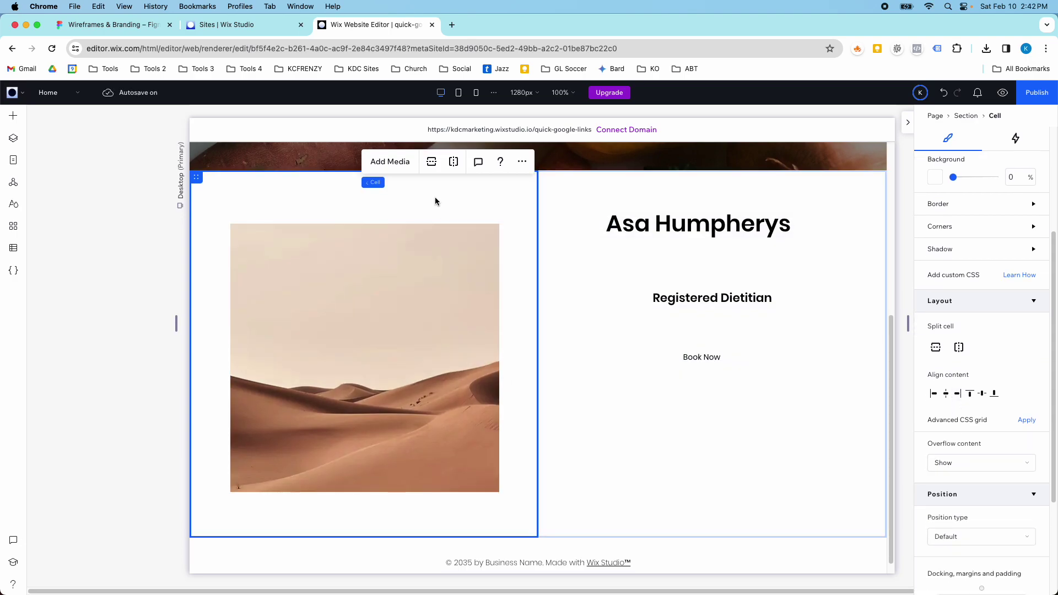
scroll(434, 201, down, 1)
- Give the left cell 5% padding on all sides via the Layers panel
click(13, 138)
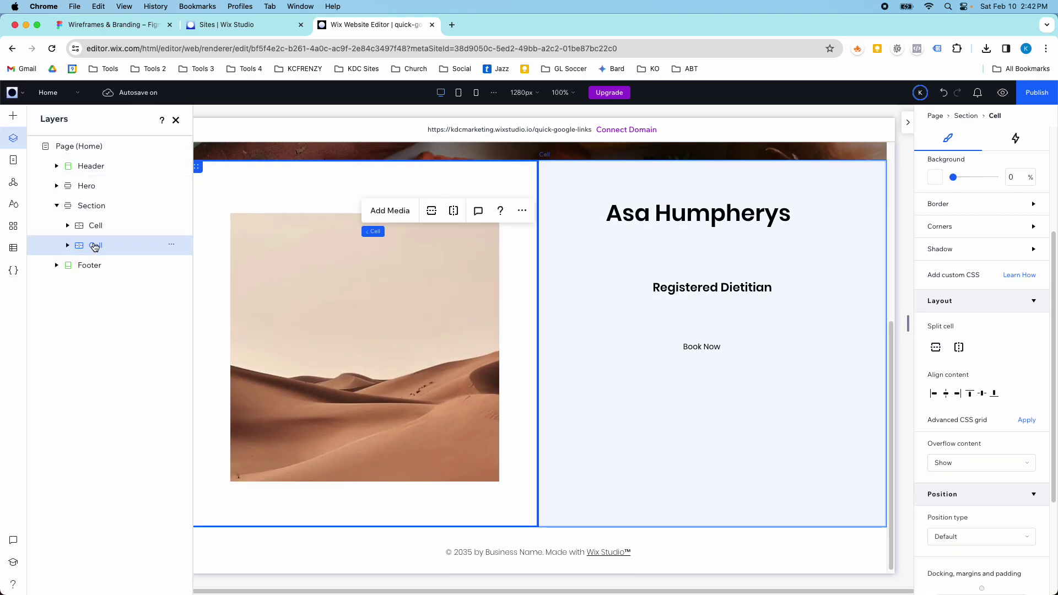
click(83, 206)
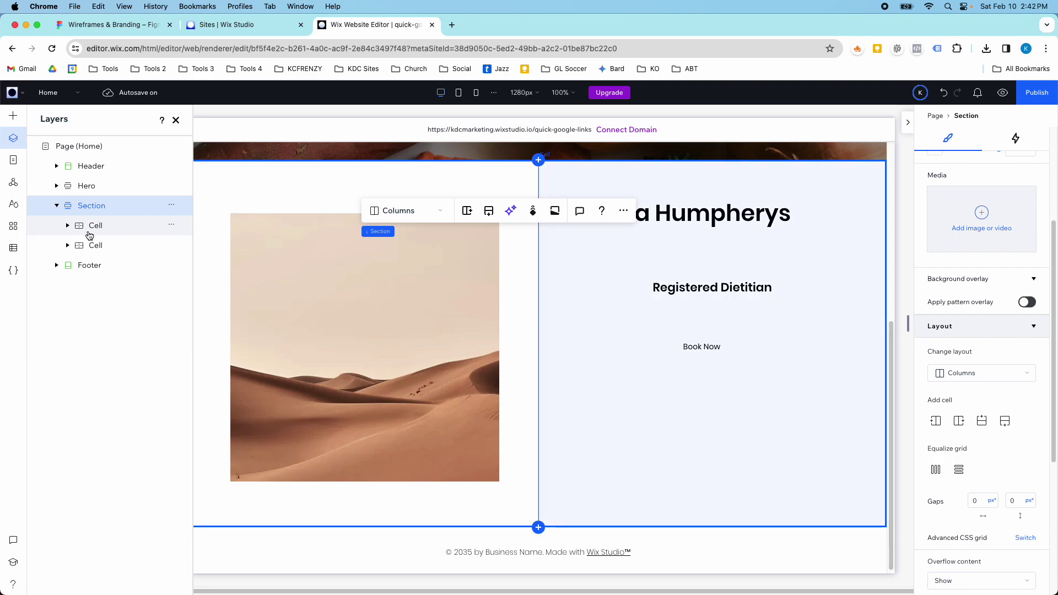
click(109, 248)
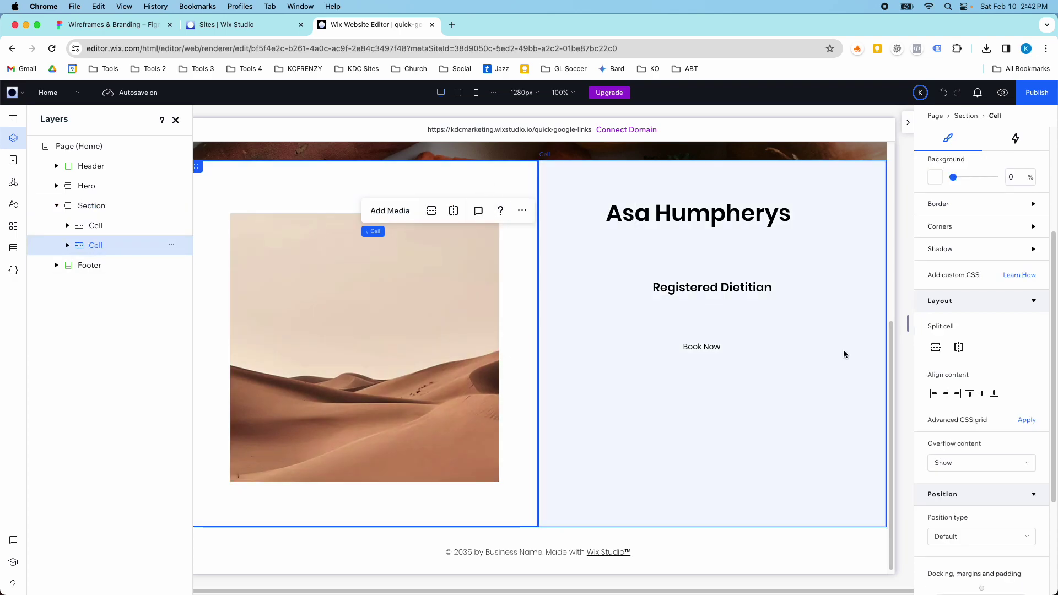
scroll(980, 459, down, 5)
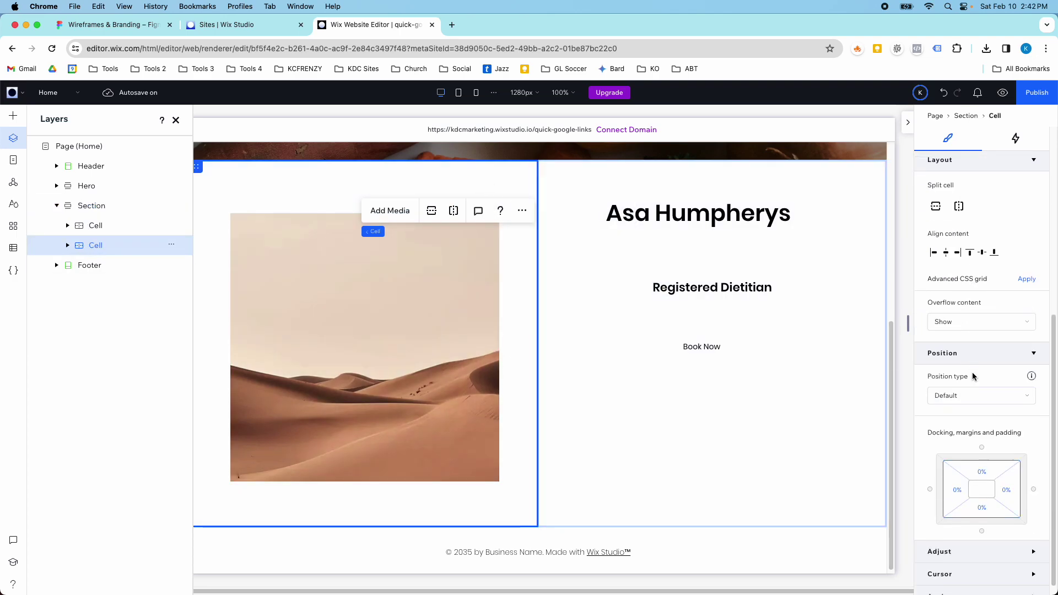
click(980, 460)
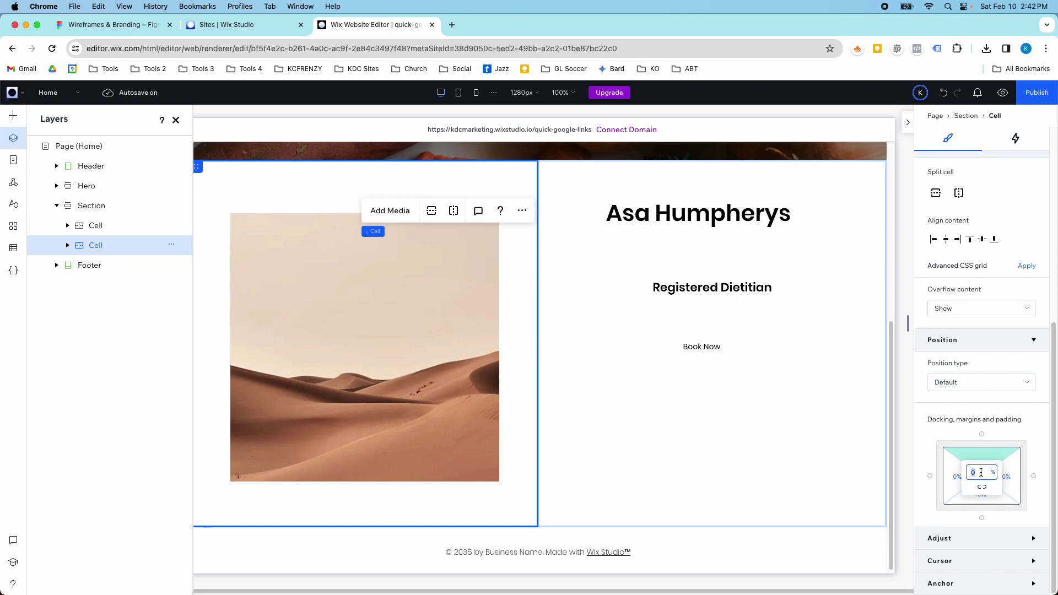
key(Return)
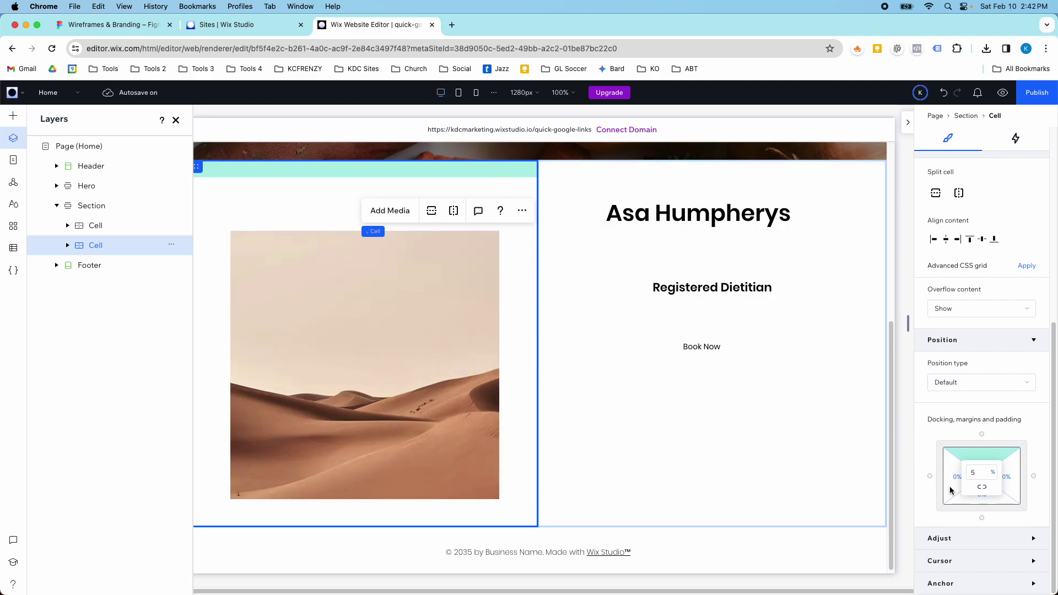
click(981, 487)
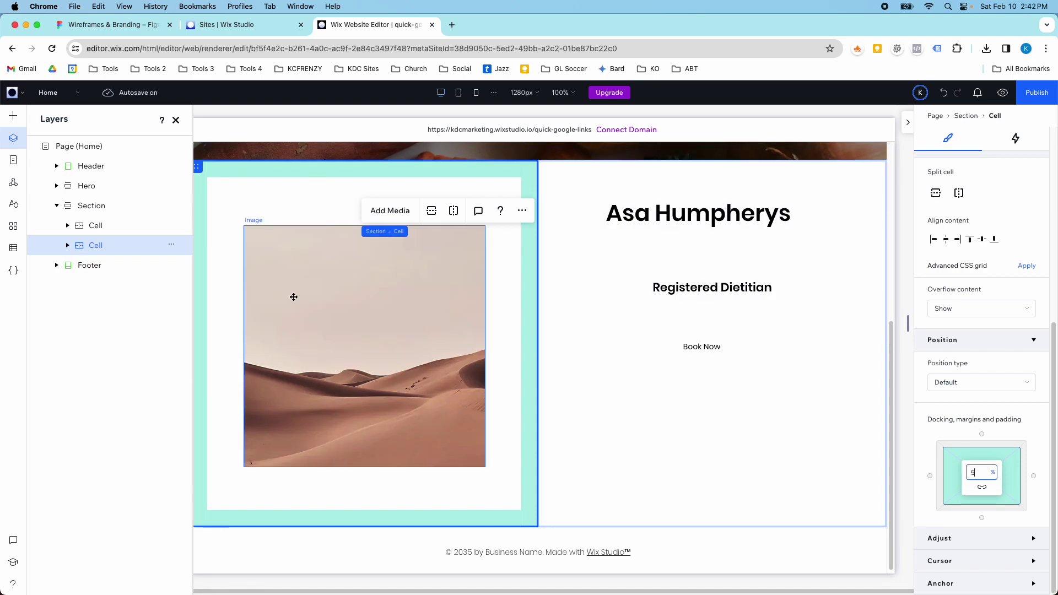
- Reposition the desert image and stretch it to fill the padded cell
click(327, 282)
drag(327, 283, 364, 331)
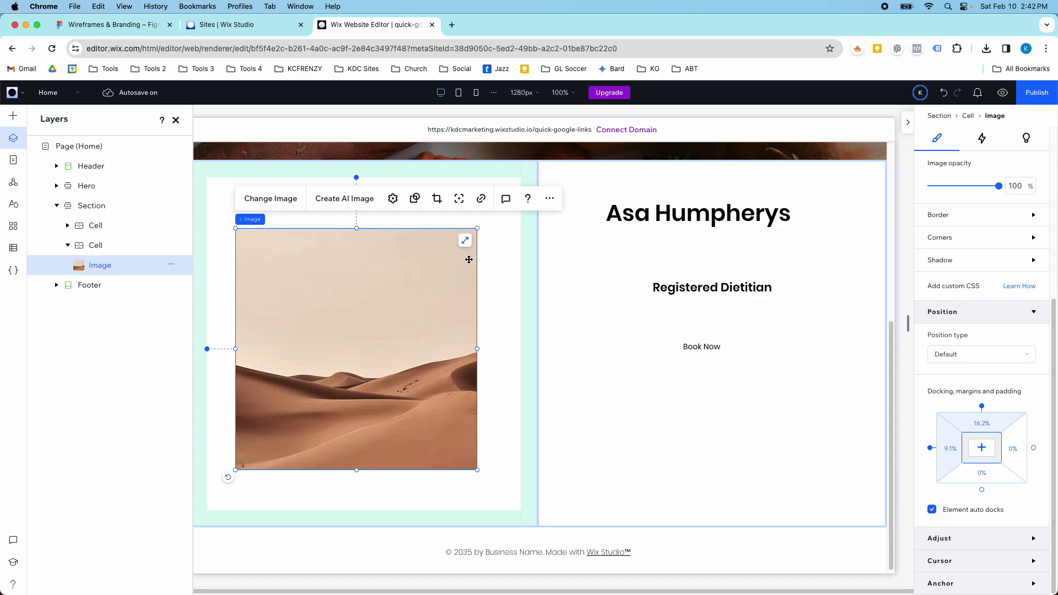
click(464, 243)
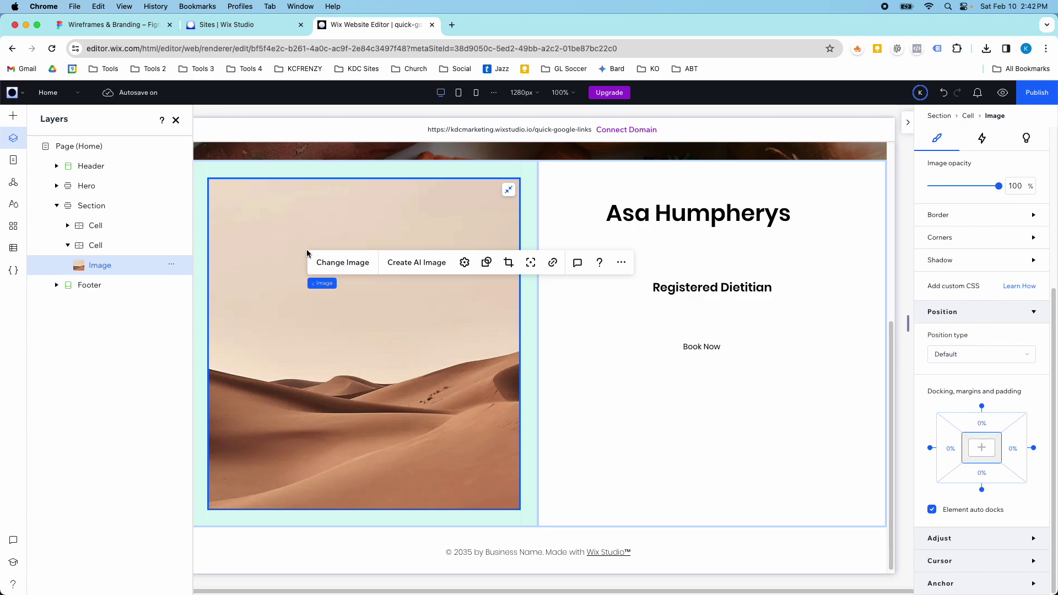
key(super+z)
click(469, 245)
- Try arch, cloud, trapezoid, diagonal grid and snake masks on the image
click(487, 262)
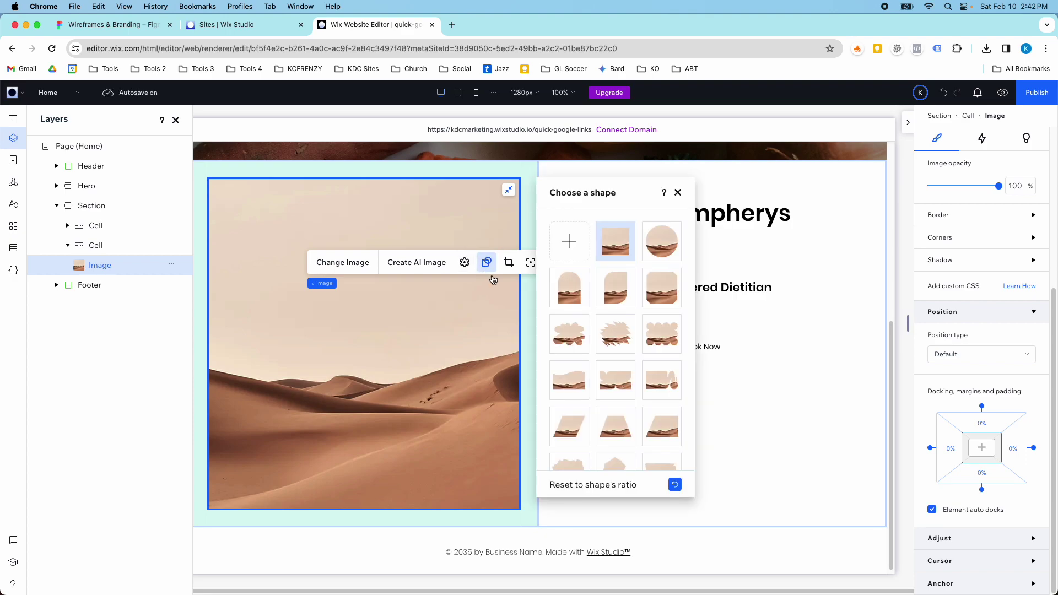
click(570, 288)
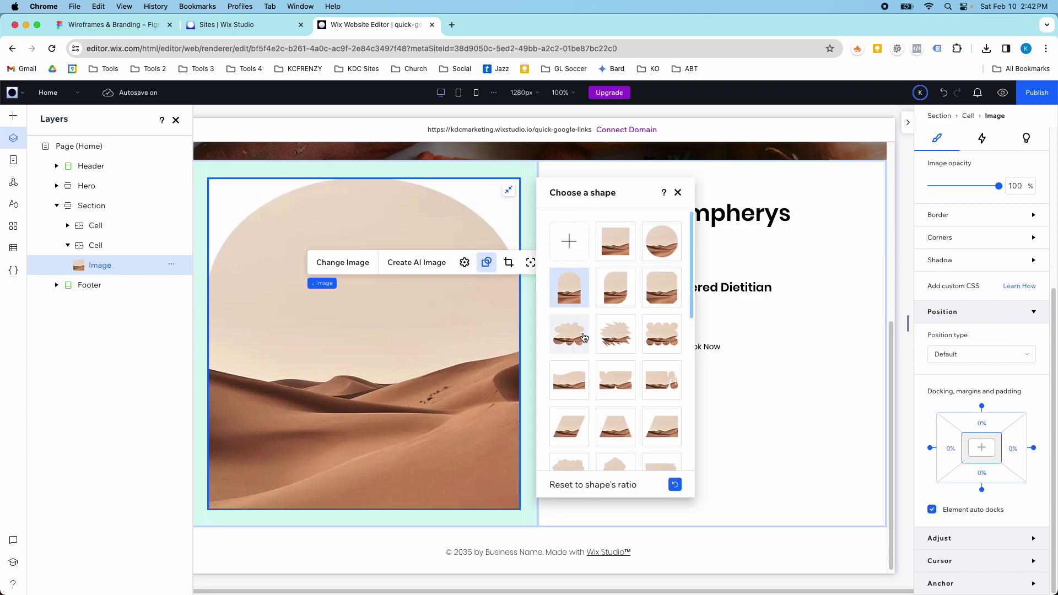
click(574, 340)
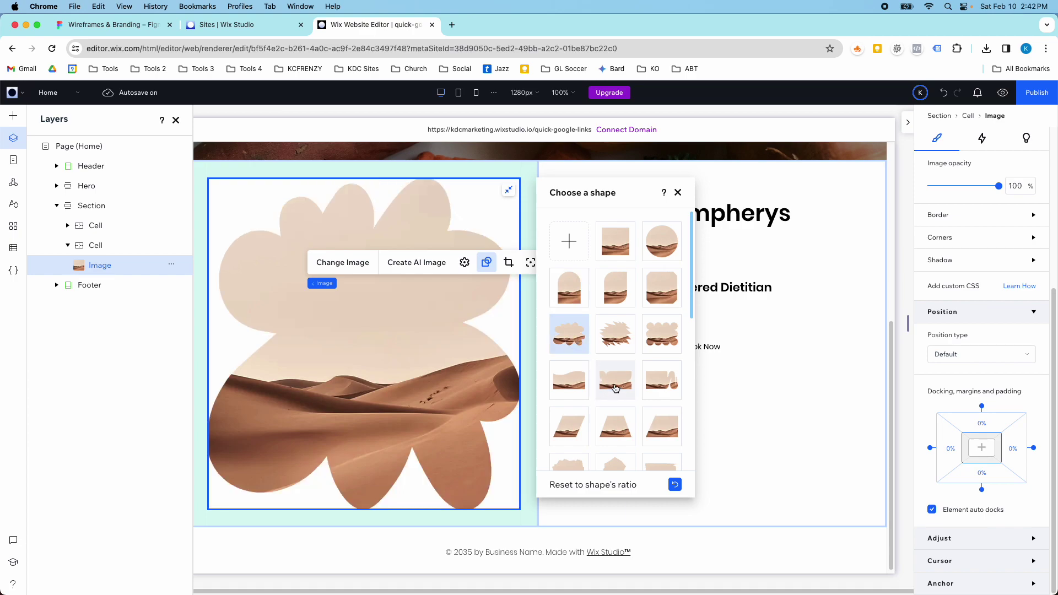
click(616, 388)
click(619, 433)
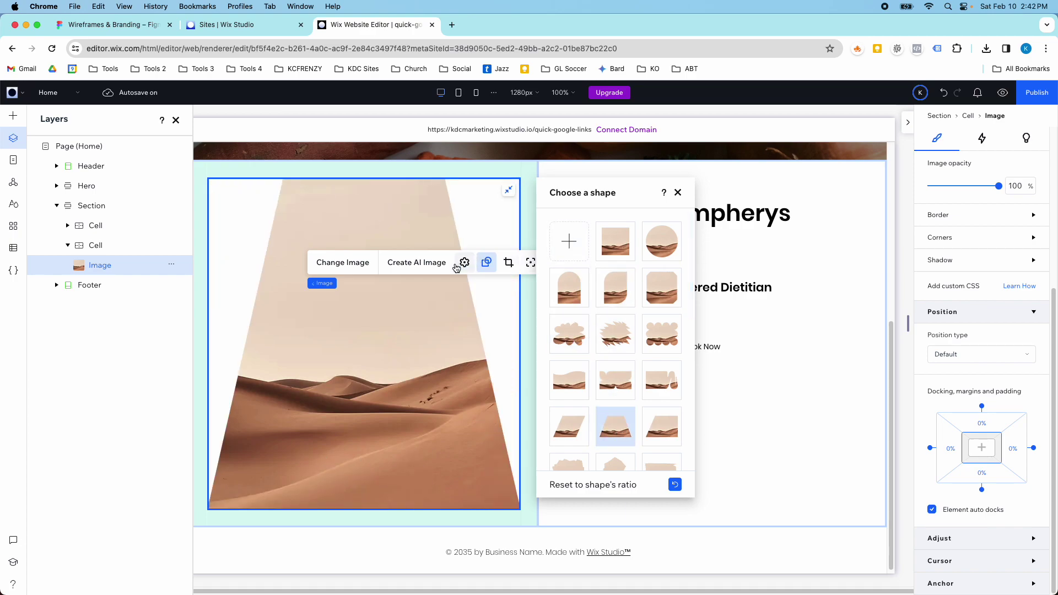
scroll(606, 368, down, 1)
scroll(605, 368, down, 5)
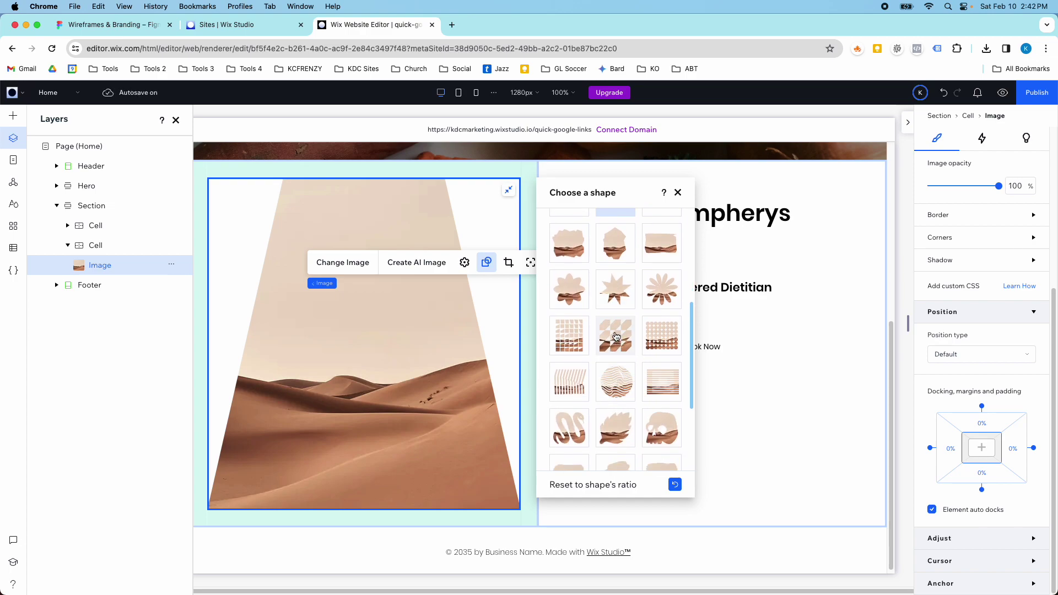
click(616, 337)
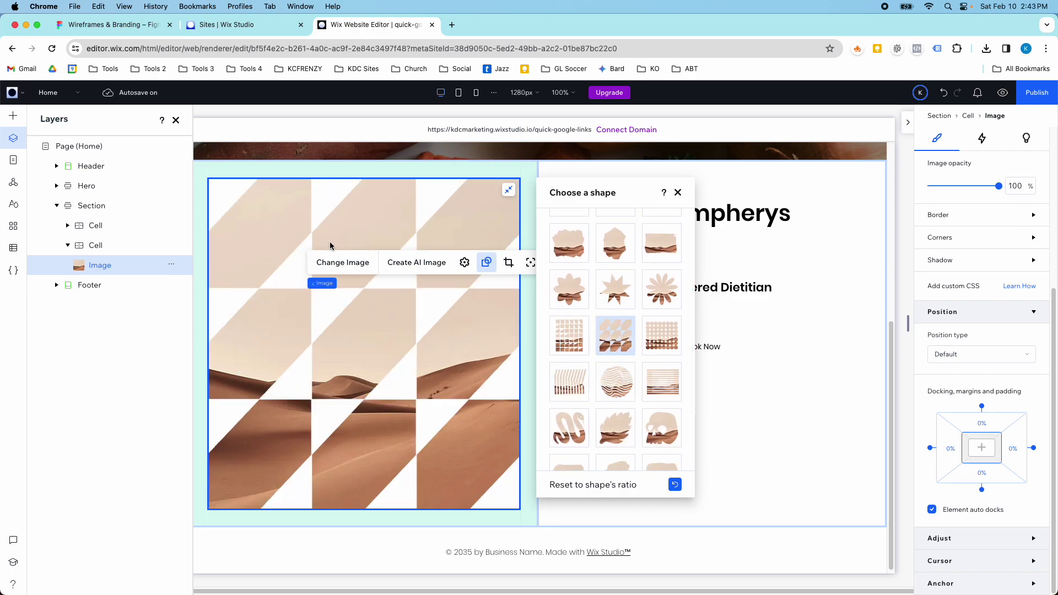
scroll(616, 353, down, 1)
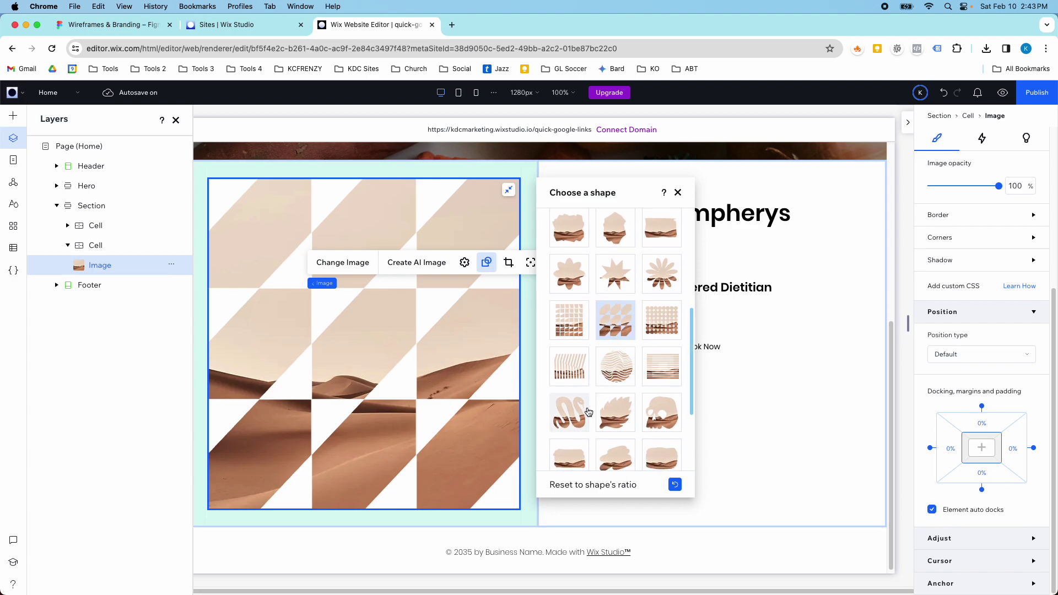
click(573, 414)
scroll(634, 265, down, 3)
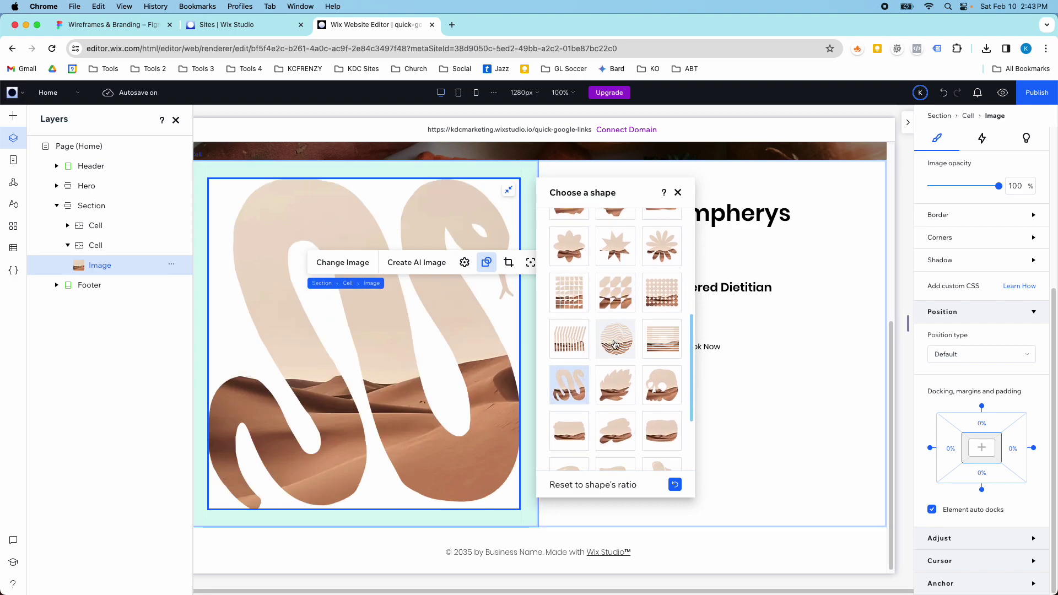
click(677, 192)
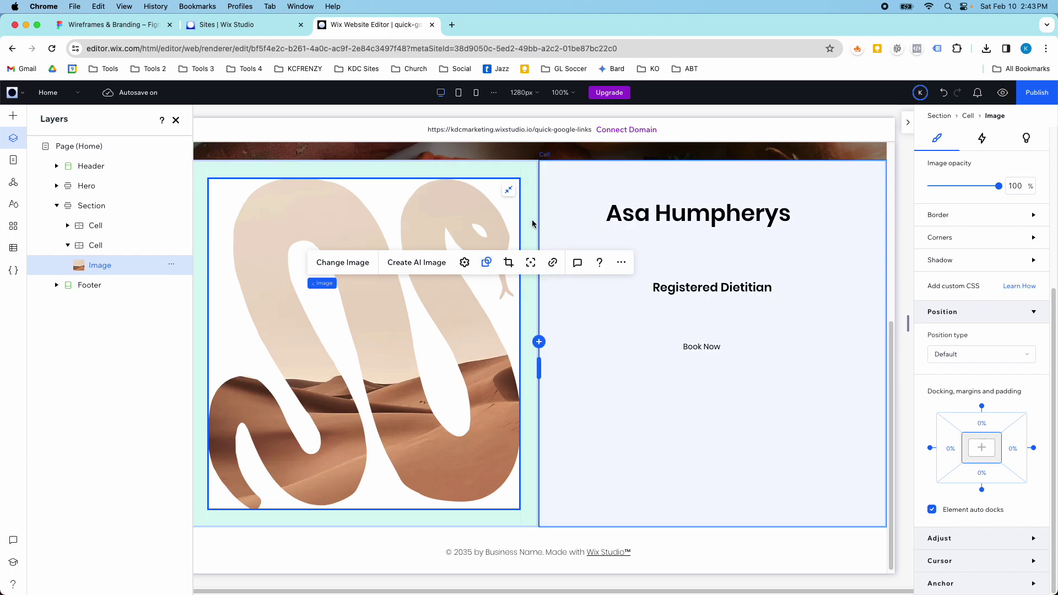
- Remove the mask back to a plain rectangle and unstretch the image
click(485, 263)
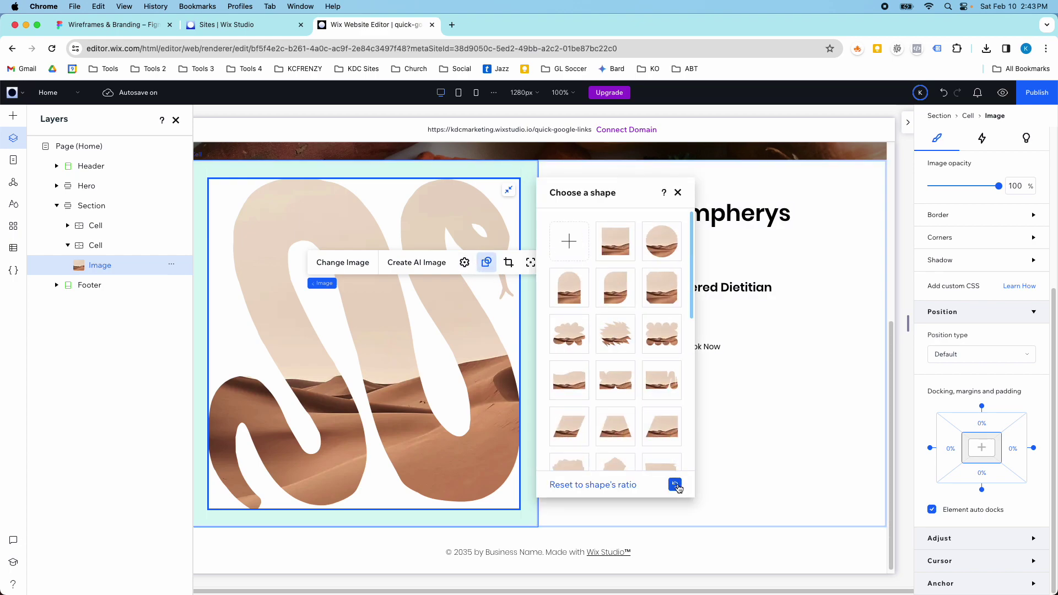
click(675, 485)
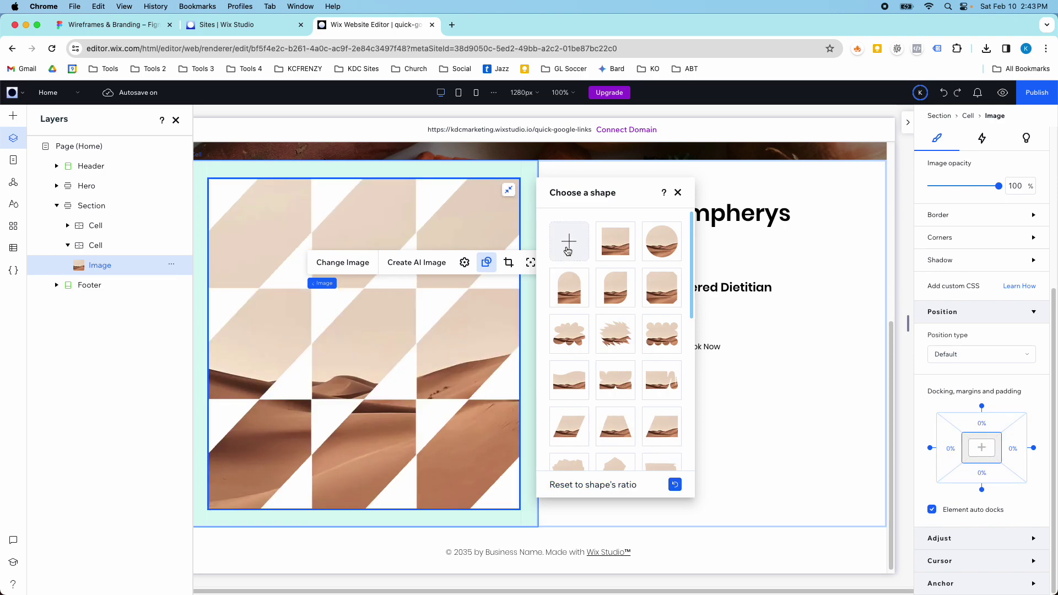
scroll(605, 309, down, 10)
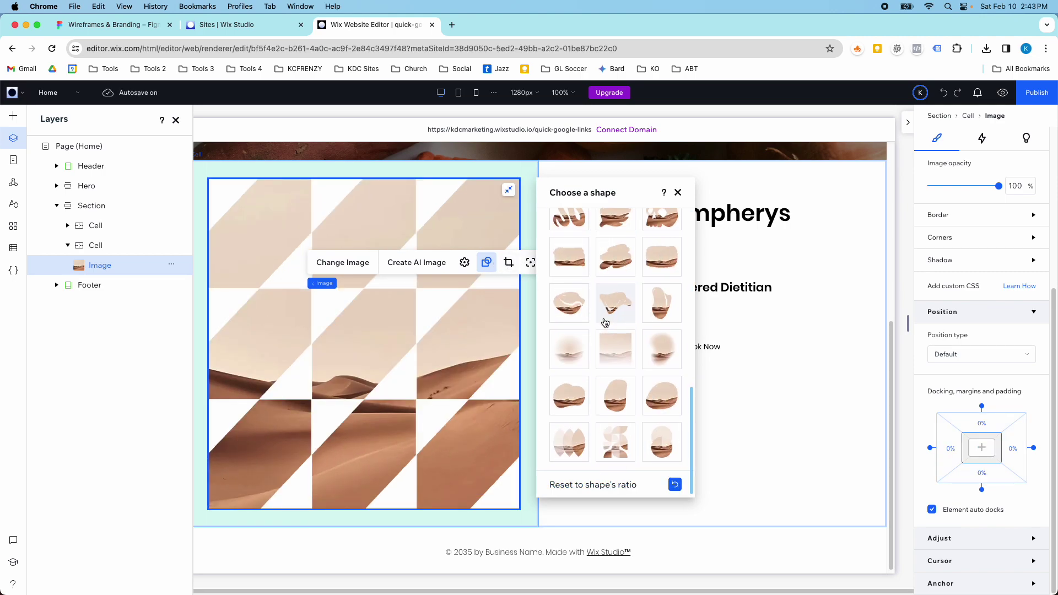
click(486, 262)
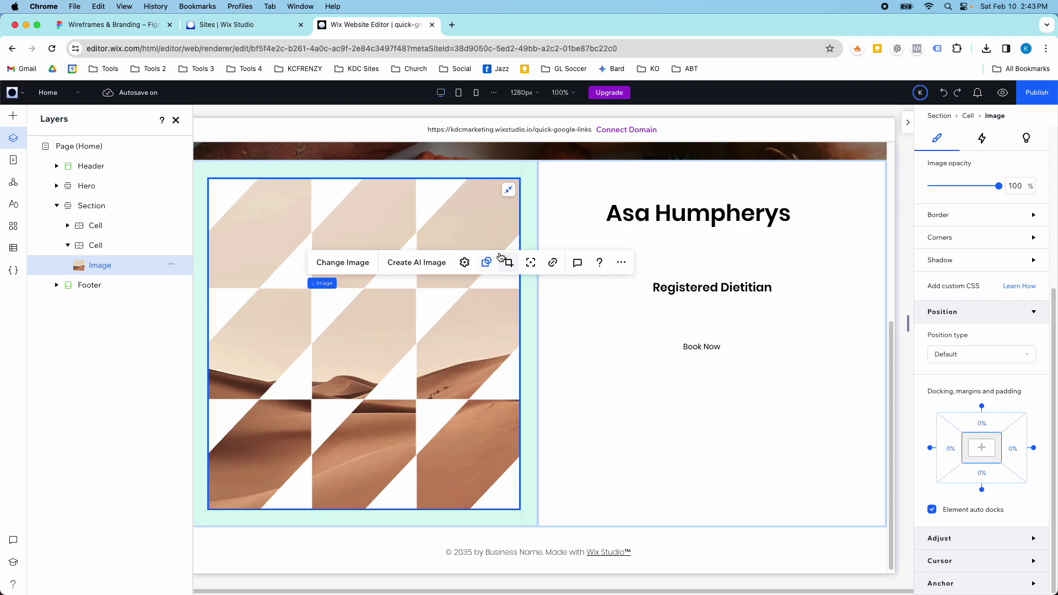
click(487, 264)
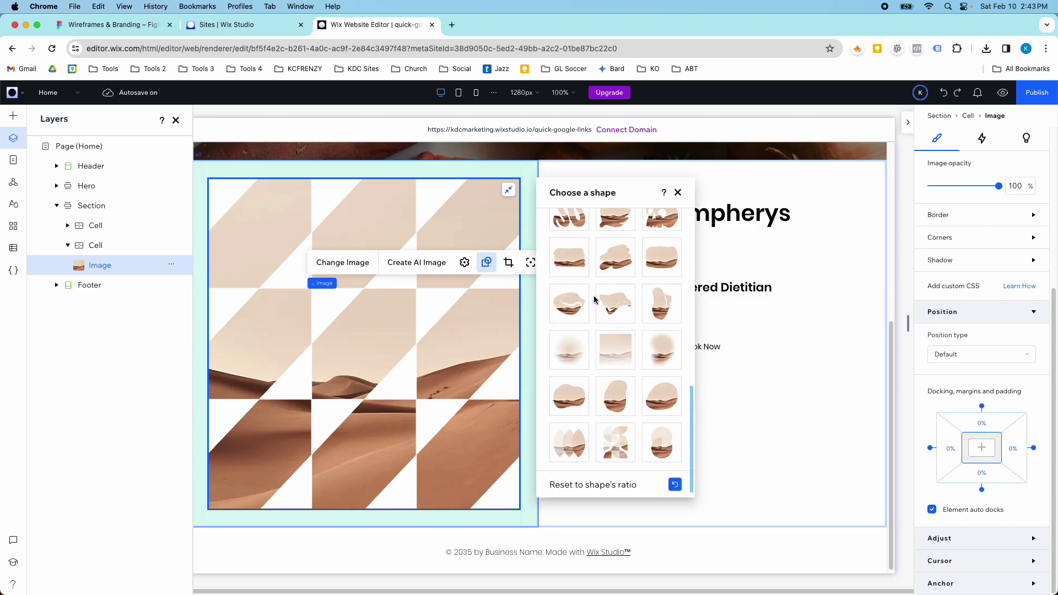
click(618, 243)
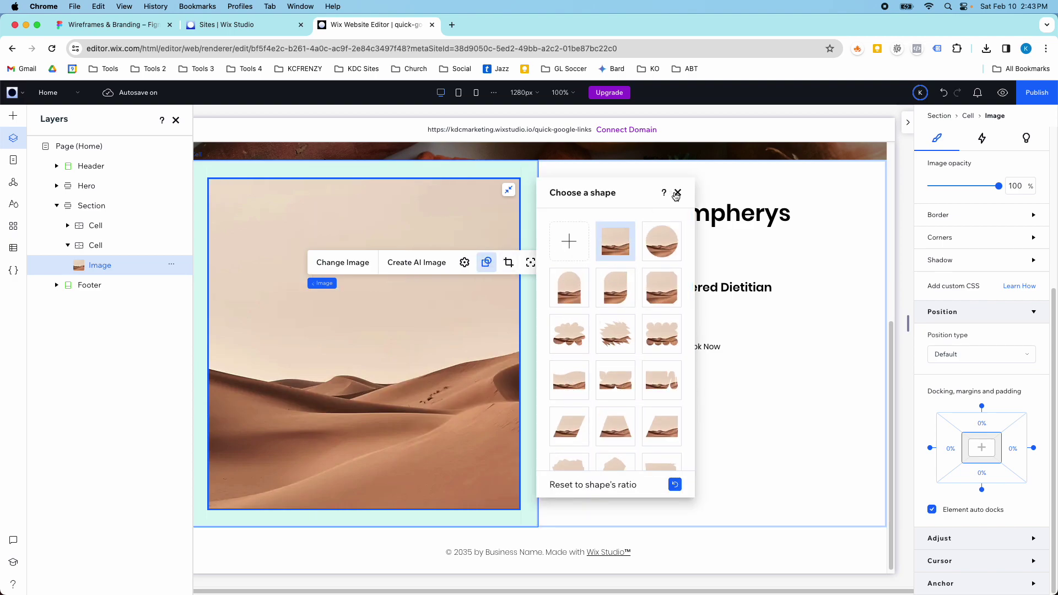
click(678, 193)
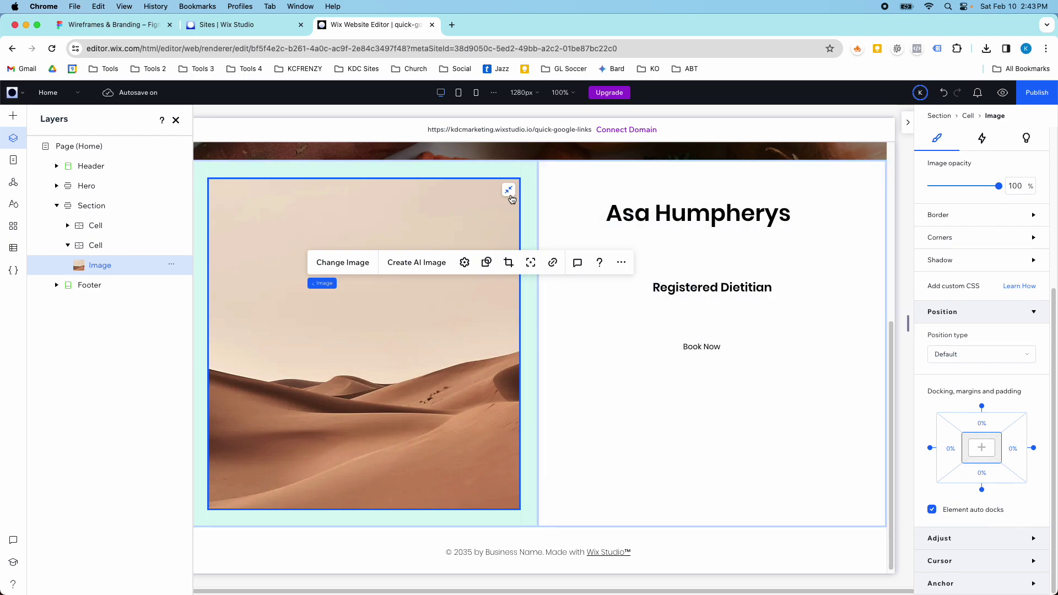
click(508, 190)
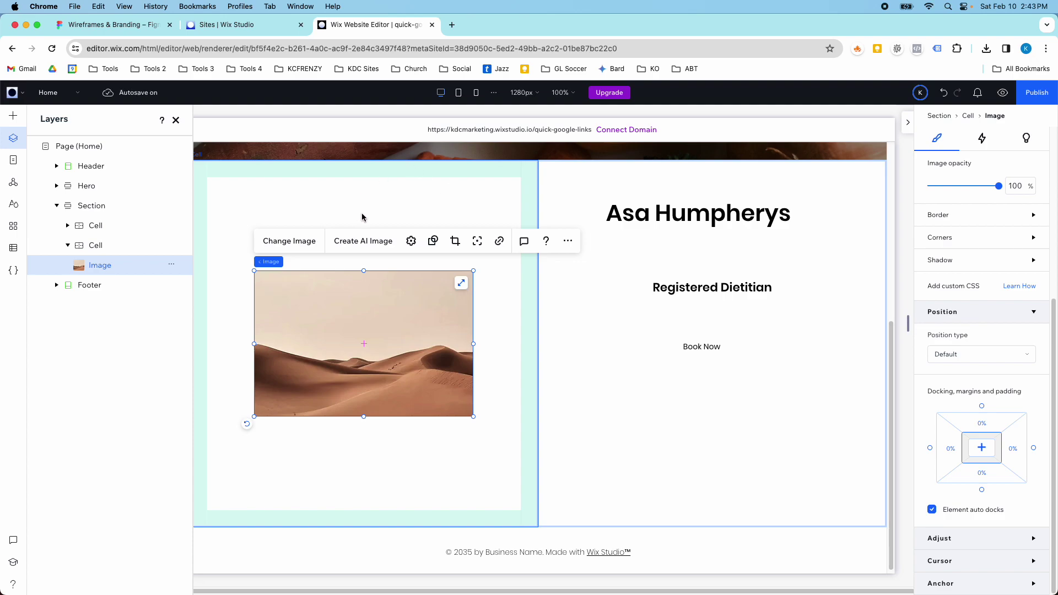
- Delete the Registered Dietitian text from the right cell after checking the Figma wireframe
click(634, 222)
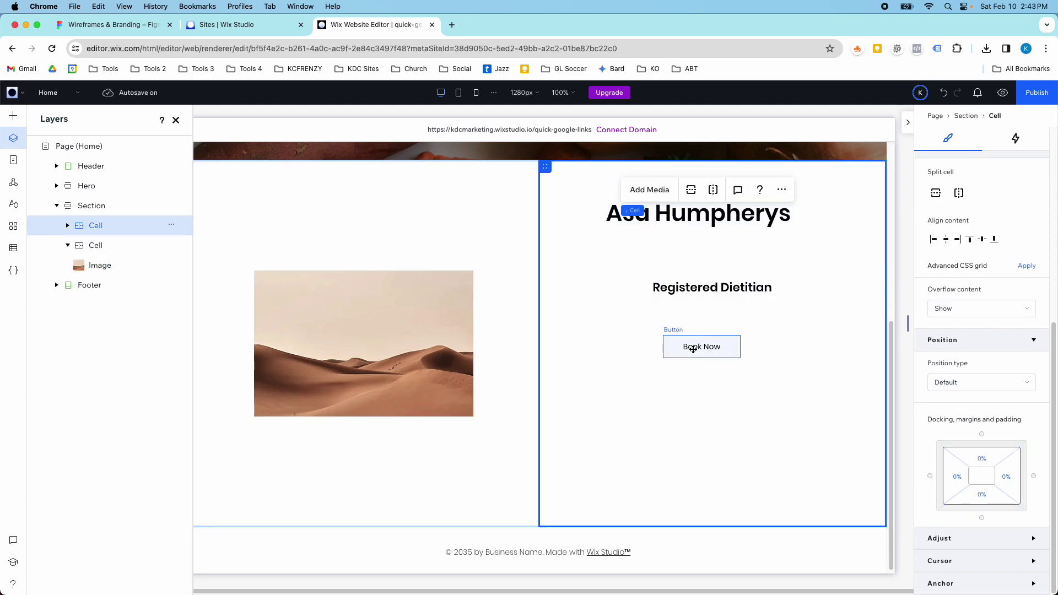
click(678, 349)
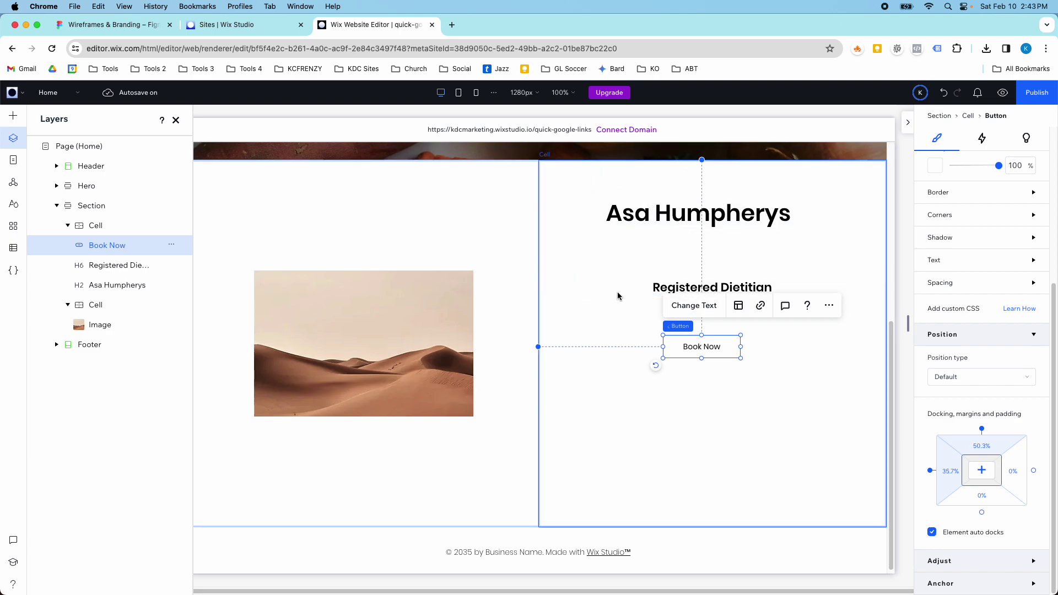
click(147, 26)
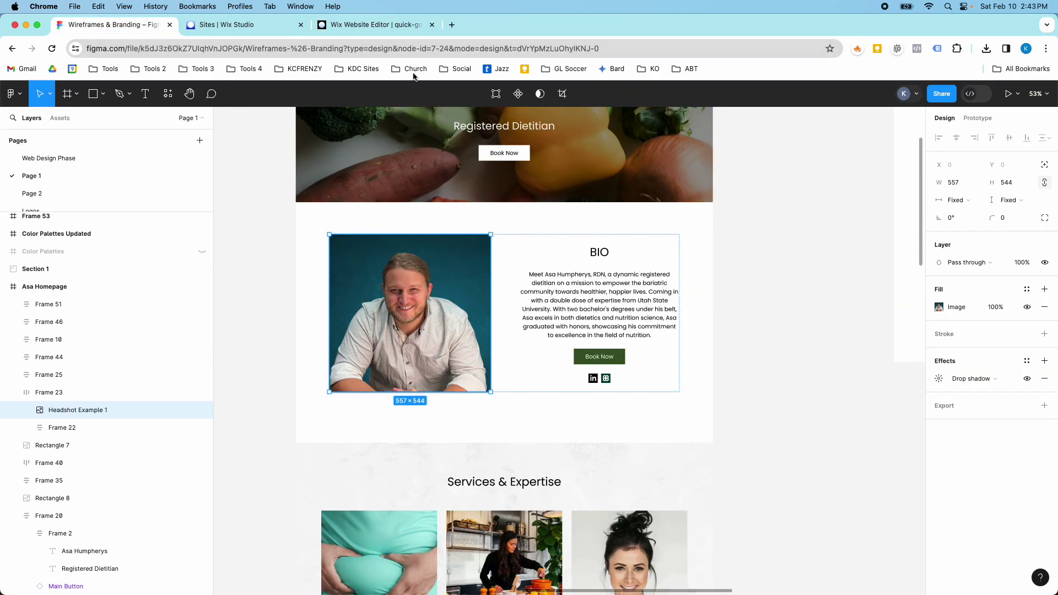
click(363, 29)
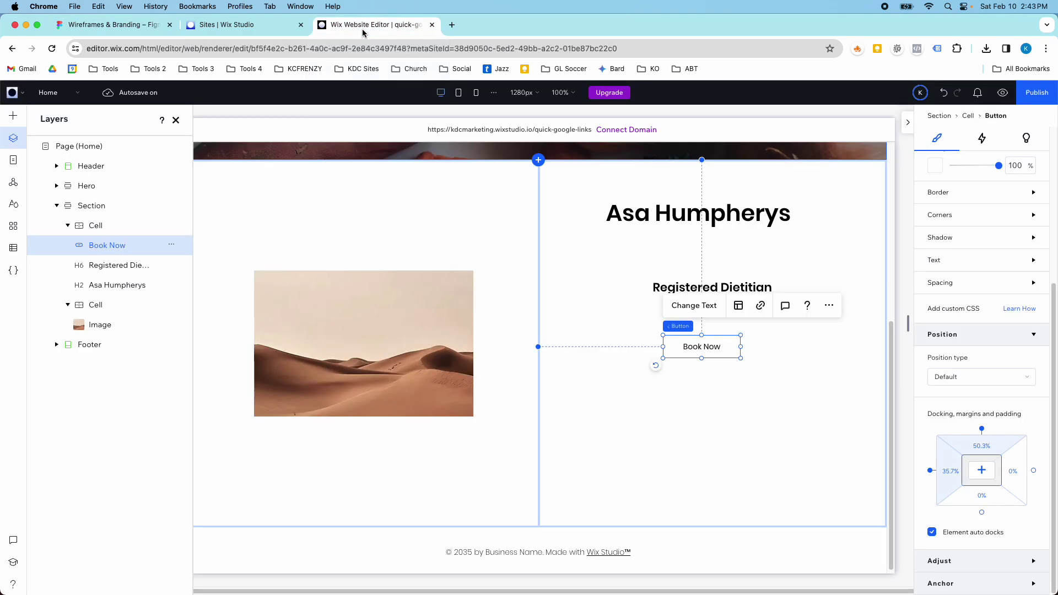
click(672, 285)
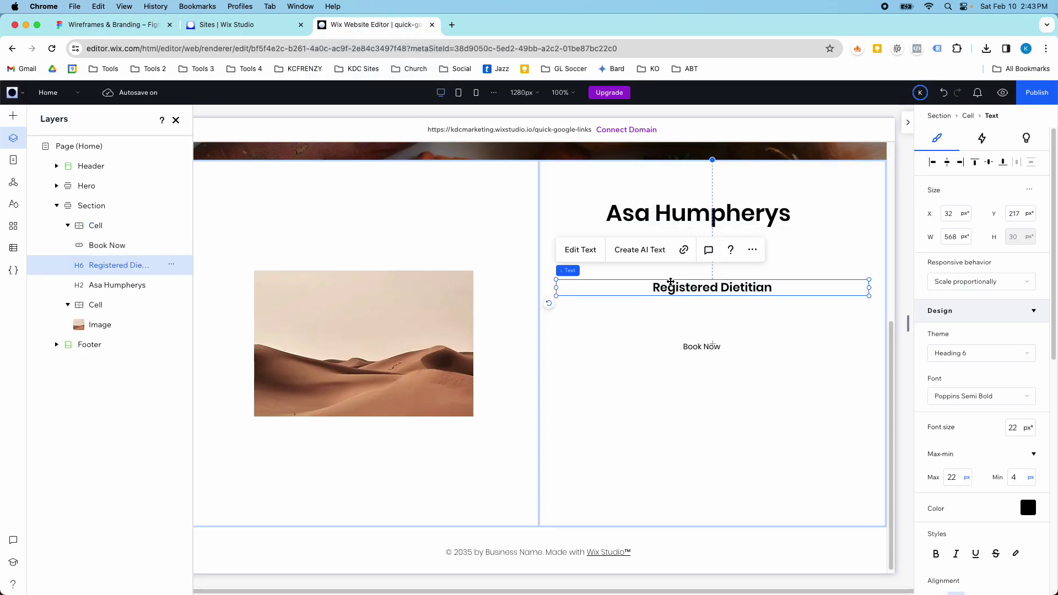
key(Delete)
- Add a paragraph below the name and move Book Now beneath it
click(12, 115)
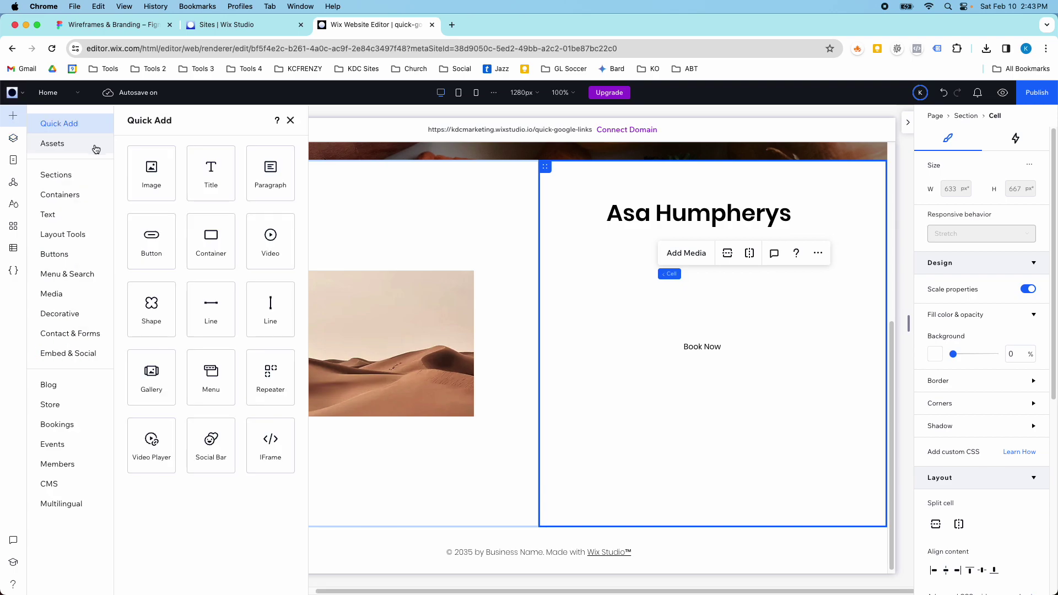
drag(274, 178, 606, 287)
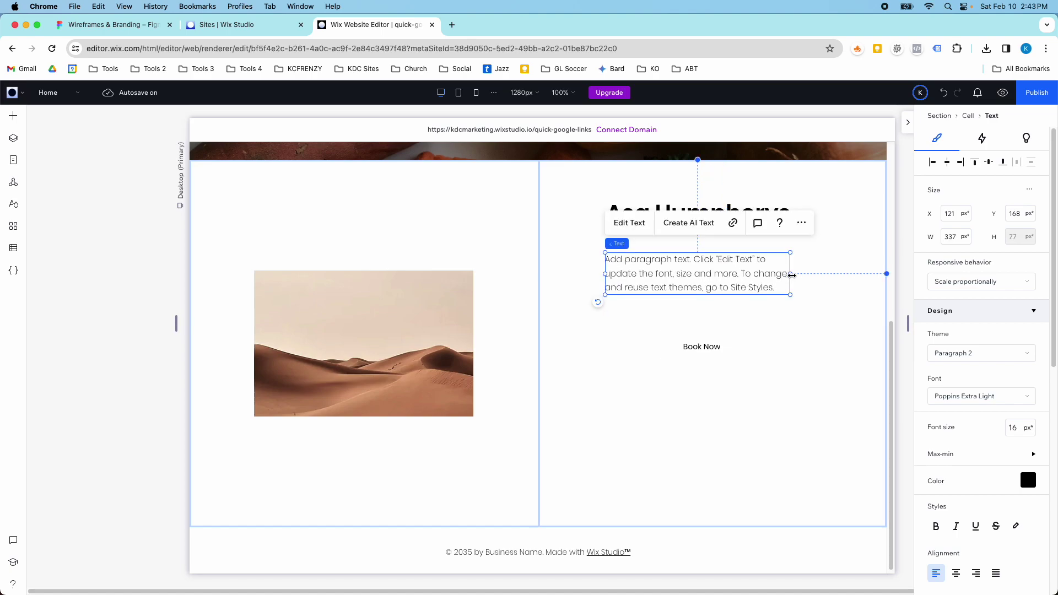
drag(792, 275, 771, 301)
drag(710, 352, 695, 399)
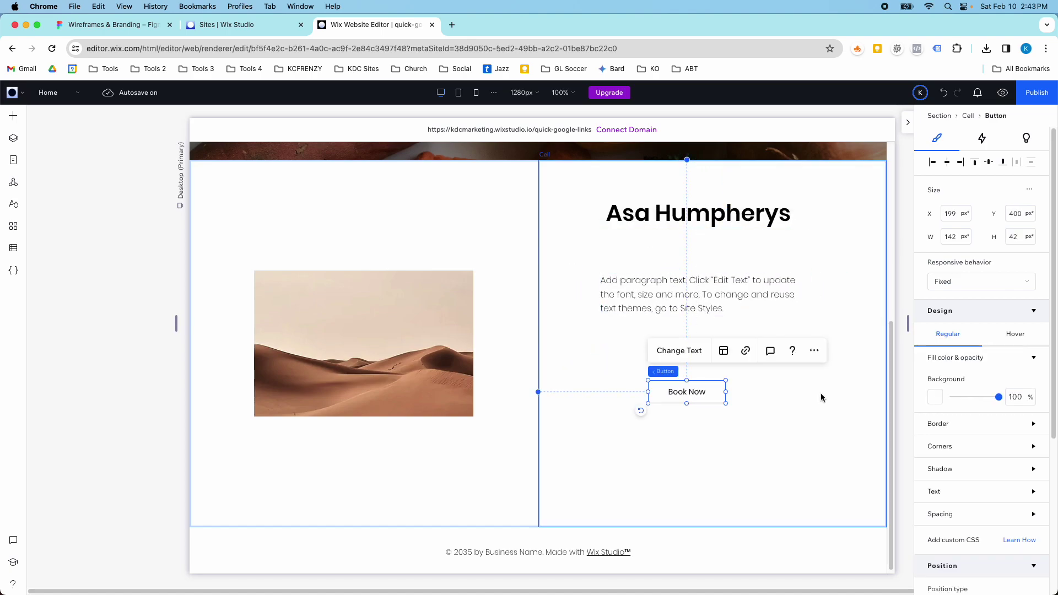
- Give the Book Now button a black background and white label
click(936, 396)
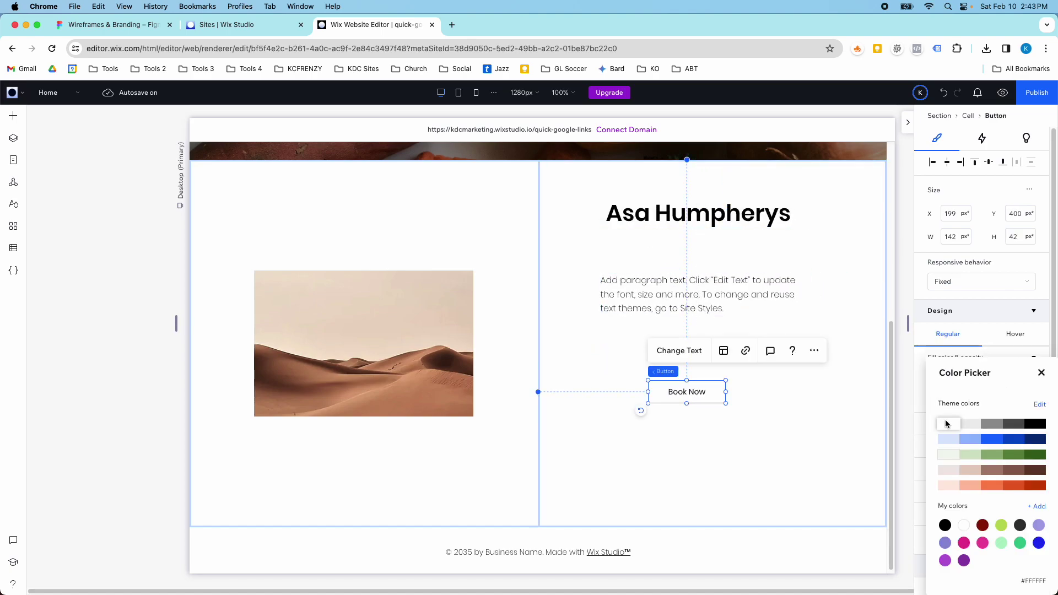
click(1039, 430)
click(817, 399)
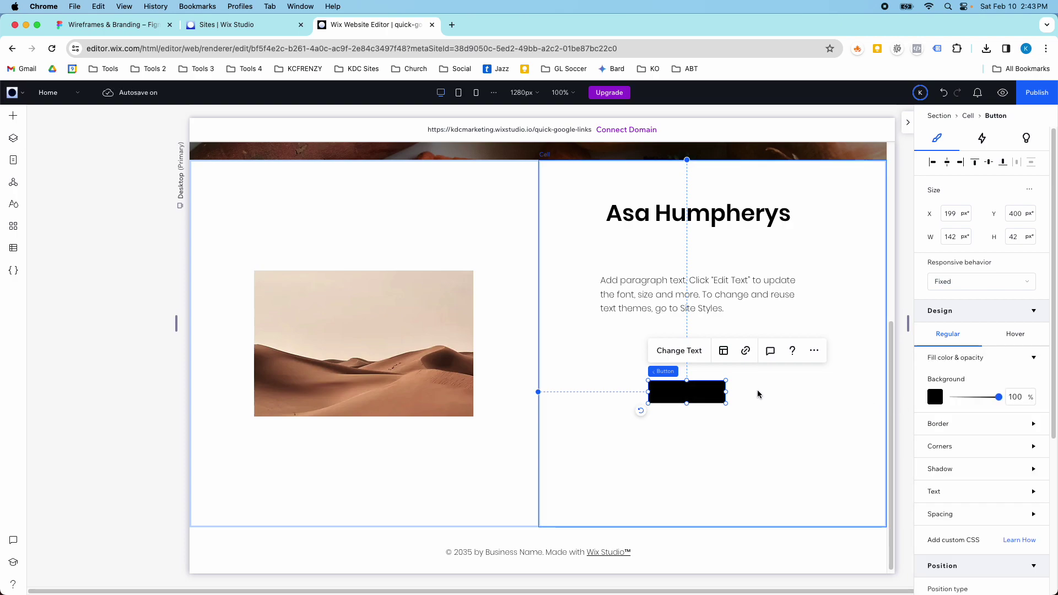
click(966, 492)
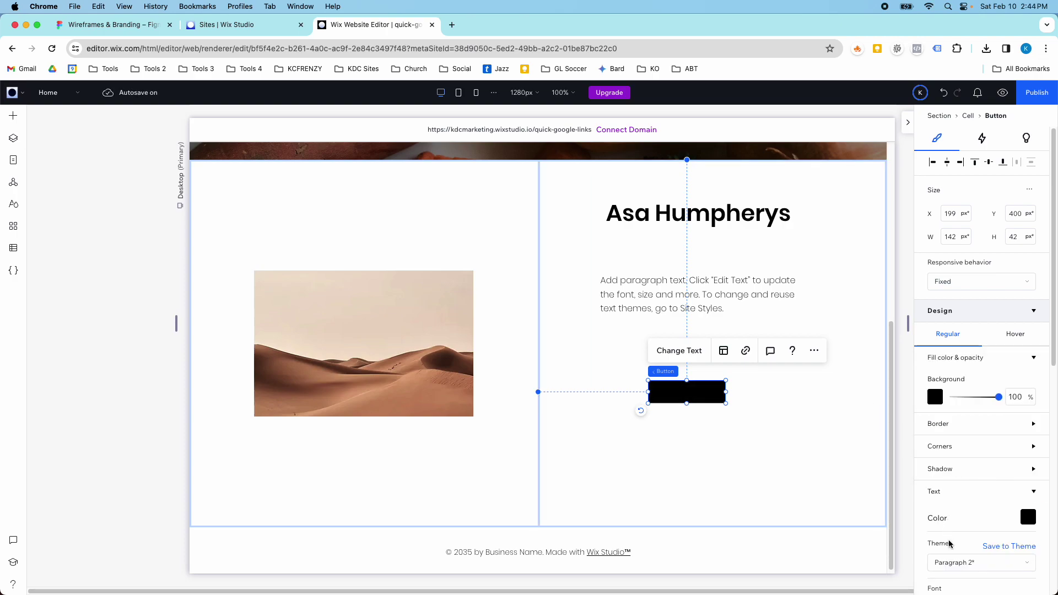
scroll(949, 544, down, 1)
click(1026, 497)
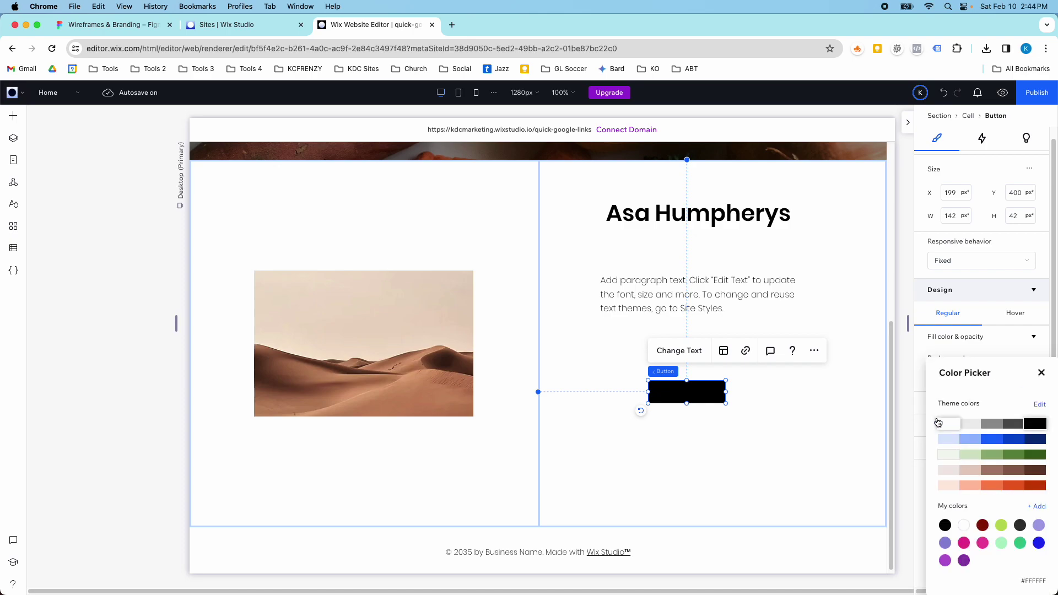
click(678, 295)
- Move the name heading, paragraph and Book Now button lower in the right cell
drag(678, 295, 696, 318)
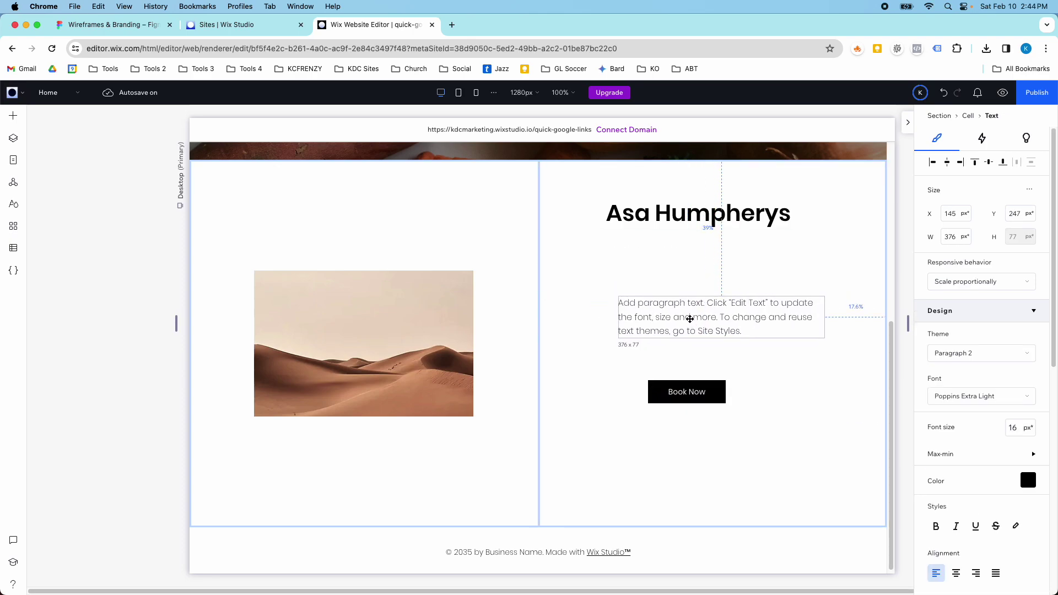
drag(694, 393, 710, 425)
drag(711, 325, 693, 369)
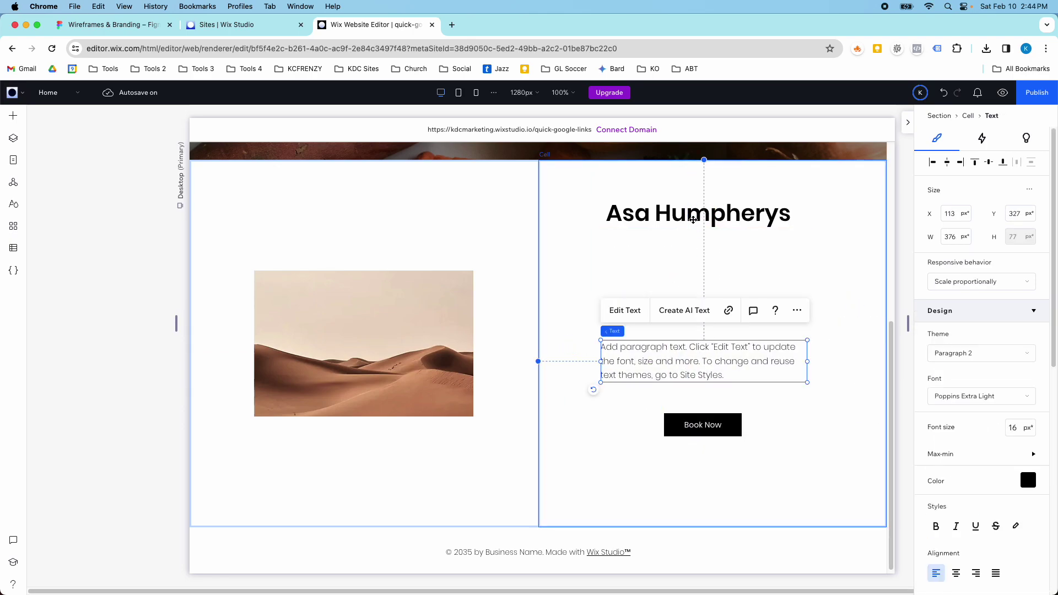
drag(686, 215, 686, 254)
- Copy BIO from the Figma design and paste it over the name heading
click(104, 24)
click(593, 256)
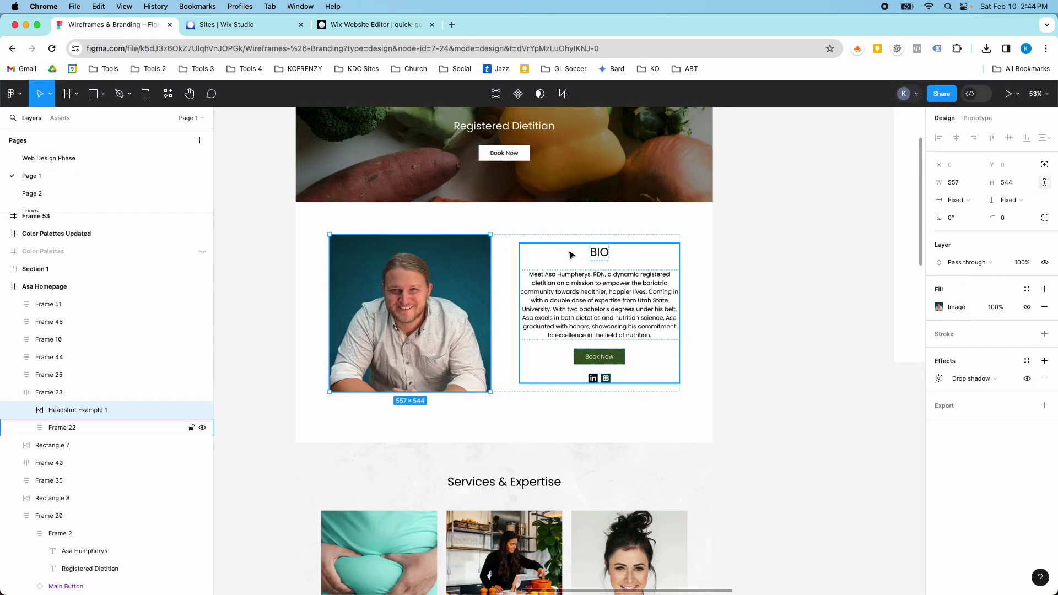
click(594, 257)
double_click(598, 255)
key(super+c)
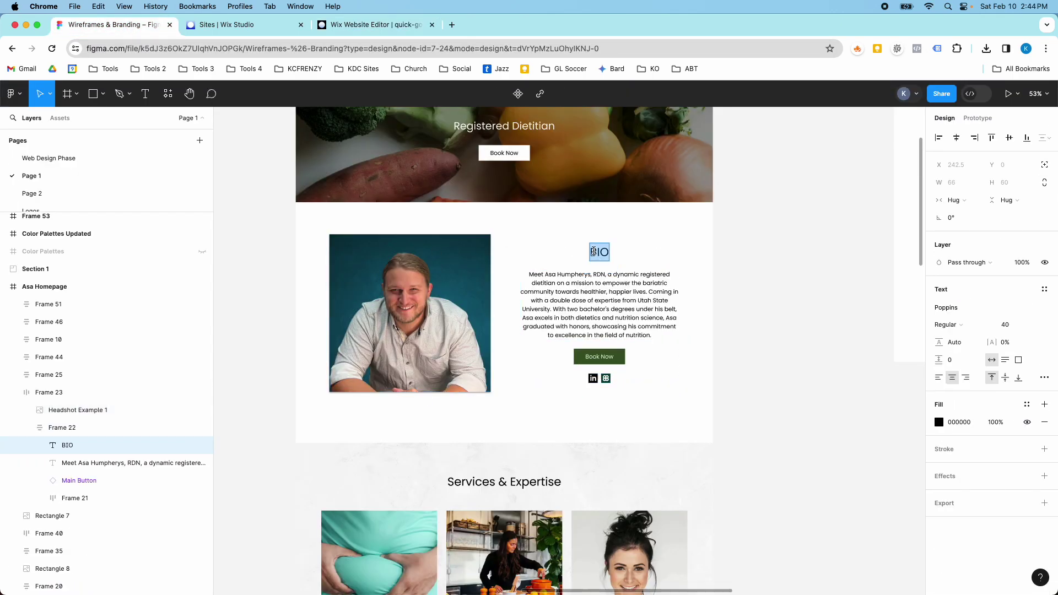
click(375, 25)
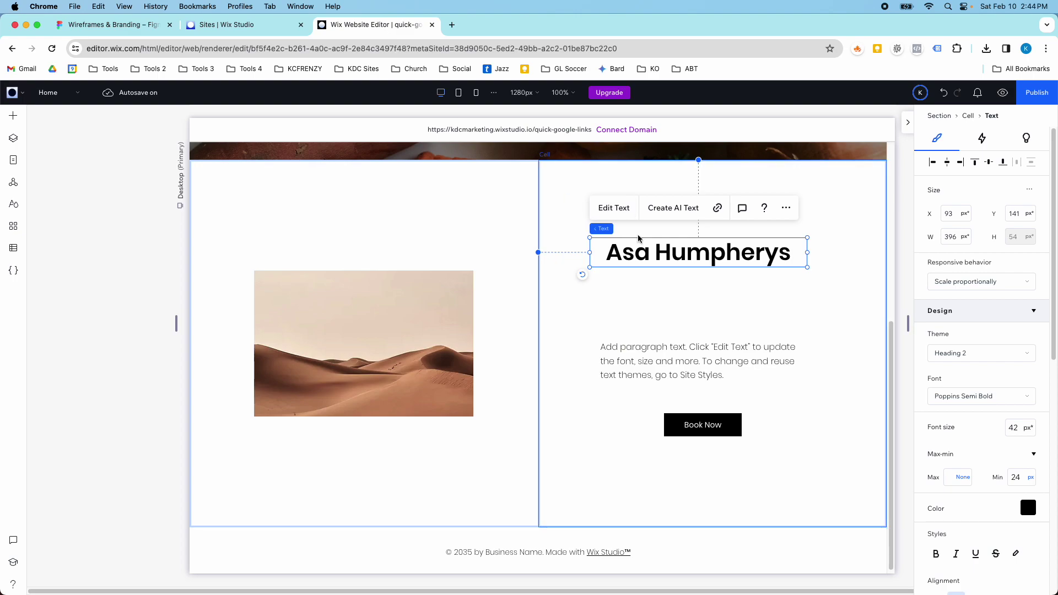
double_click(659, 256)
key(super+v)
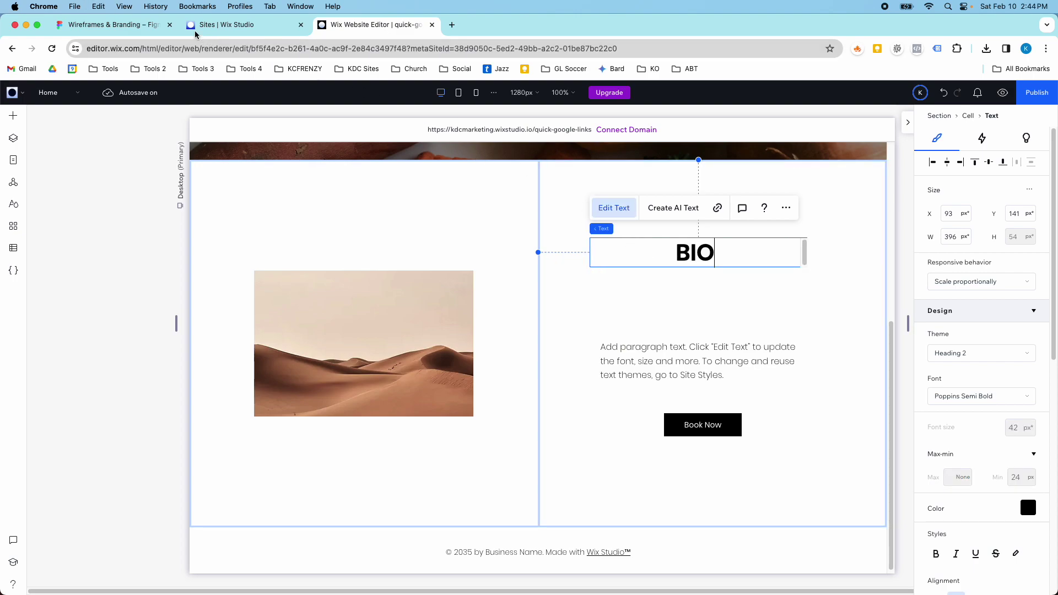
- Replace the placeholder paragraph with the bio copy from Figma
click(139, 27)
double_click(546, 278)
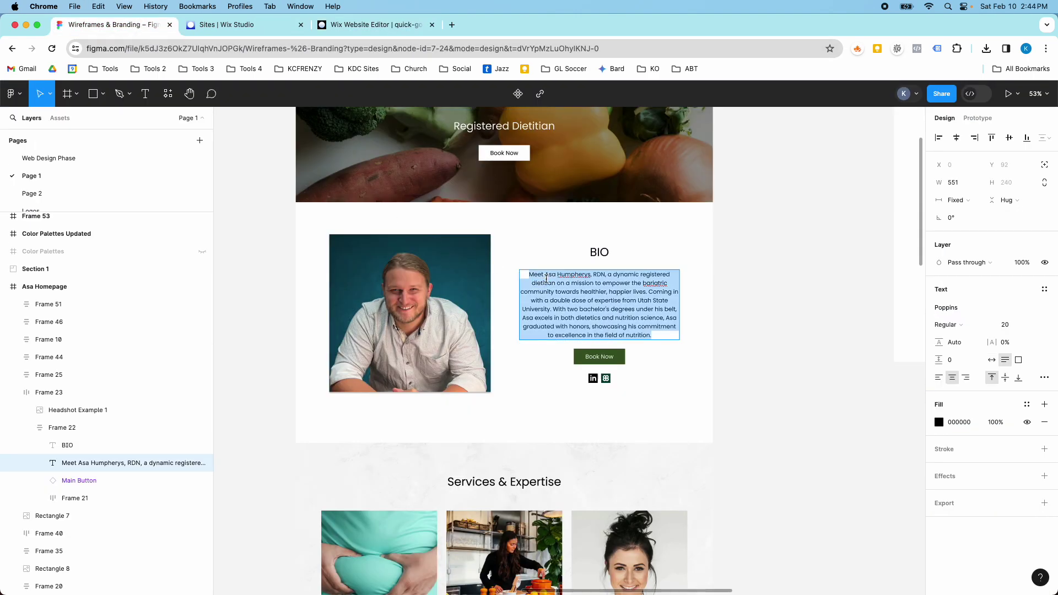
click(378, 25)
double_click(652, 345)
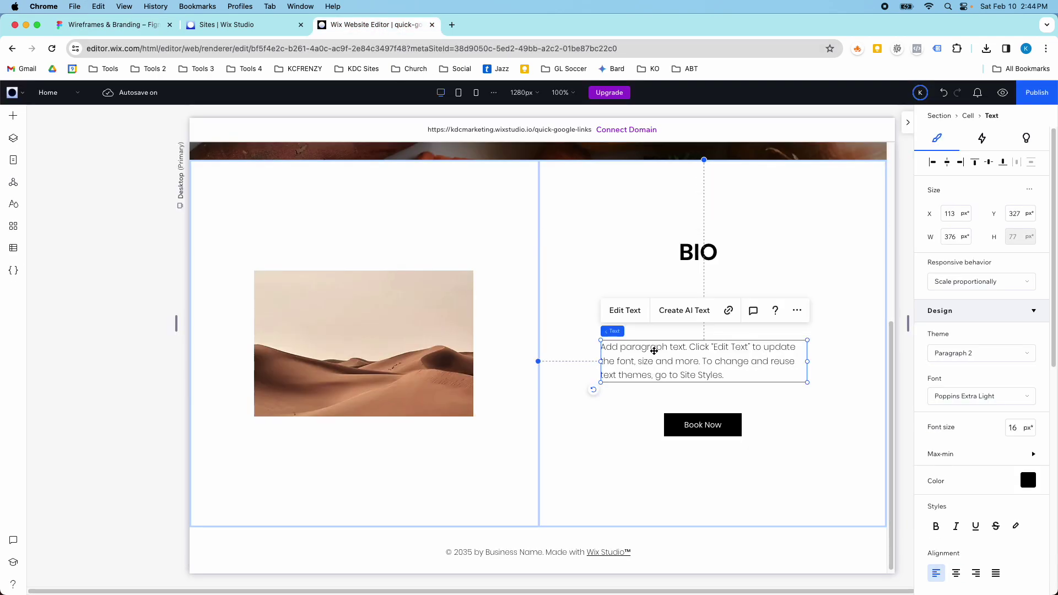
key(super+v)
key(Escape)
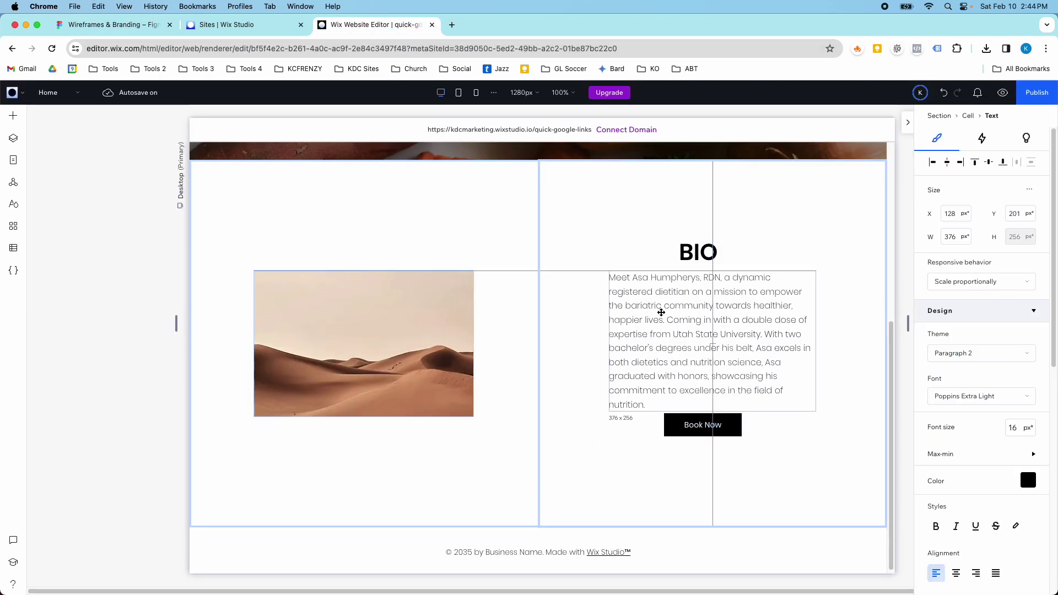
- Move Book Now below the bio text, widen the text box and centre-align it
click(654, 383)
drag(697, 425, 699, 453)
click(673, 363)
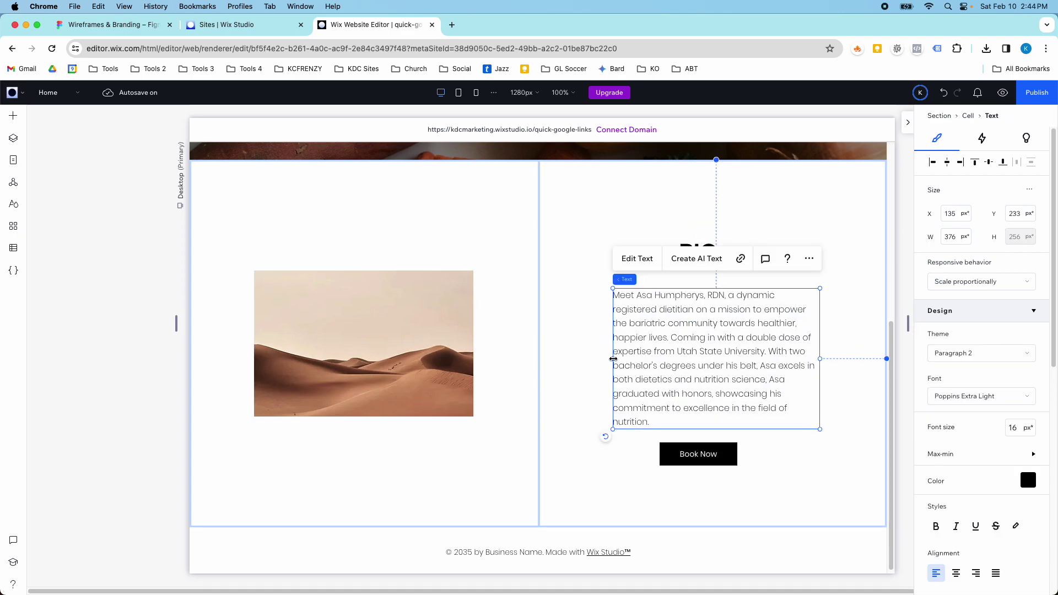
drag(613, 359, 558, 358)
drag(678, 366, 703, 366)
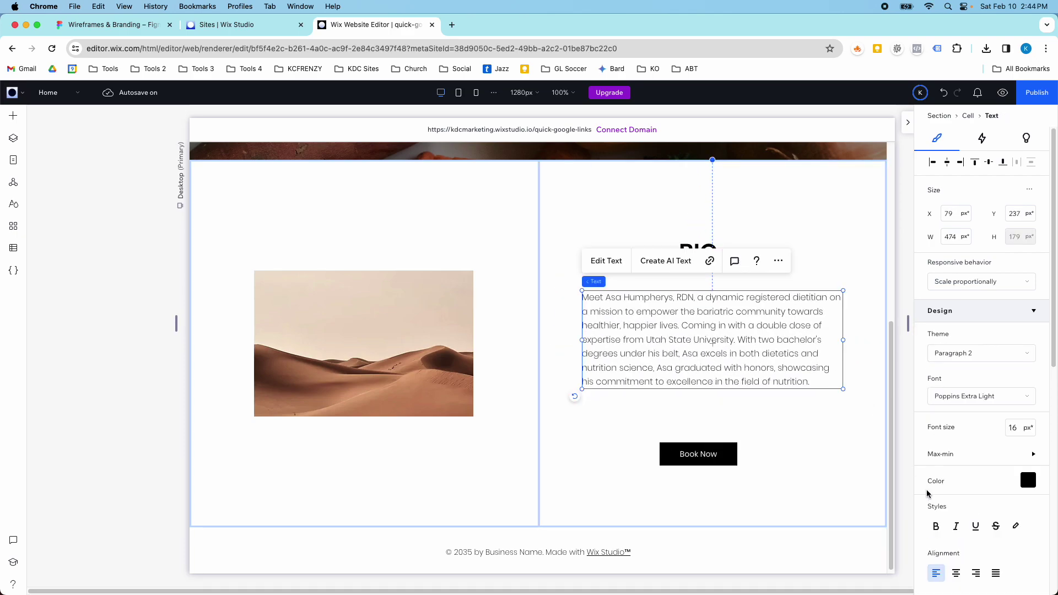
click(953, 569)
click(766, 258)
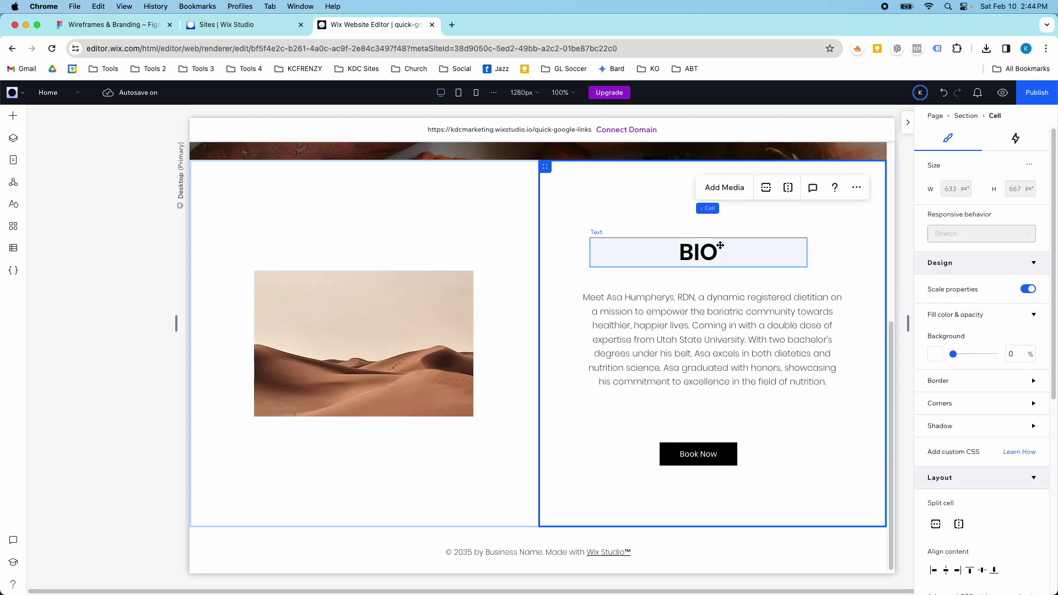
click(766, 258)
scroll(951, 545, down, 3)
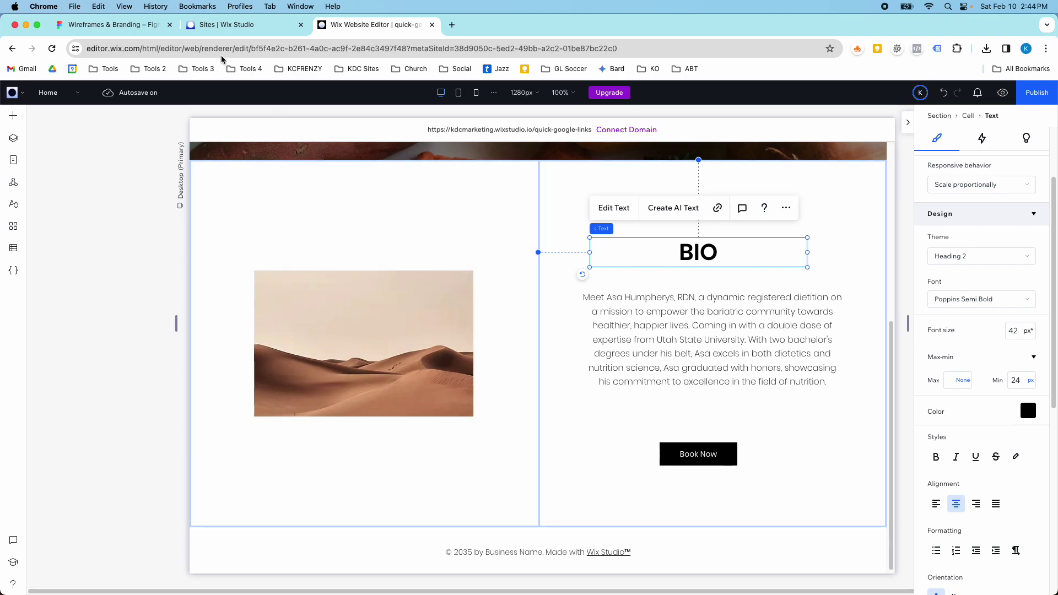
- In Figma, export the headshot as Headshot Example 1.png
click(140, 28)
click(404, 274)
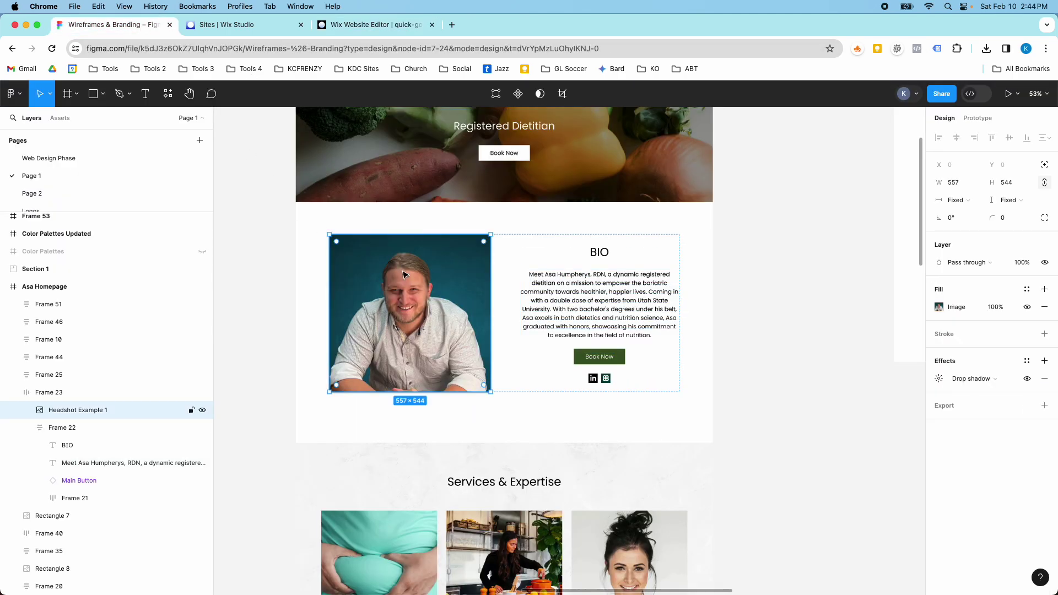
click(1043, 406)
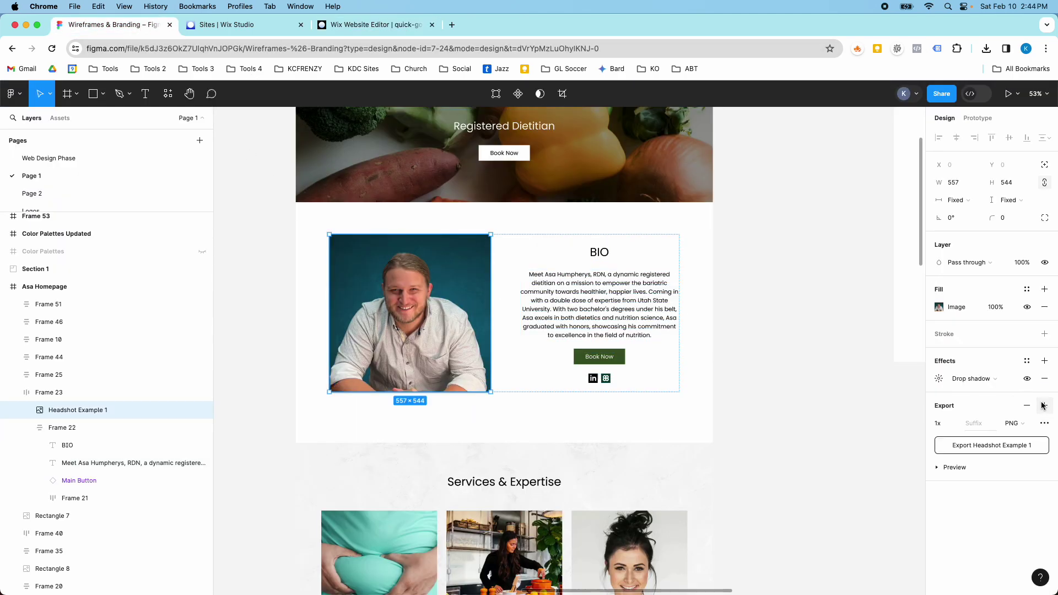
click(1017, 443)
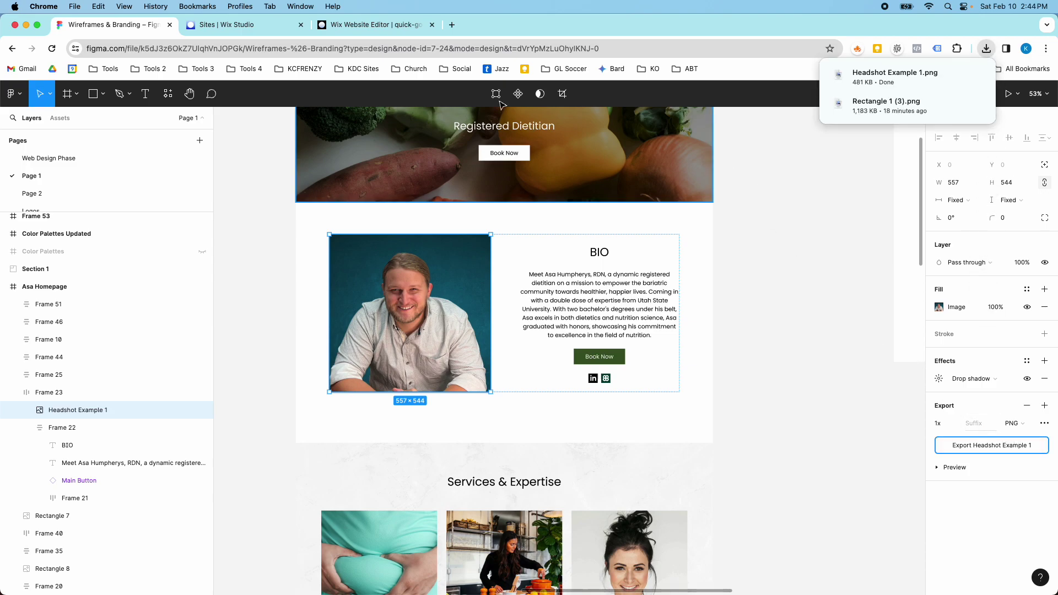
- Upload Headshot Example 1.png from downloads and swap it in for the desert placeholder
click(331, 26)
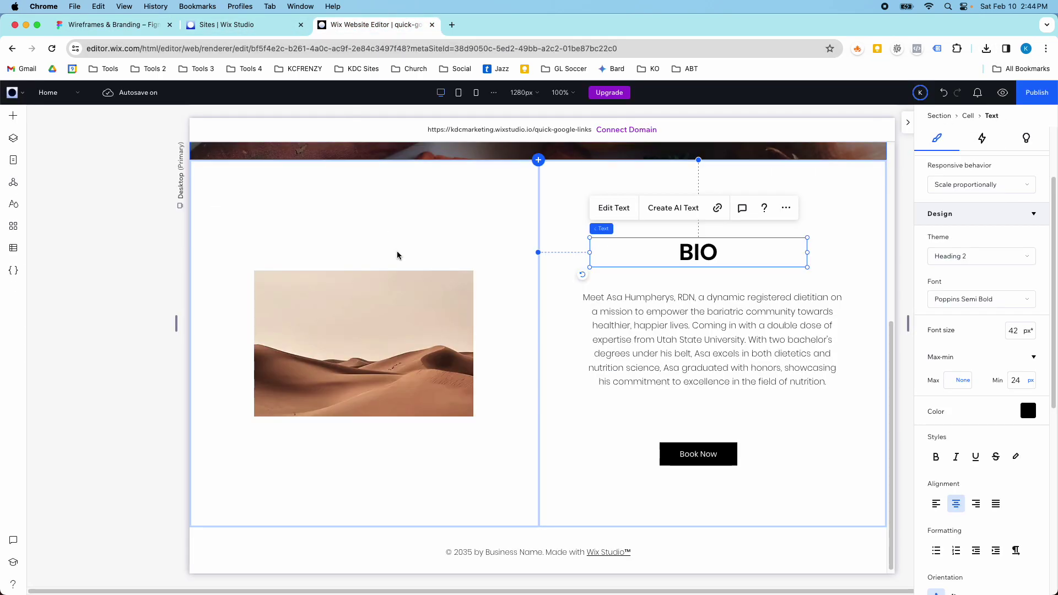
click(388, 289)
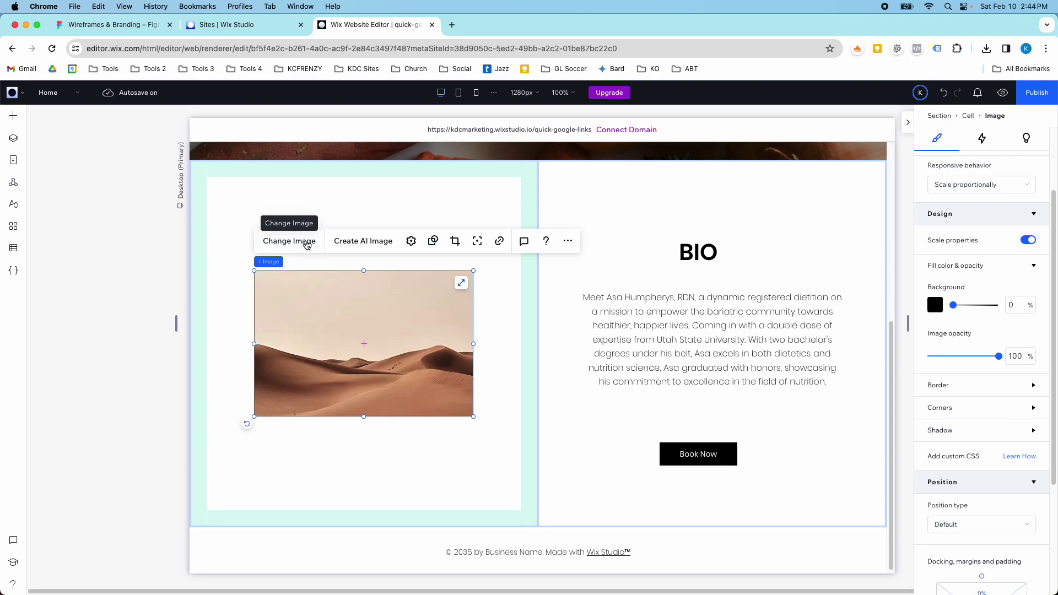
click(303, 243)
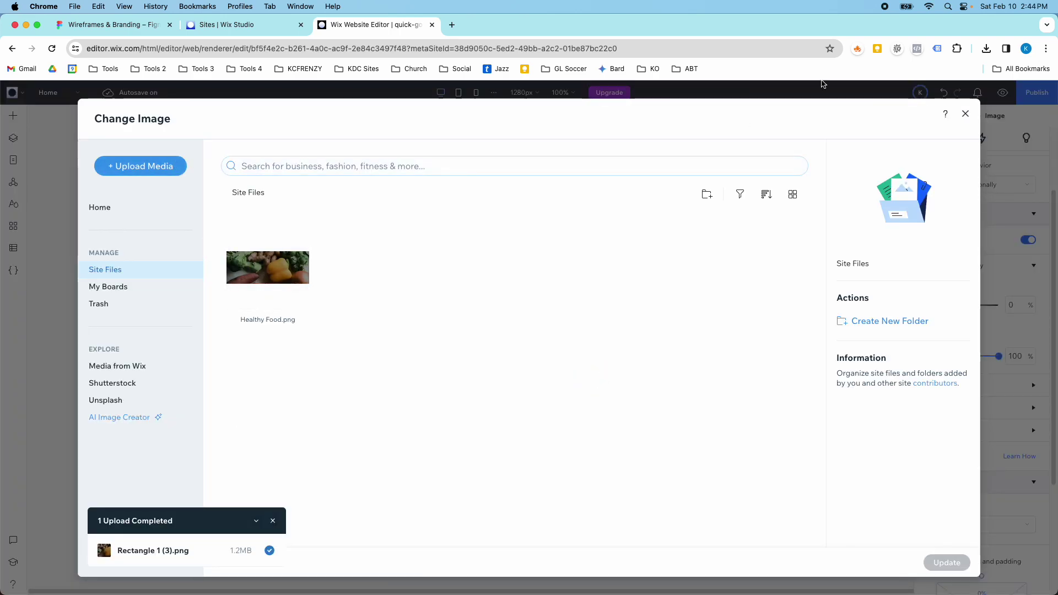
click(987, 51)
drag(931, 91, 588, 246)
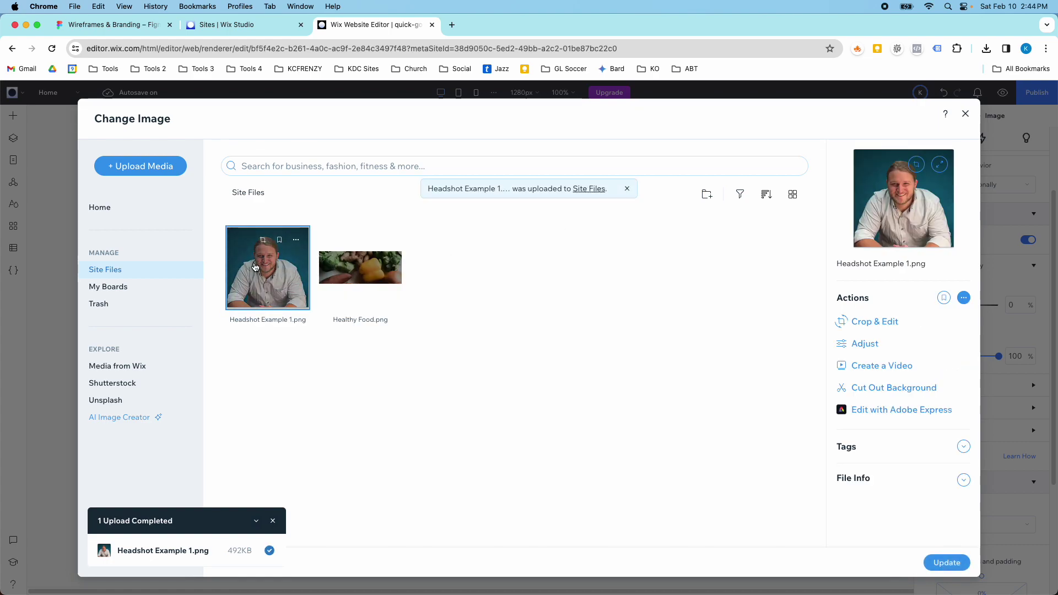
double_click(255, 266)
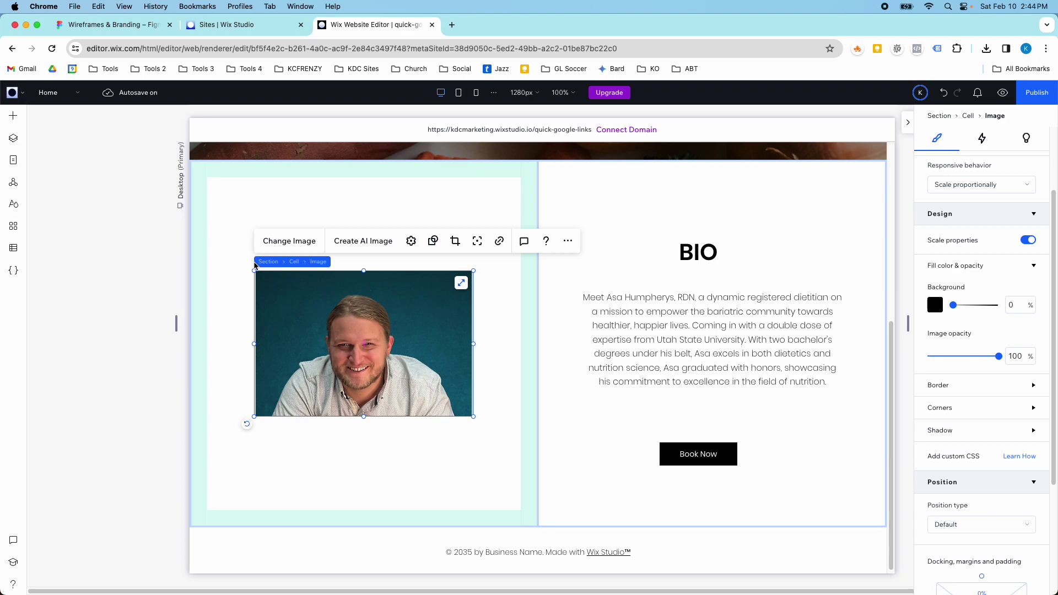
- Stretch the headshot to fill its cell, checking the Figma wireframe and image settings
click(461, 284)
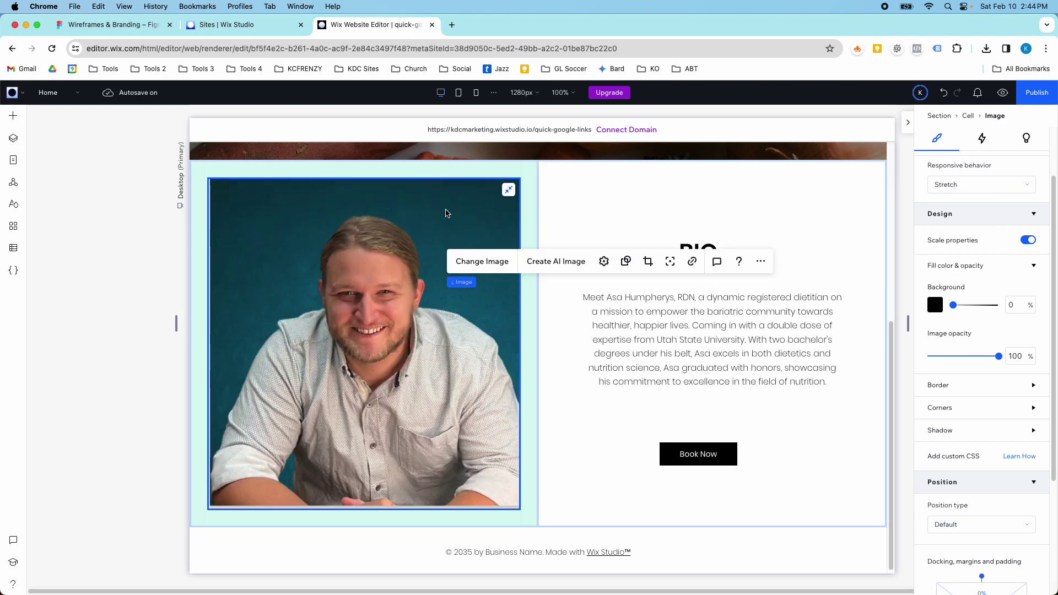
click(113, 25)
click(358, 24)
click(605, 262)
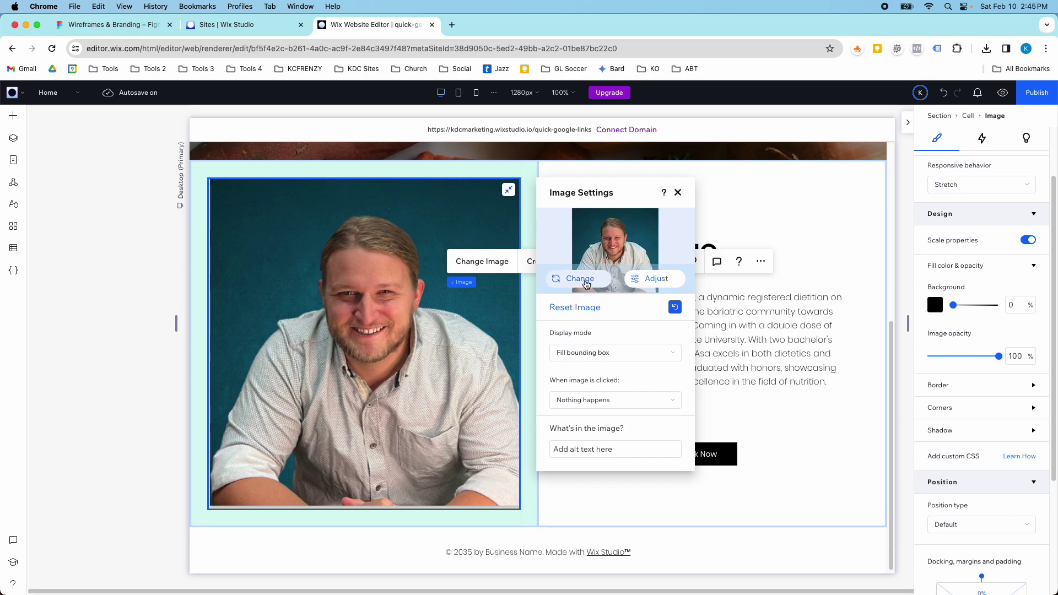
click(678, 194)
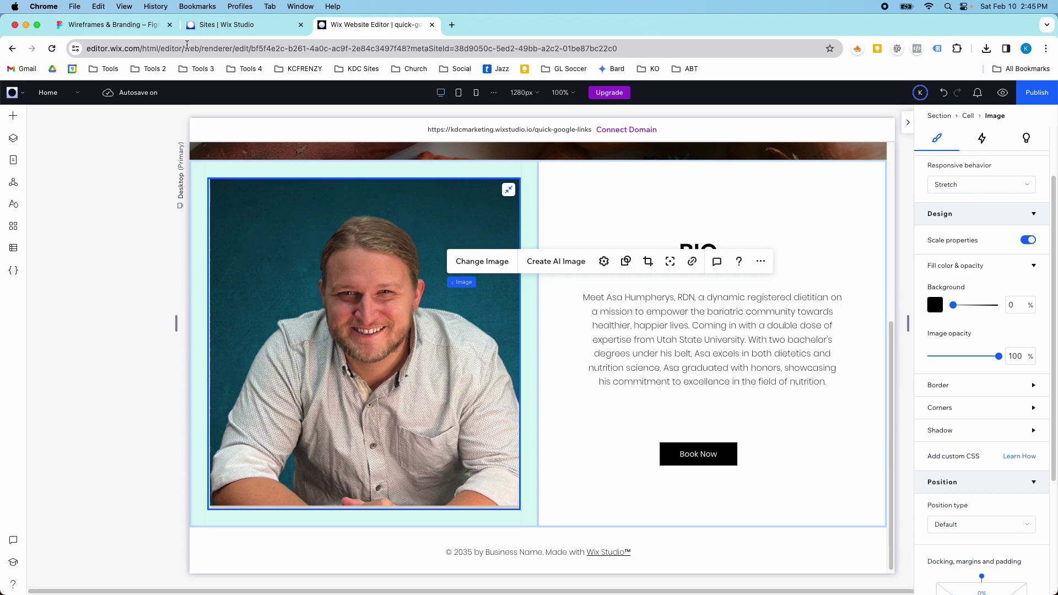
- Stack the BIO heading, bio paragraph and Book Now button together
click(698, 253)
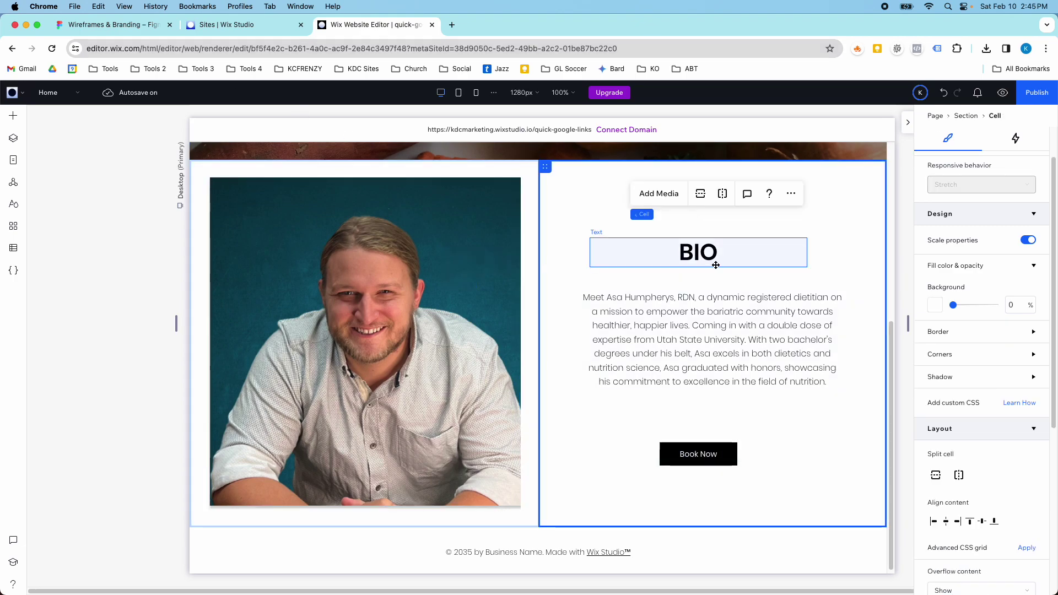
shift+click(723, 319)
shift+click(712, 446)
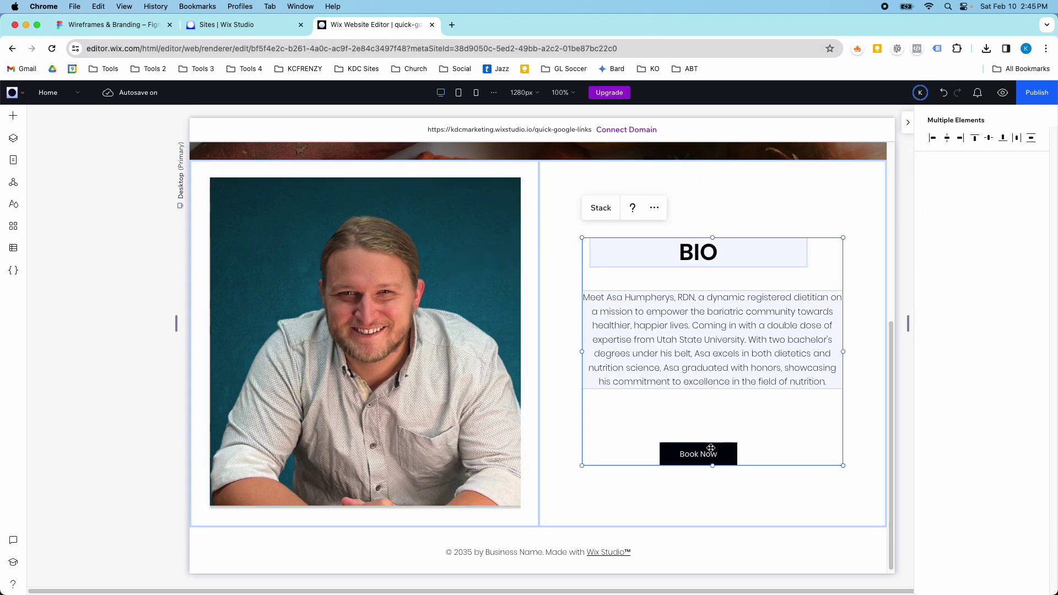
click(607, 215)
- Centre the stack's items horizontally and edit the item spacing value
scroll(952, 355, down, 5)
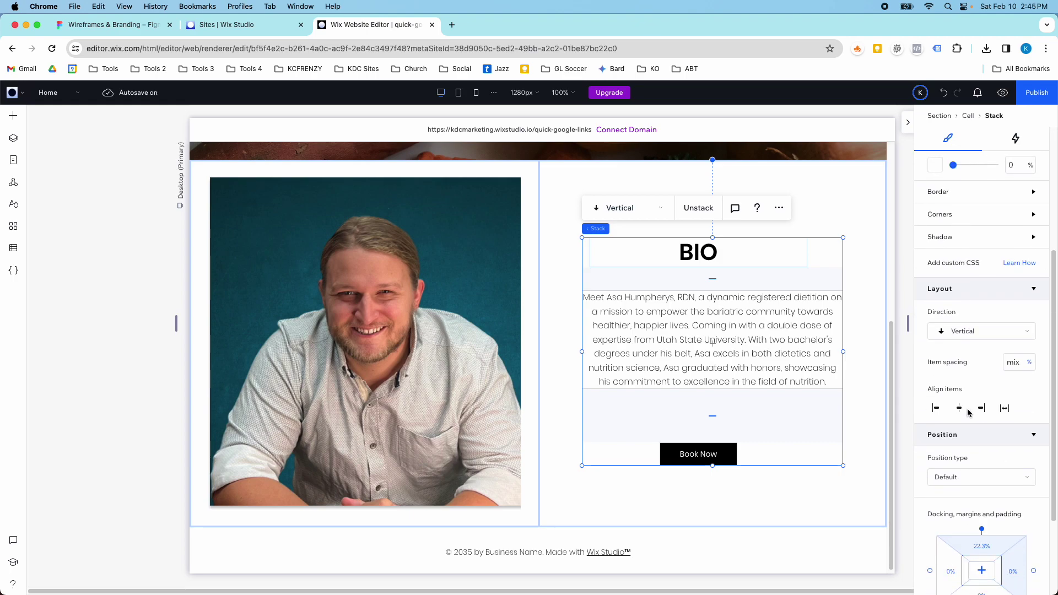
click(960, 409)
click(1030, 365)
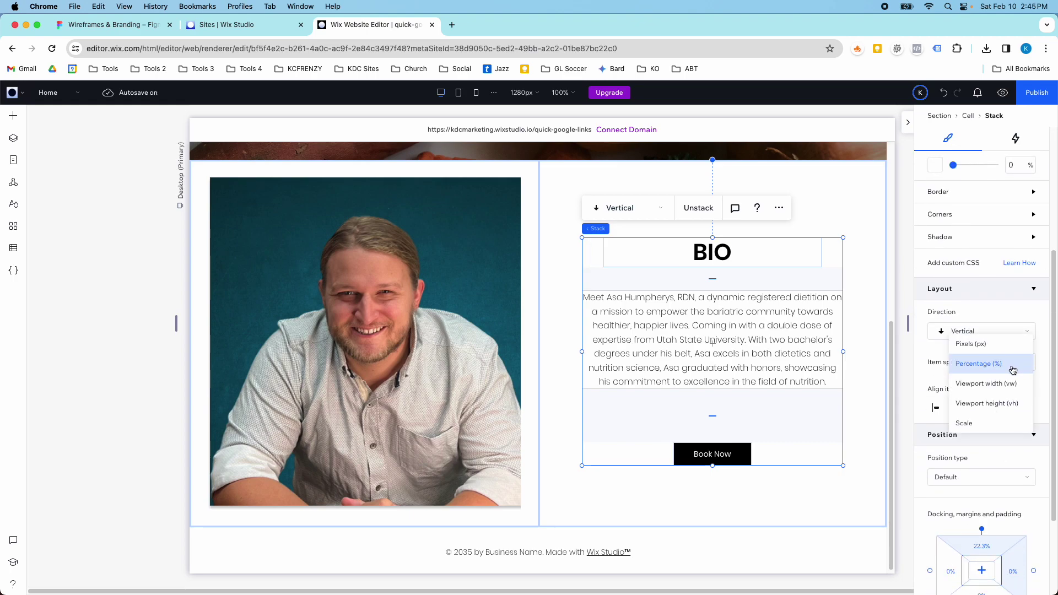
click(988, 349)
click(1010, 361)
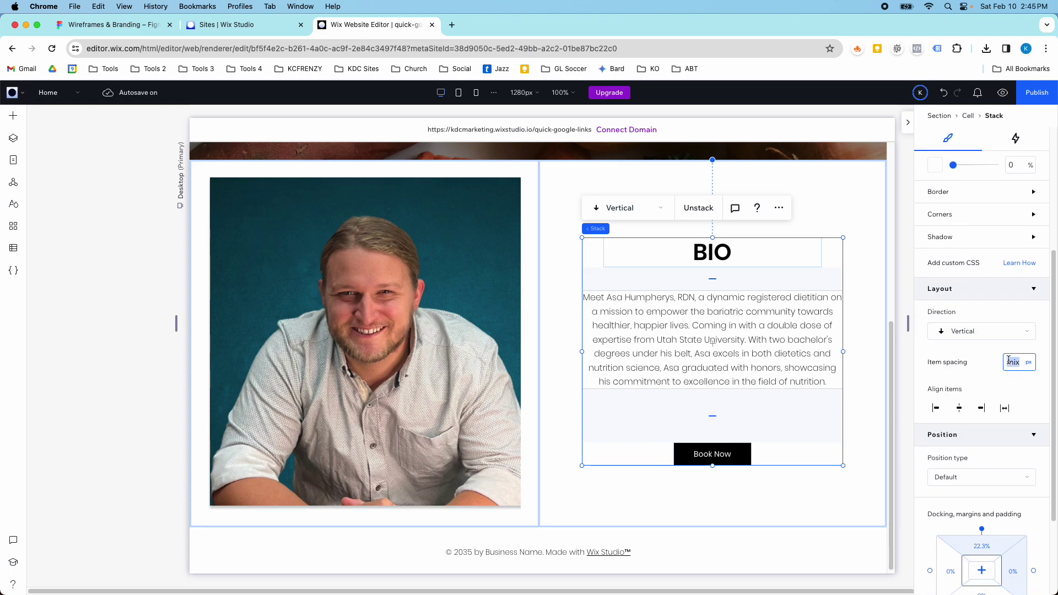
text(24)
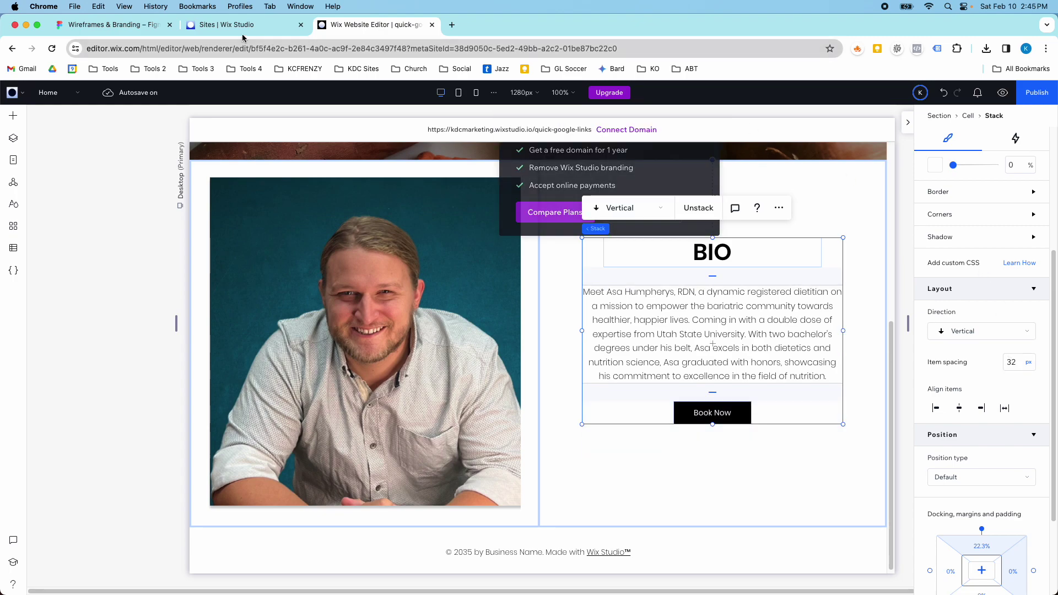
- Match the 32 px gap from the Figma wireframe and centre the stack vertically in its cell
click(113, 24)
click(554, 334)
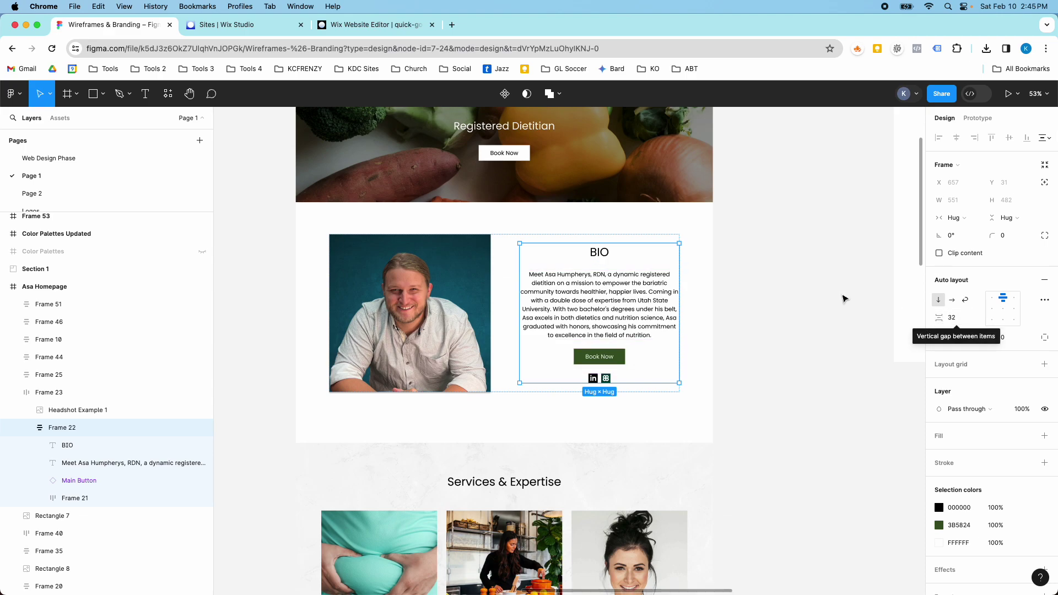
click(356, 24)
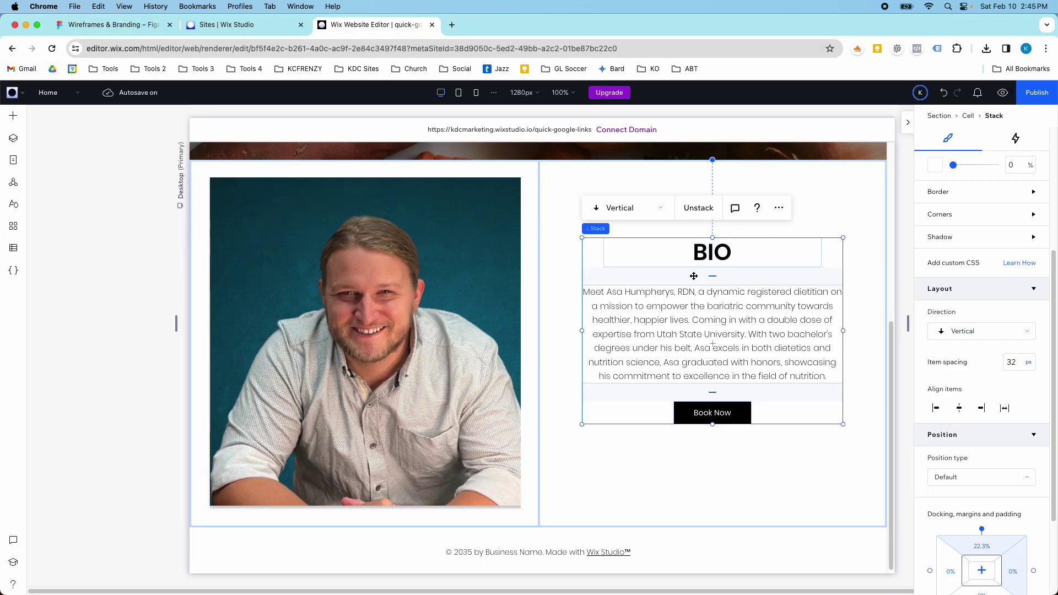
drag(694, 276, 693, 285)
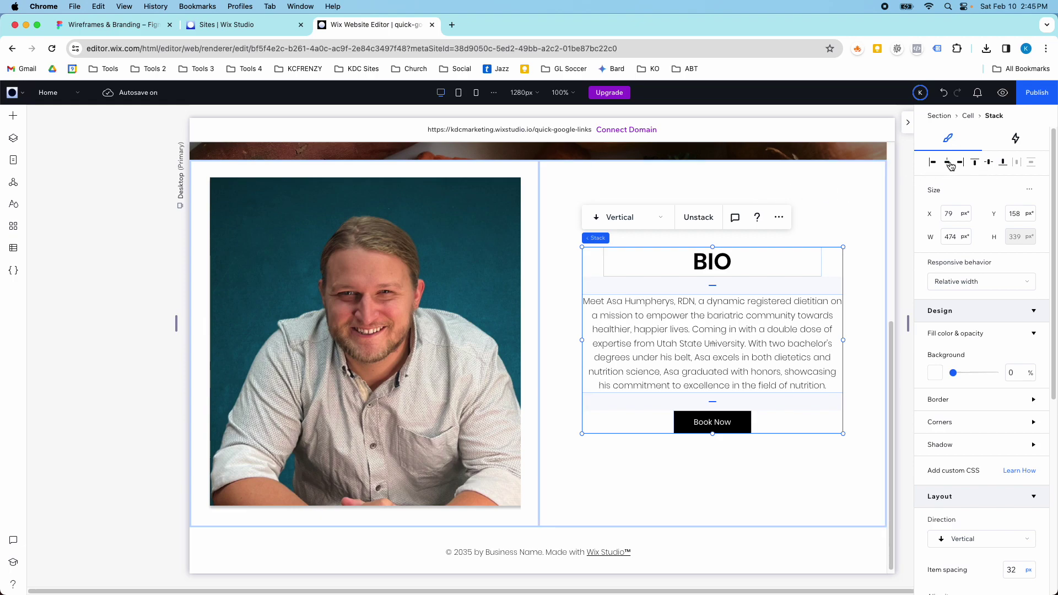
click(989, 165)
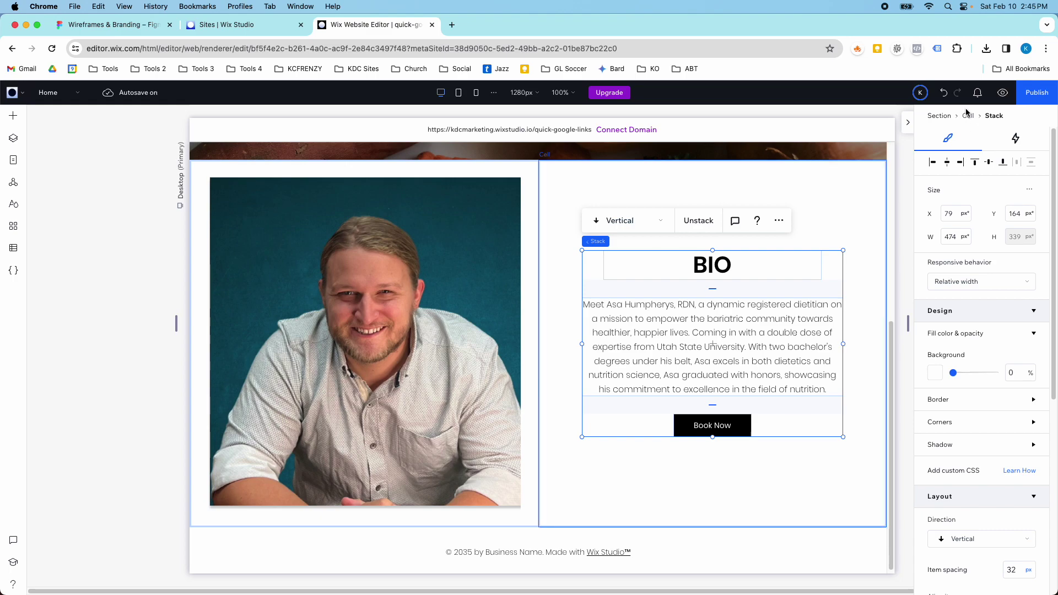
- Select the right cell from Layers and set its padding to 5%
click(11, 144)
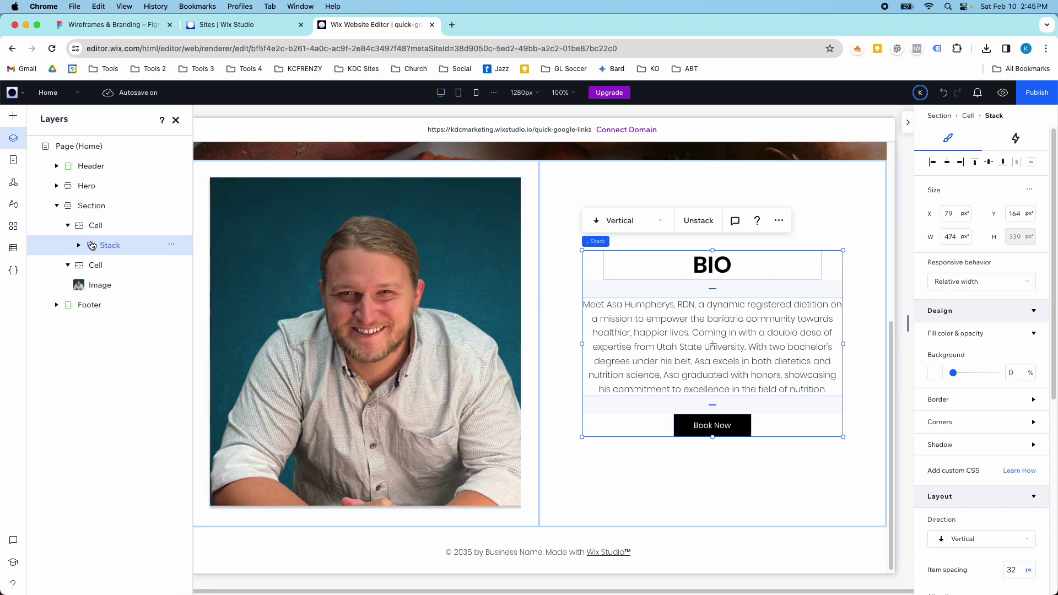
click(84, 247)
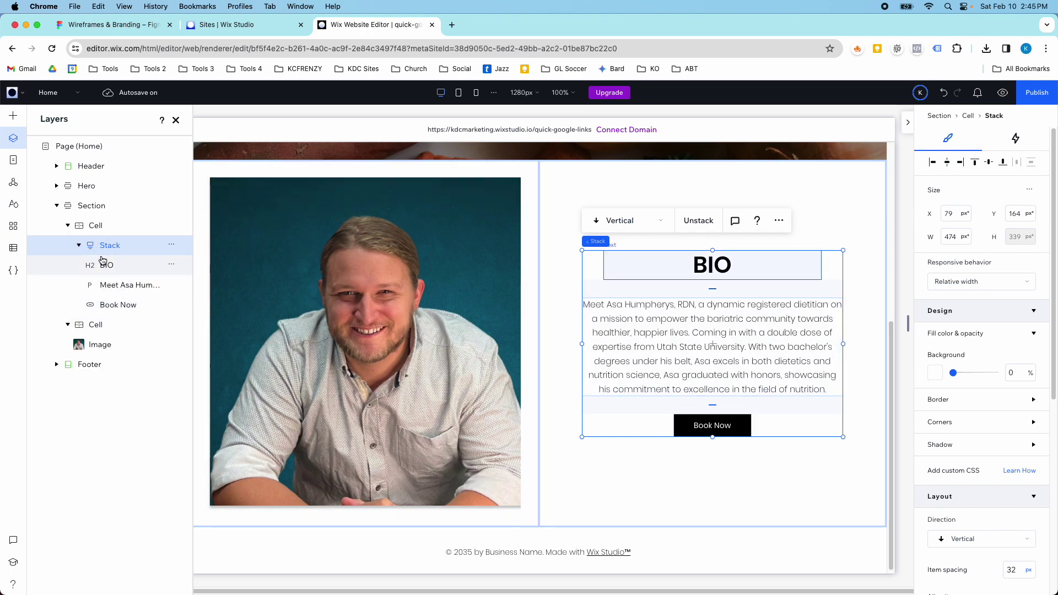
scroll(441, 309, down, 1)
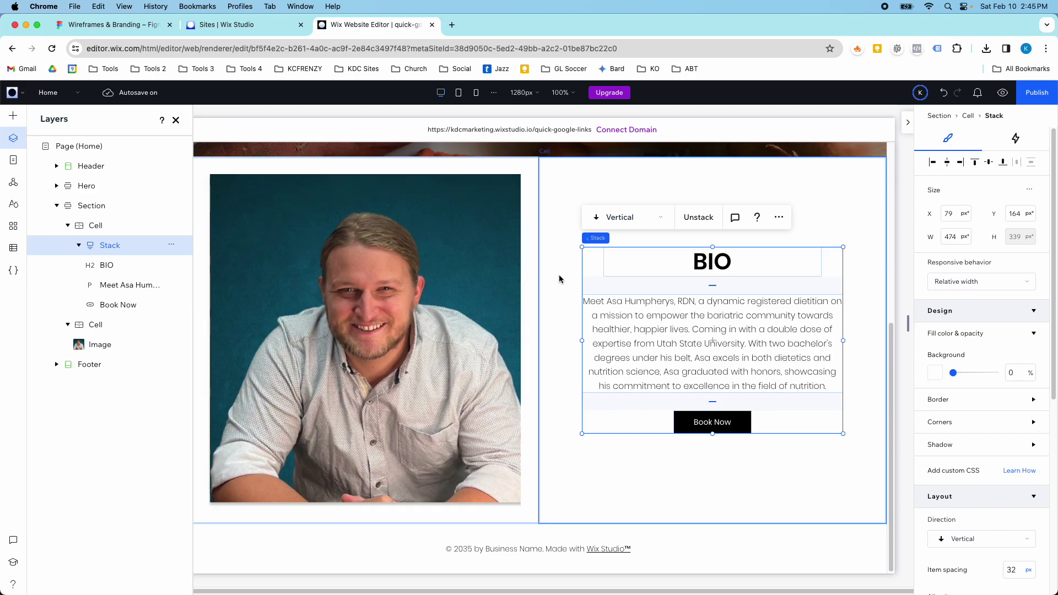
scroll(560, 279, up, 5)
scroll(568, 276, down, 3)
click(578, 297)
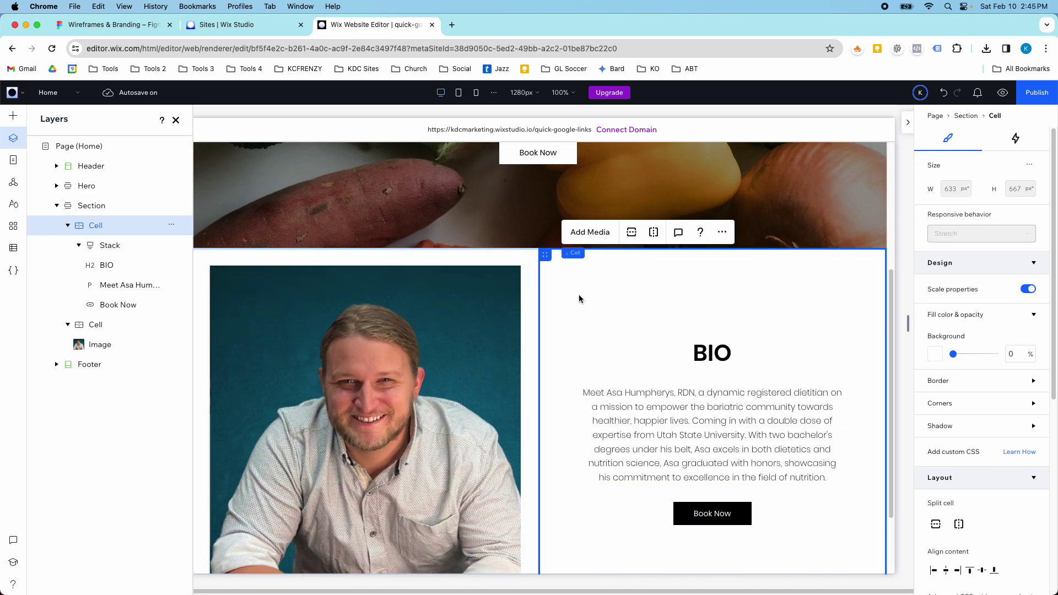
scroll(647, 312, down, 2)
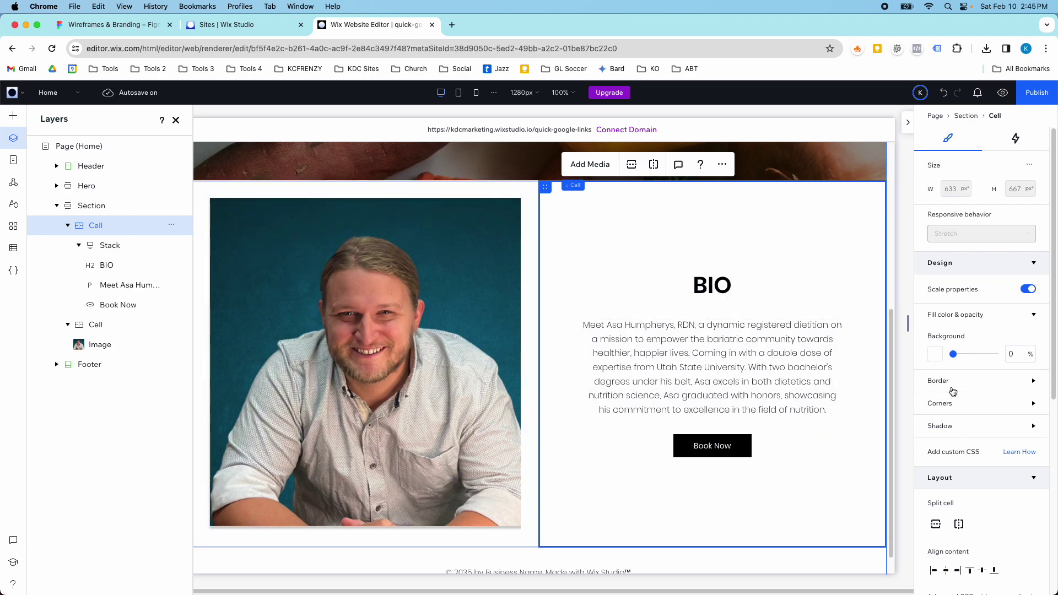
scroll(952, 391, down, 6)
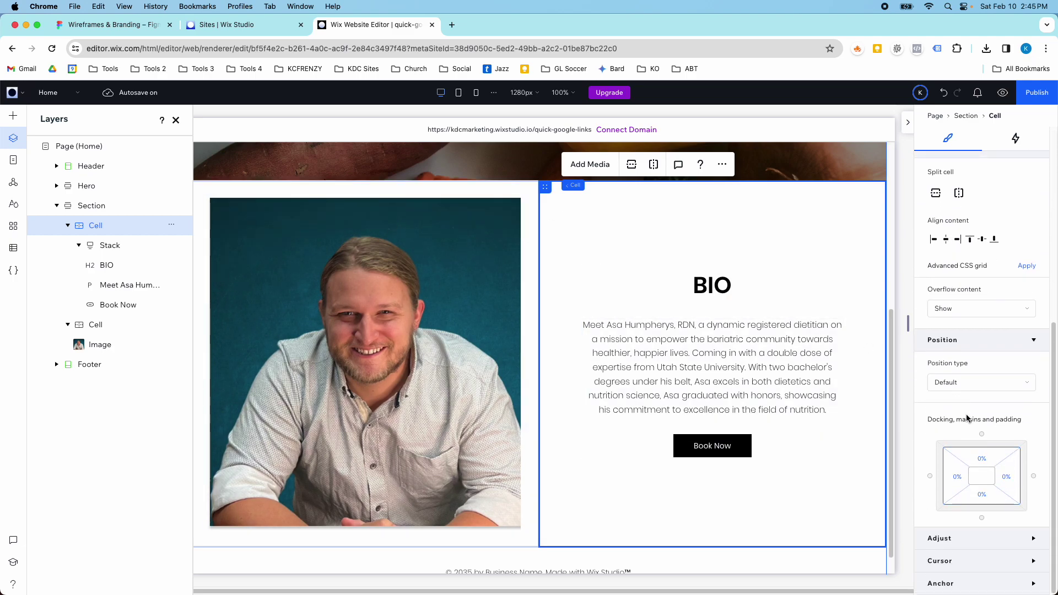
click(981, 462)
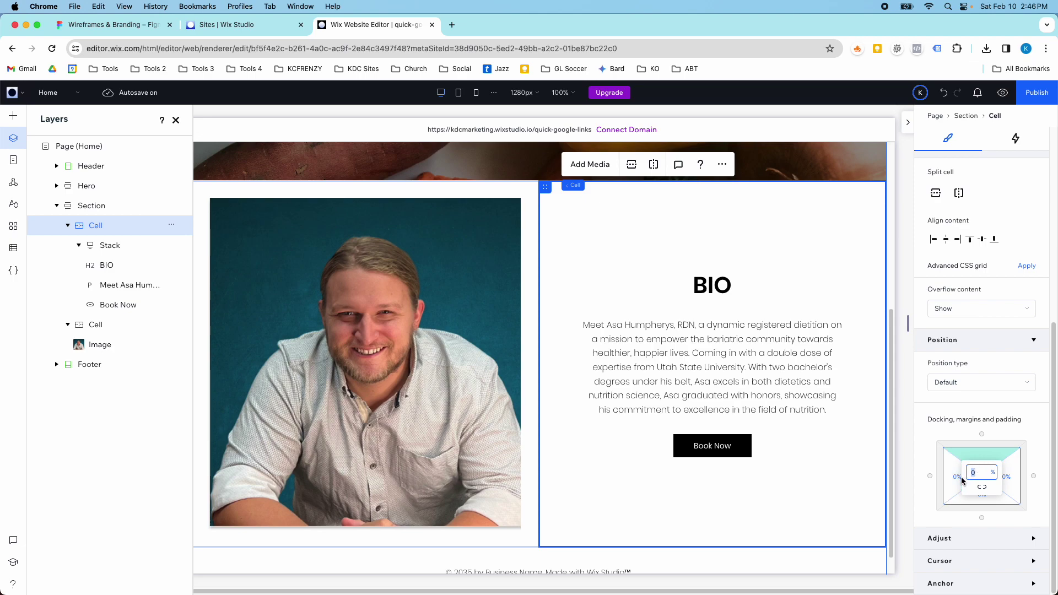
text(5)
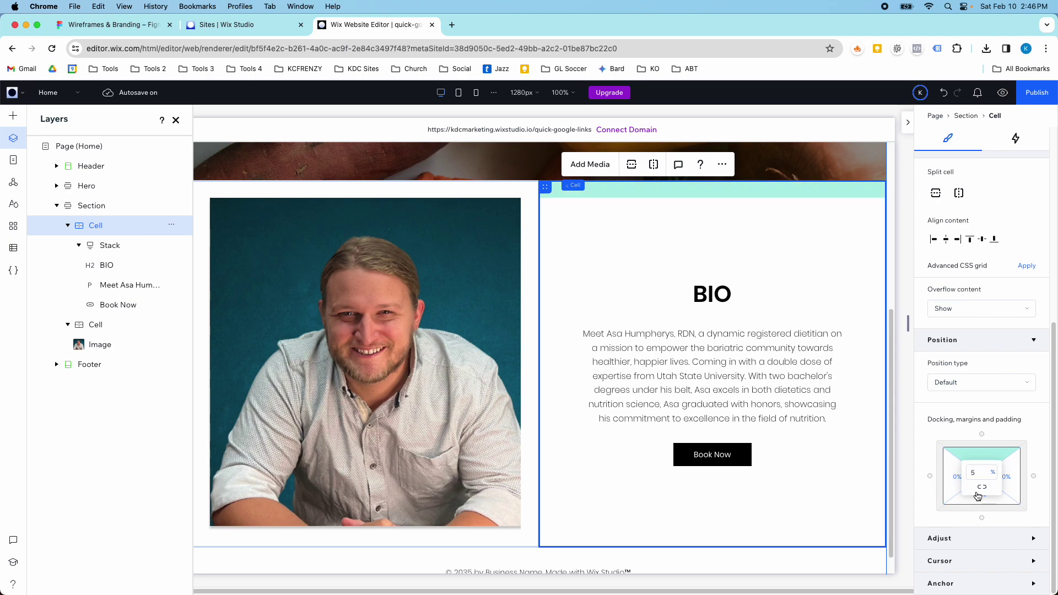
- Select the BIO stack, then the headshot cell, to compare their padding
click(768, 296)
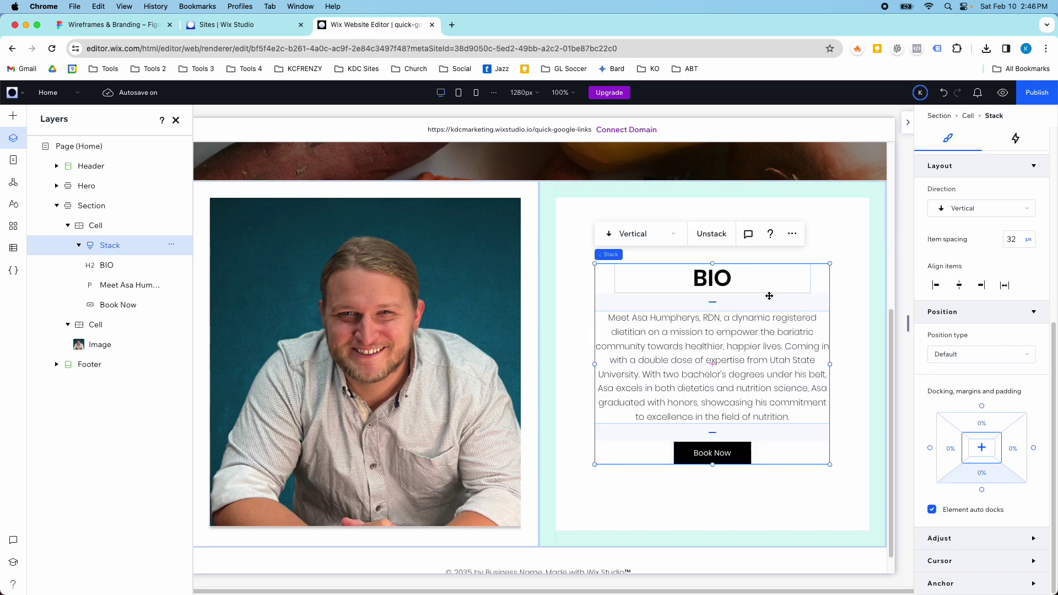
scroll(970, 276, up, 6)
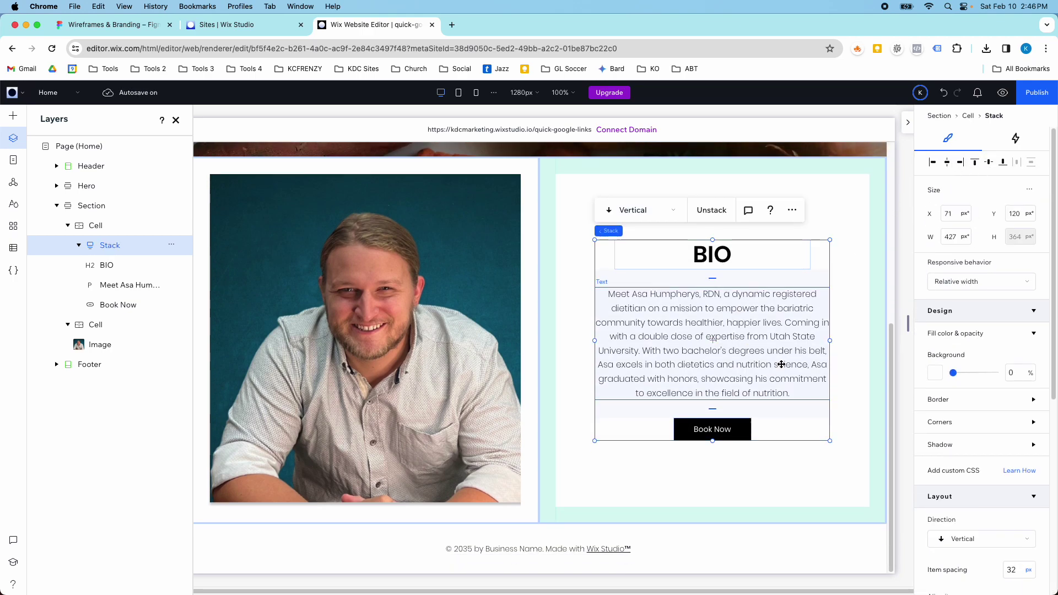
scroll(959, 386, down, 6)
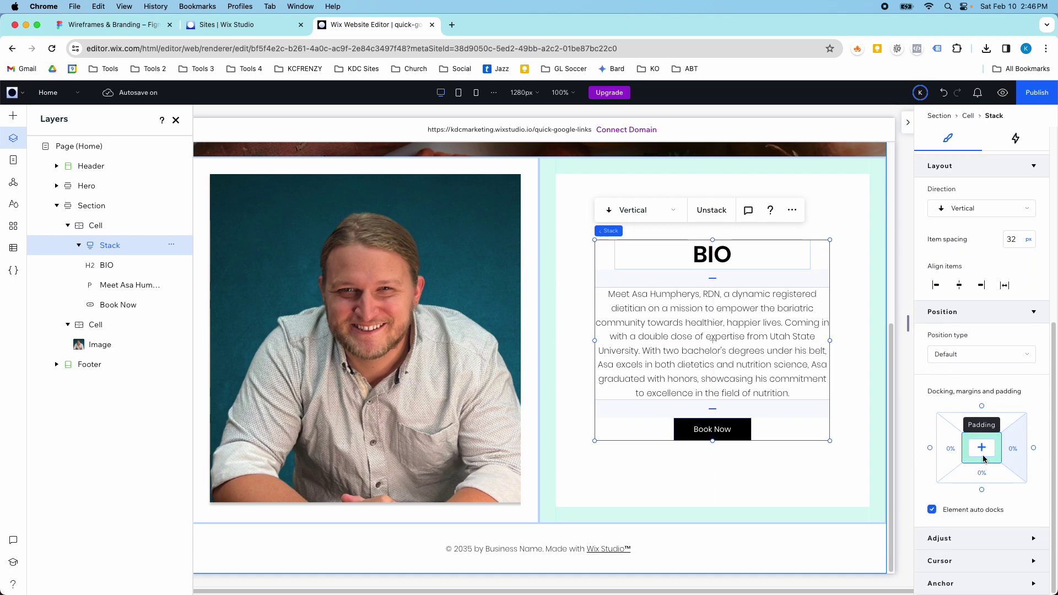
click(353, 339)
- Select the headshot and compare the Bio section against the Figma wireframe
scroll(973, 474, down, 2)
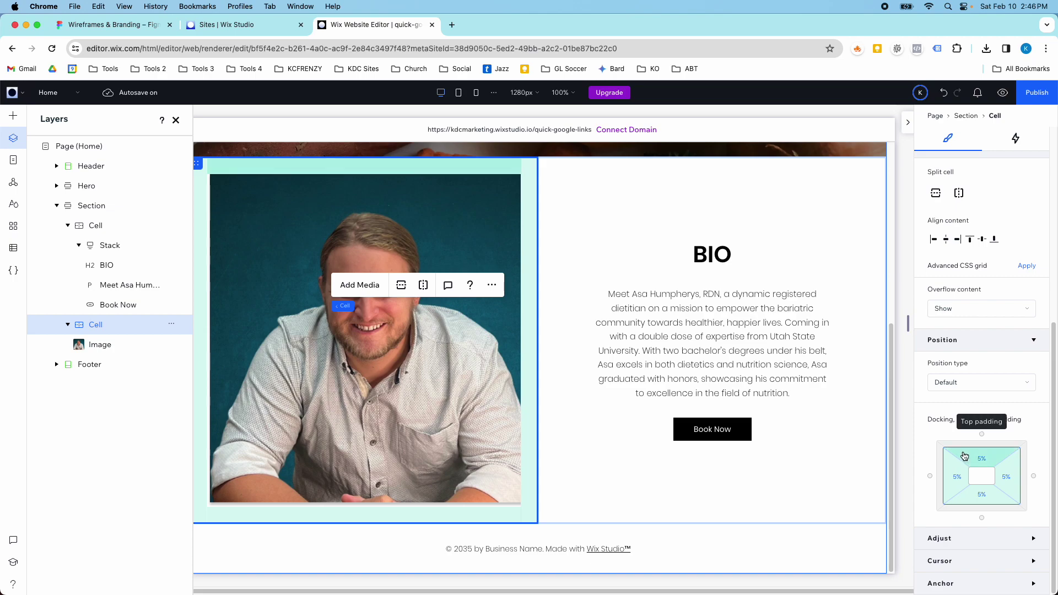
click(426, 351)
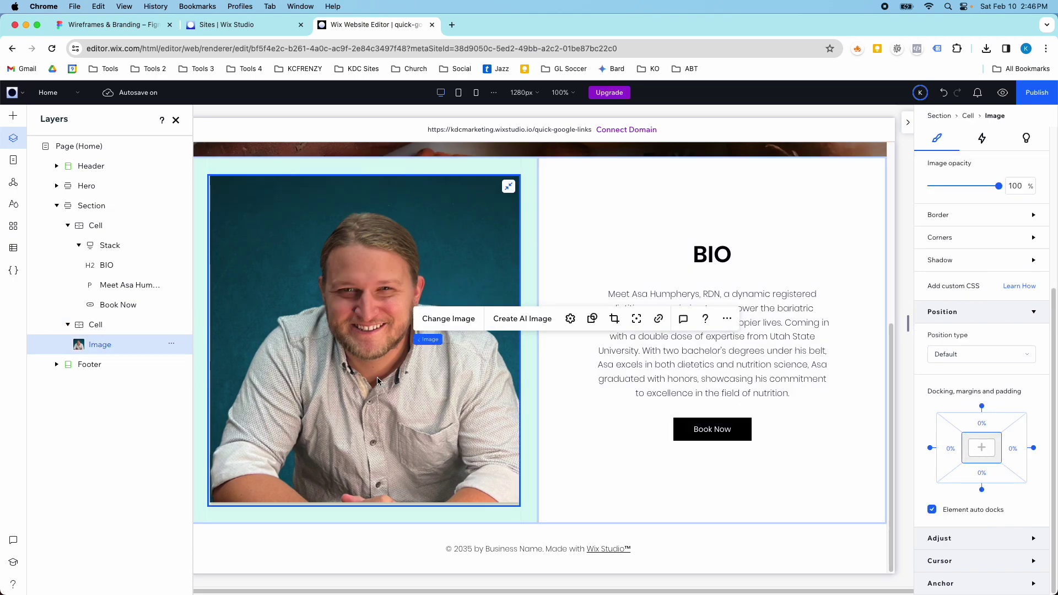
scroll(438, 364, up, 6)
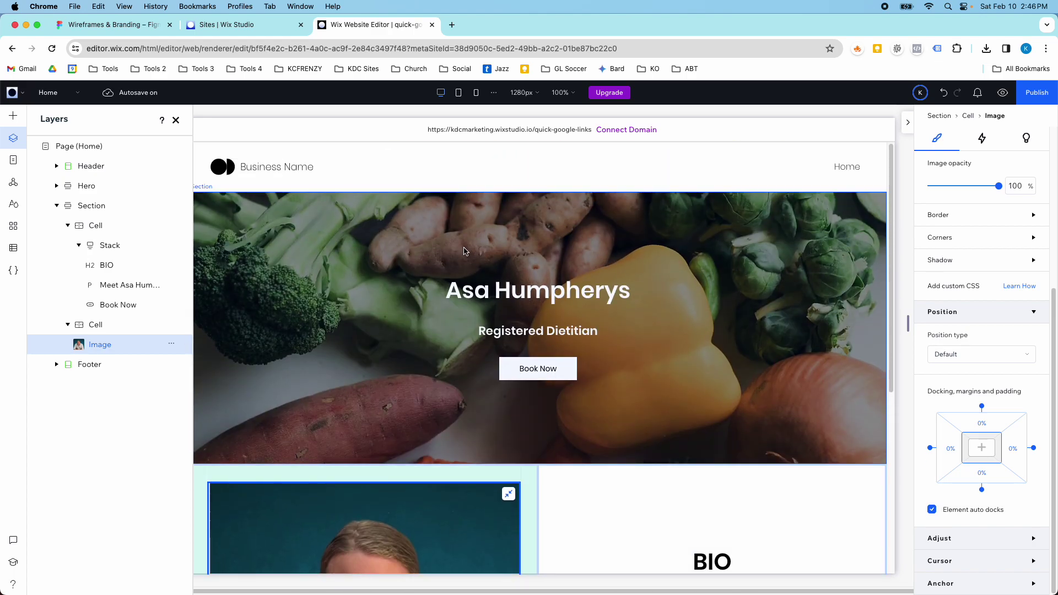
scroll(471, 276, down, 2)
scroll(485, 243, up, 2)
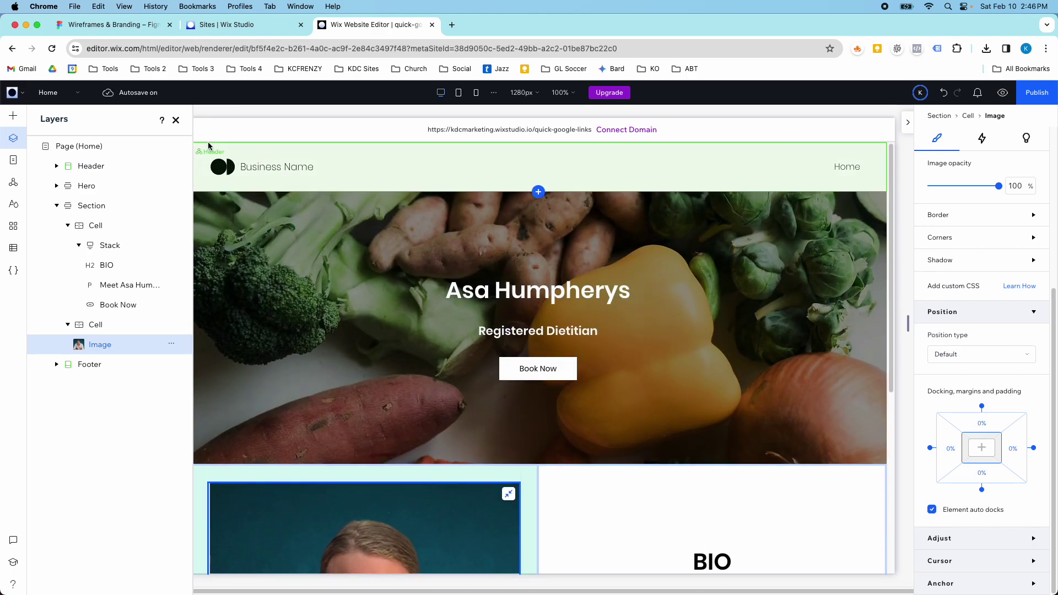
click(95, 27)
scroll(419, 245, down, 3)
scroll(425, 247, up, 4)
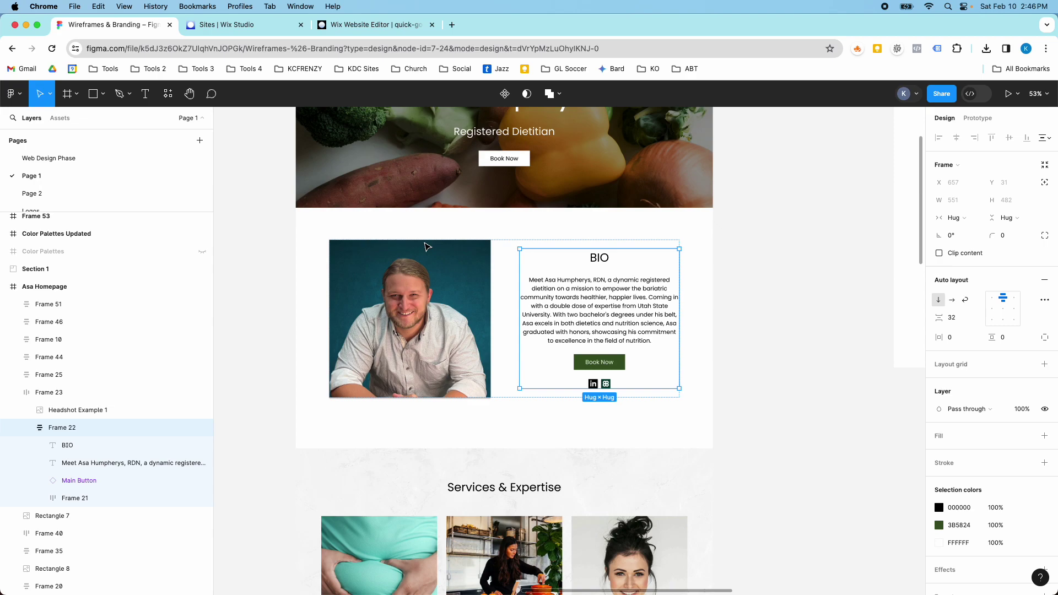
scroll(425, 246, down, 2)
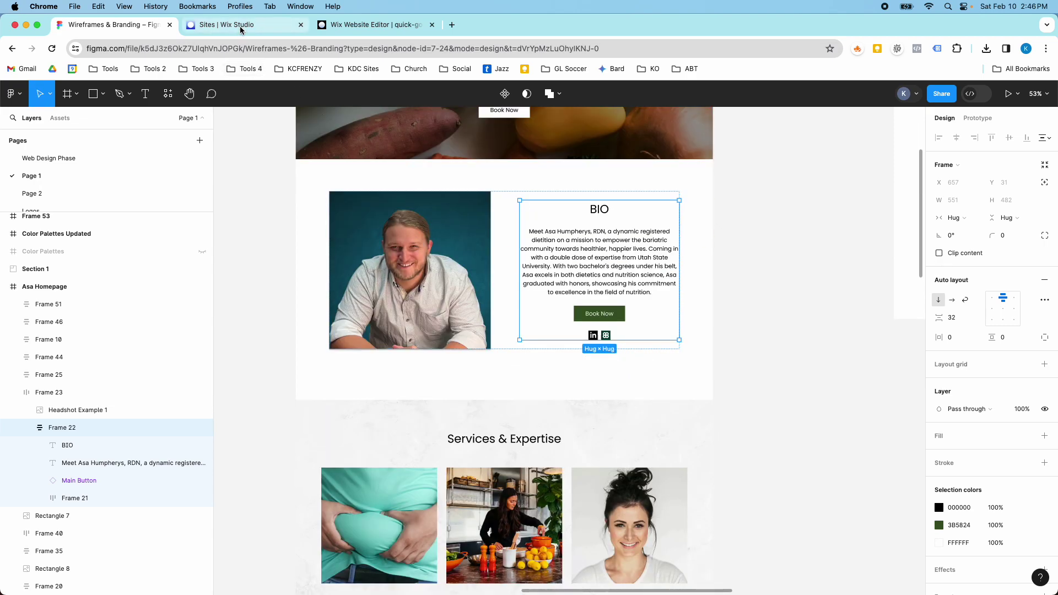
click(345, 28)
scroll(553, 210, down, 5)
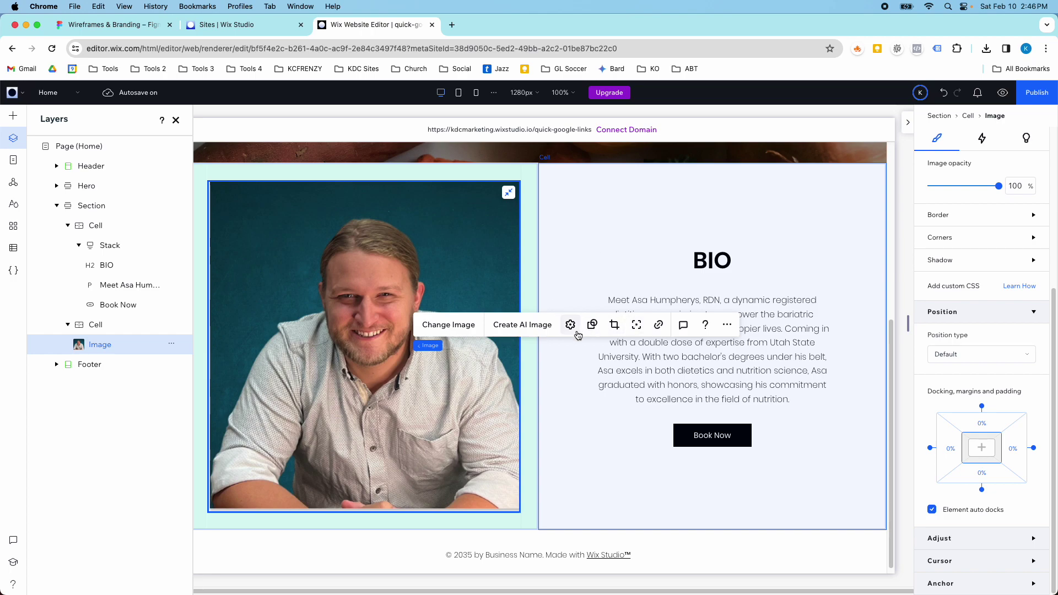
scroll(533, 234, up, 2)
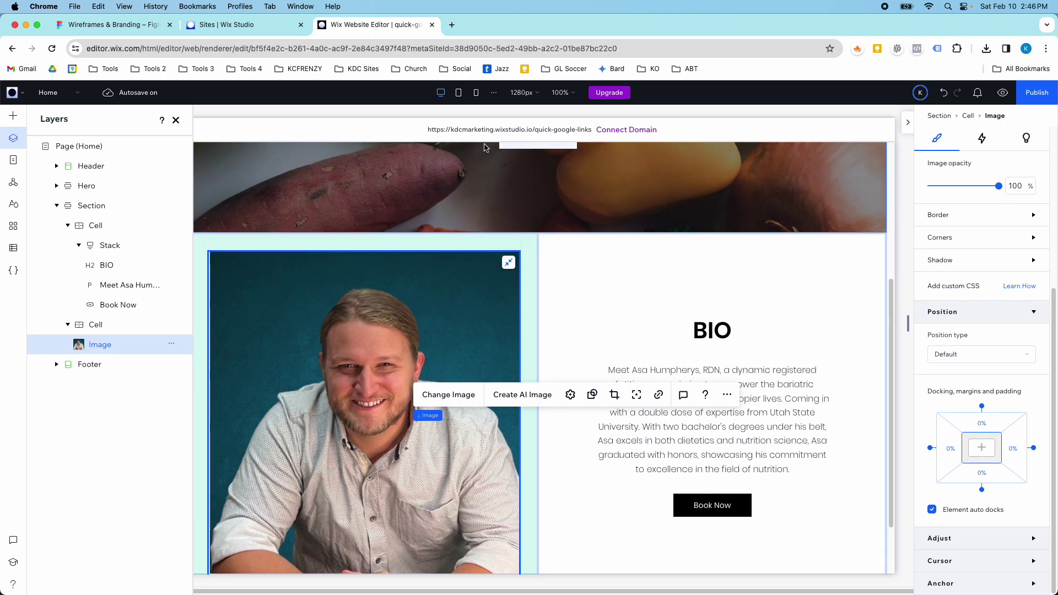
- Preview the Bio section at tablet and mobile widths, then return to desktop
click(458, 93)
click(476, 98)
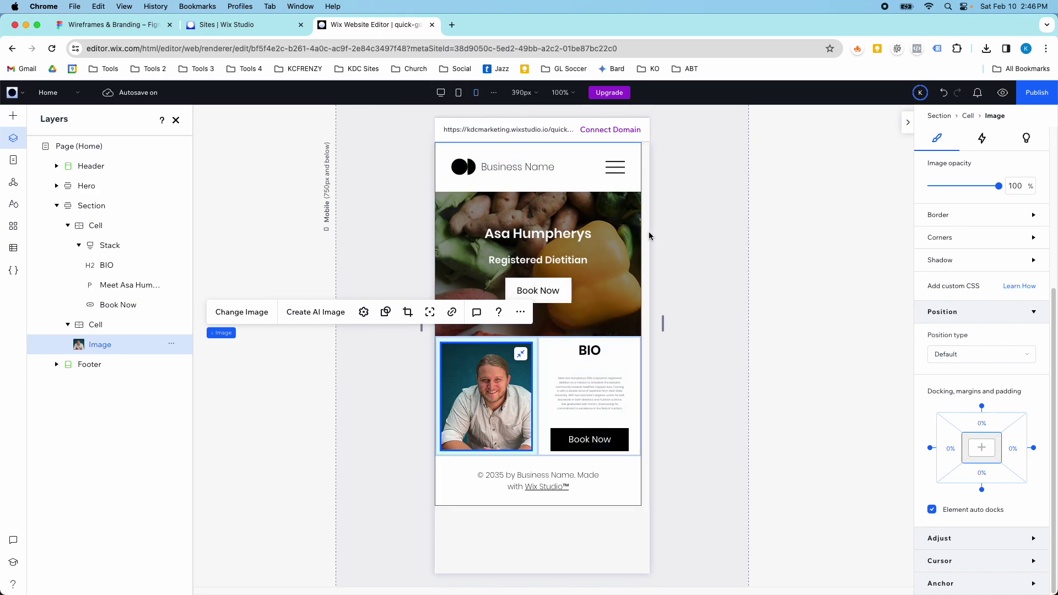
click(441, 94)
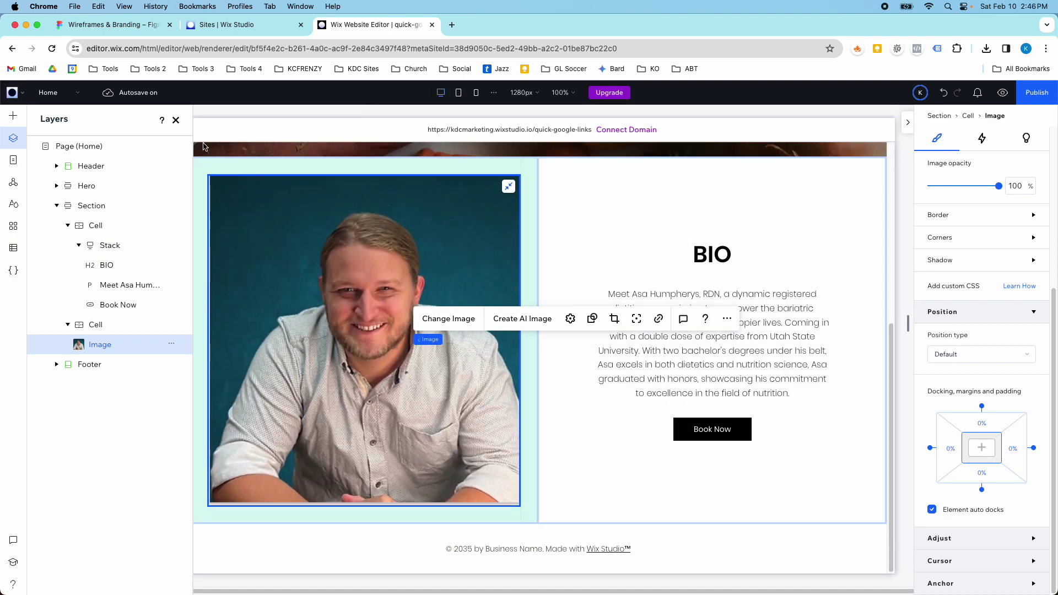
- Centre the heading, paragraph and button stack within the right cell
click(585, 258)
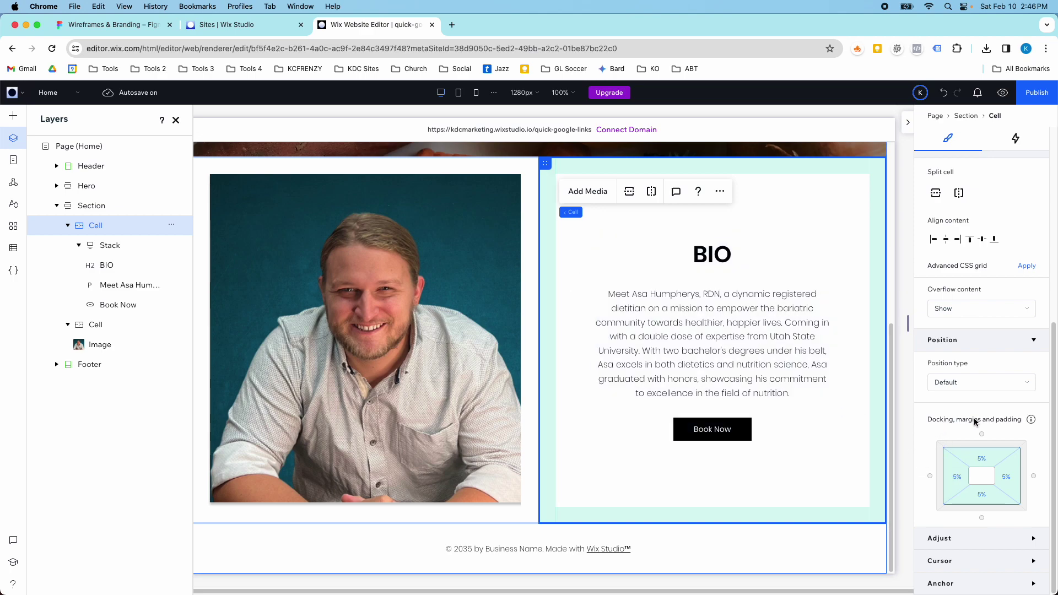
click(701, 272)
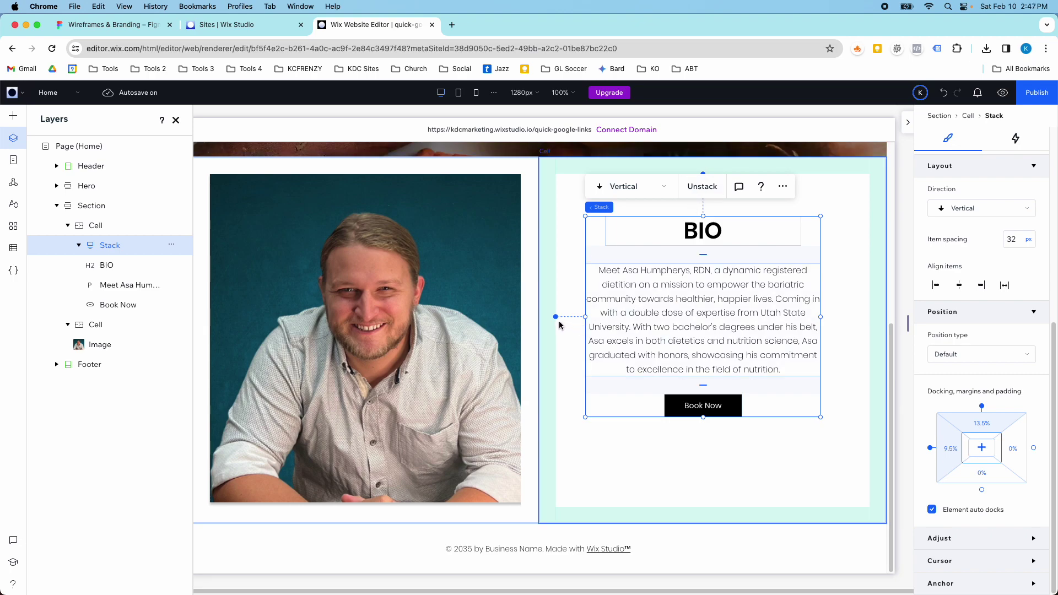
click(980, 451)
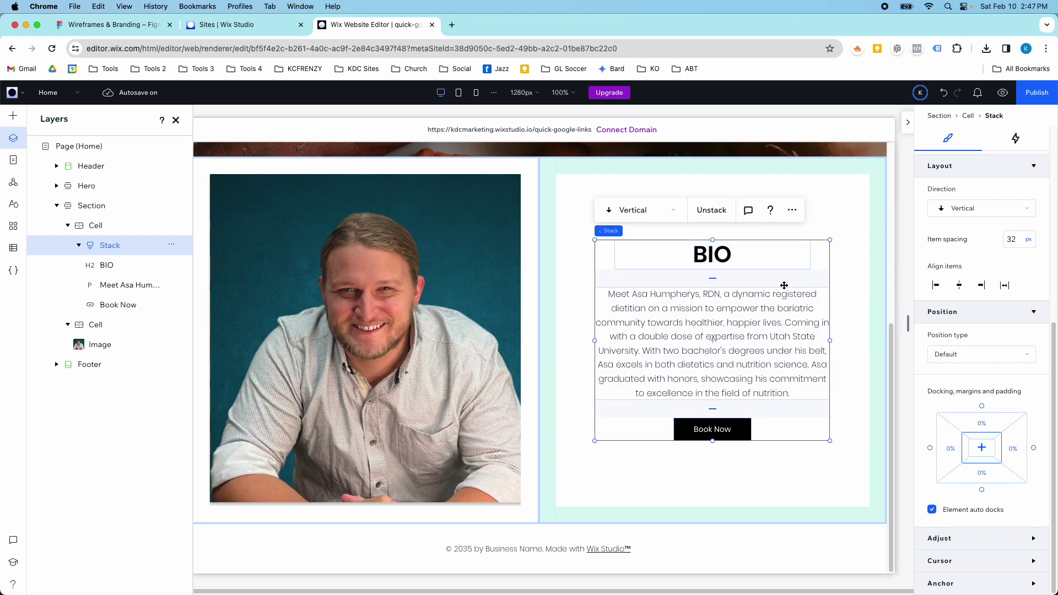
- Select the BIO heading inside the stack and review its 32 px bottom margin
click(132, 224)
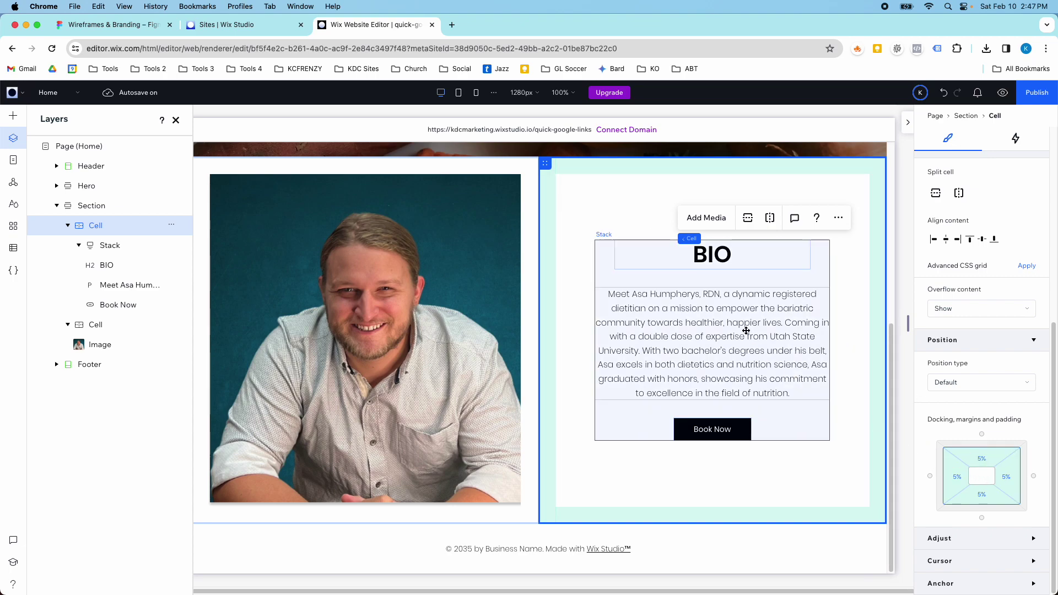
click(741, 267)
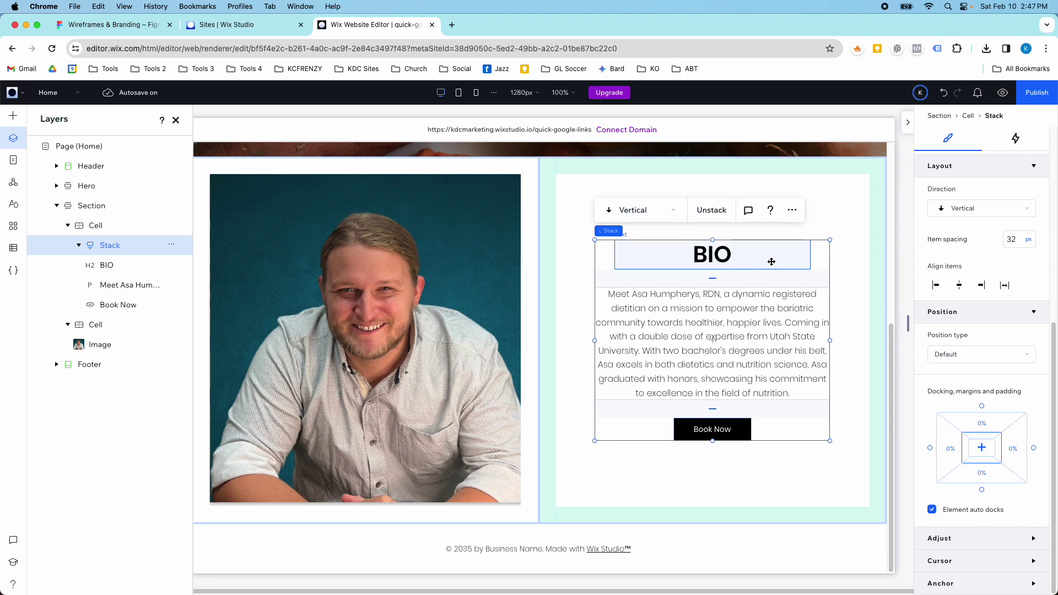
click(767, 259)
scroll(980, 404, down, 3)
scroll(981, 404, down, 5)
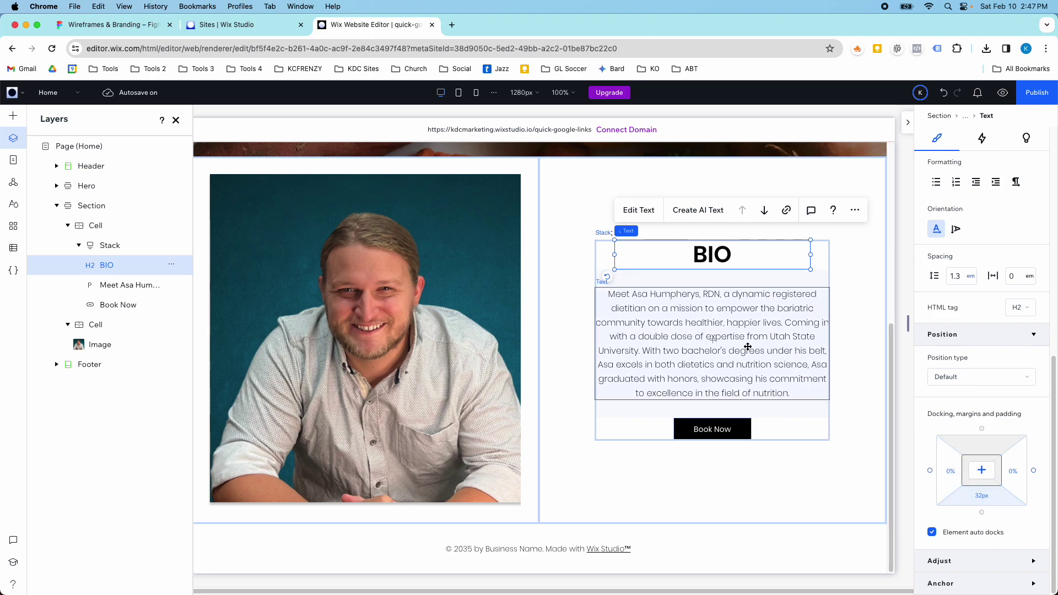
scroll(864, 405, up, 3)
scroll(864, 404, down, 3)
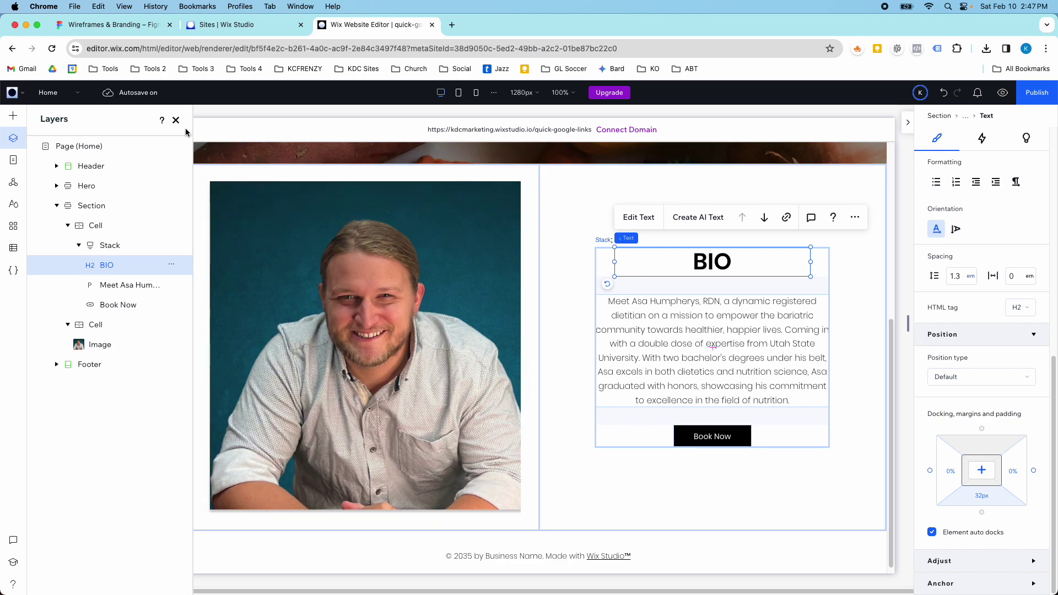
- Select the Bio section and generate an AI responsive design for it
click(92, 209)
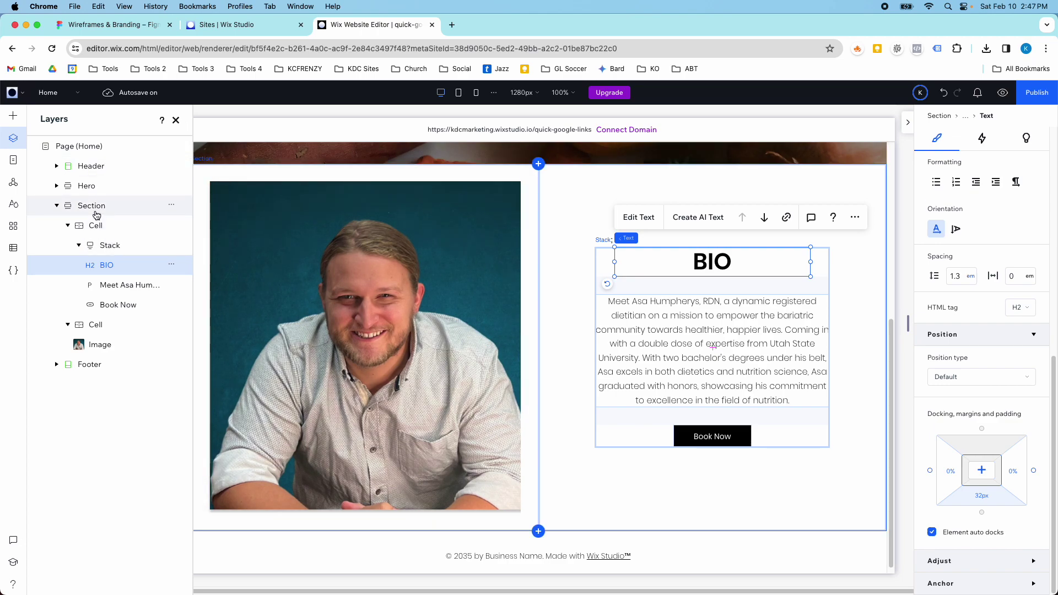
click(175, 120)
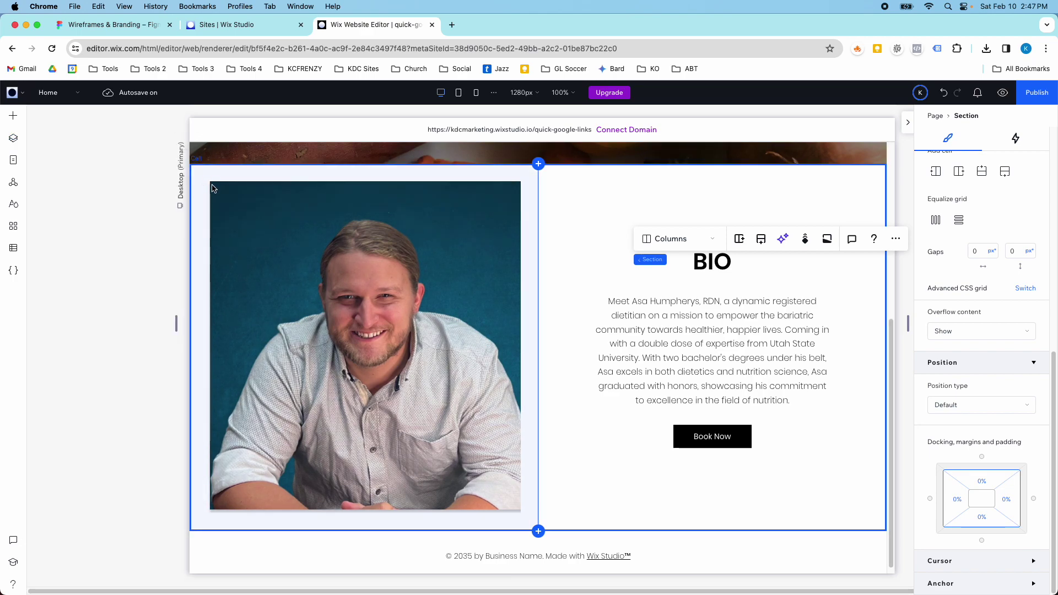
click(784, 239)
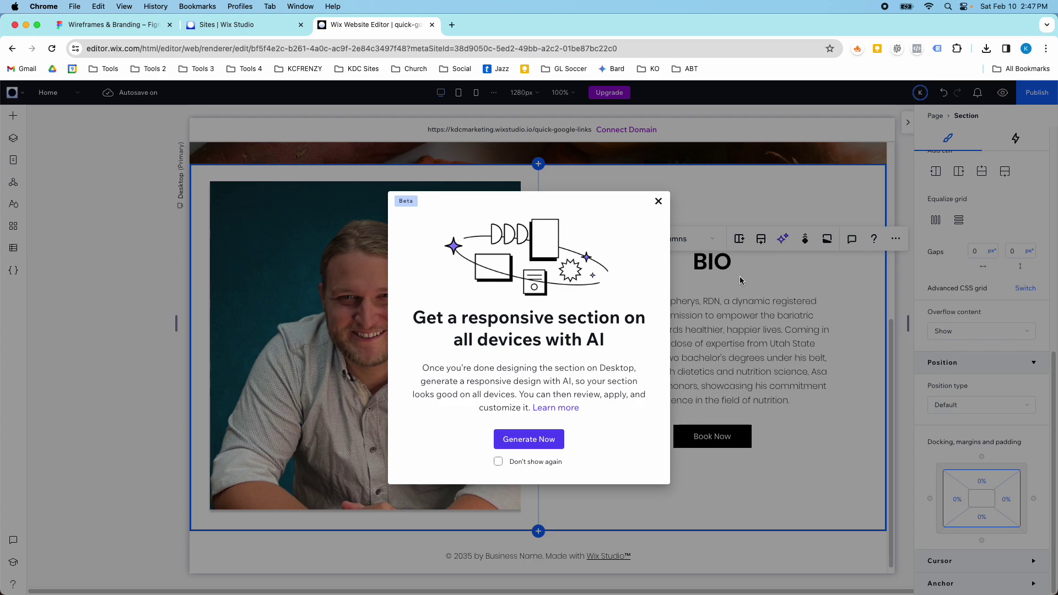
click(528, 439)
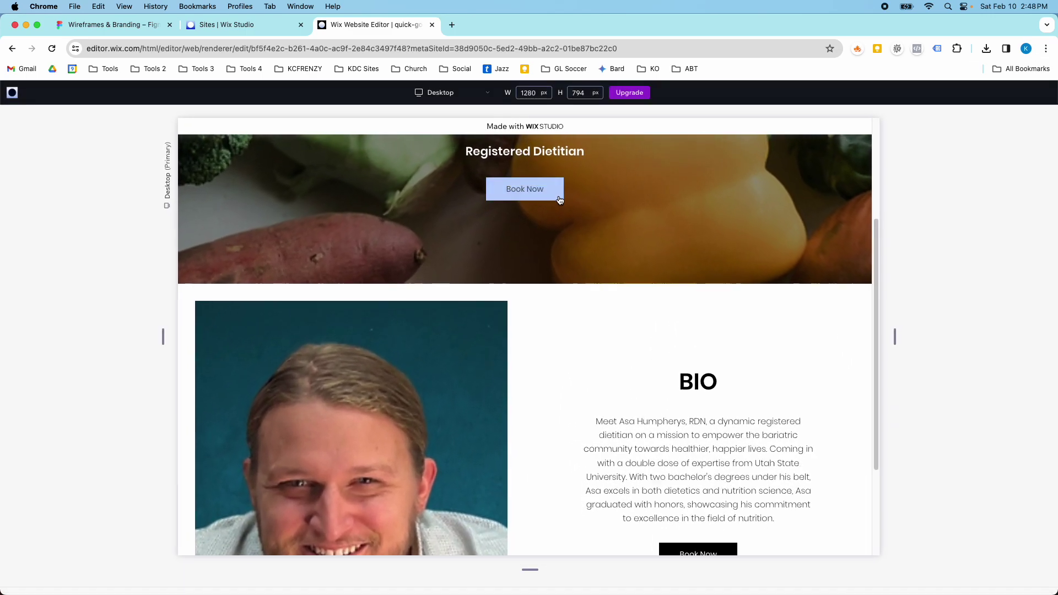
- Preview the generated design at tablet and mobile widths, then apply it
click(466, 93)
click(459, 160)
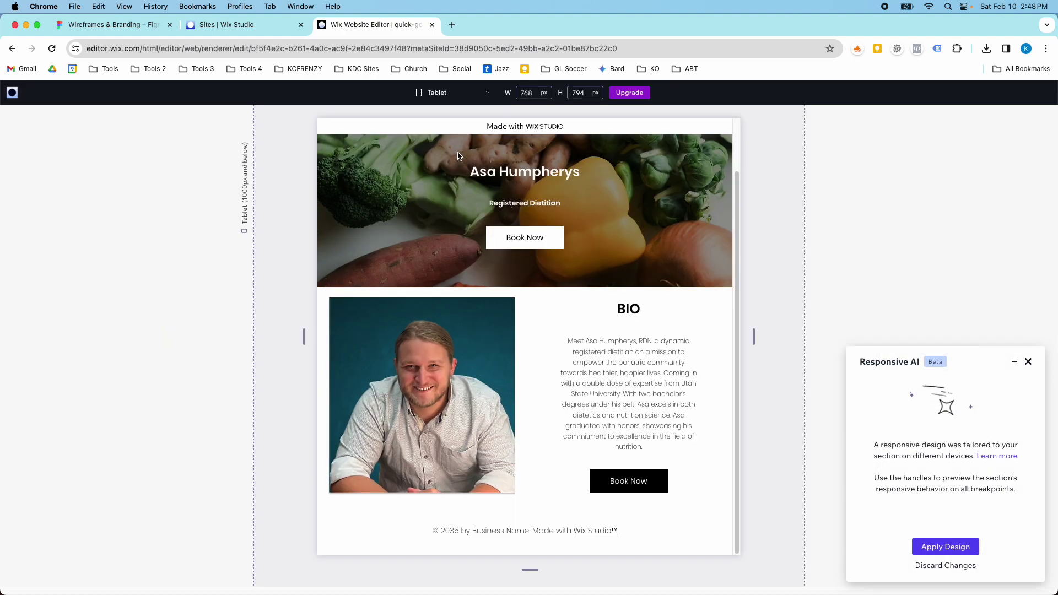
click(451, 96)
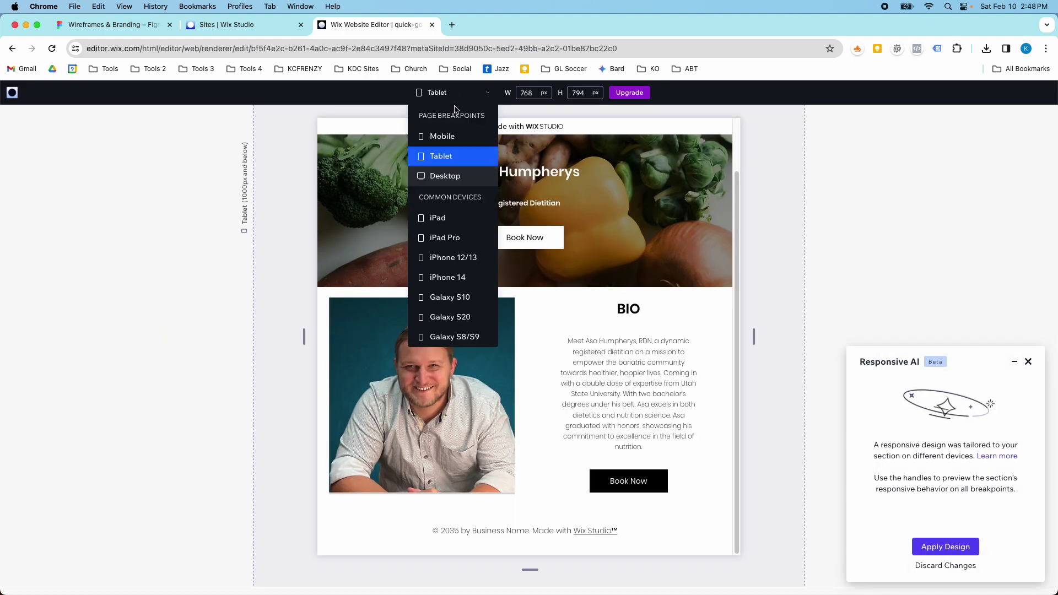
click(452, 134)
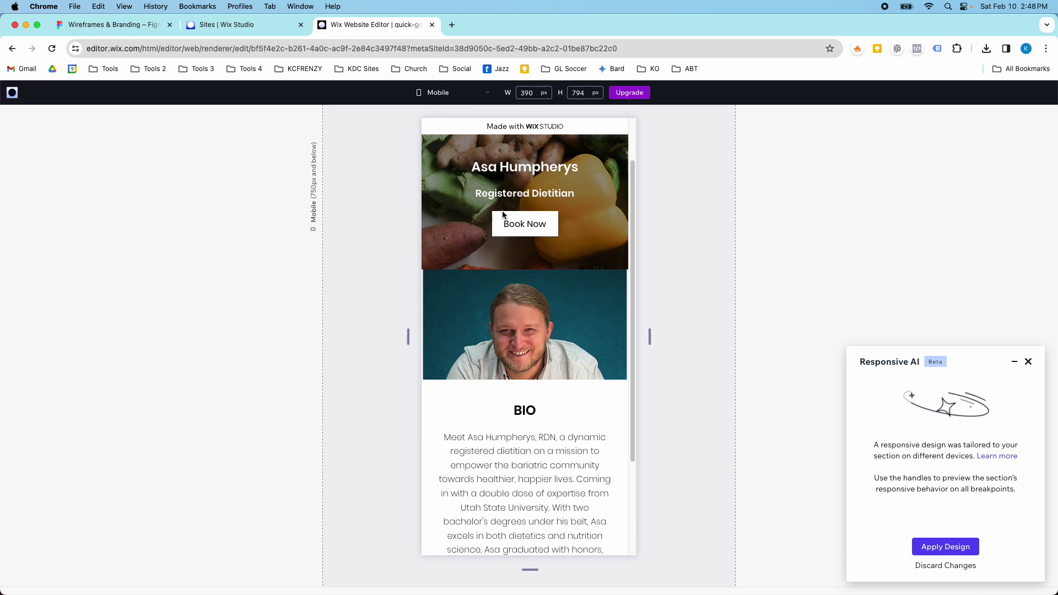
scroll(551, 287, down, 5)
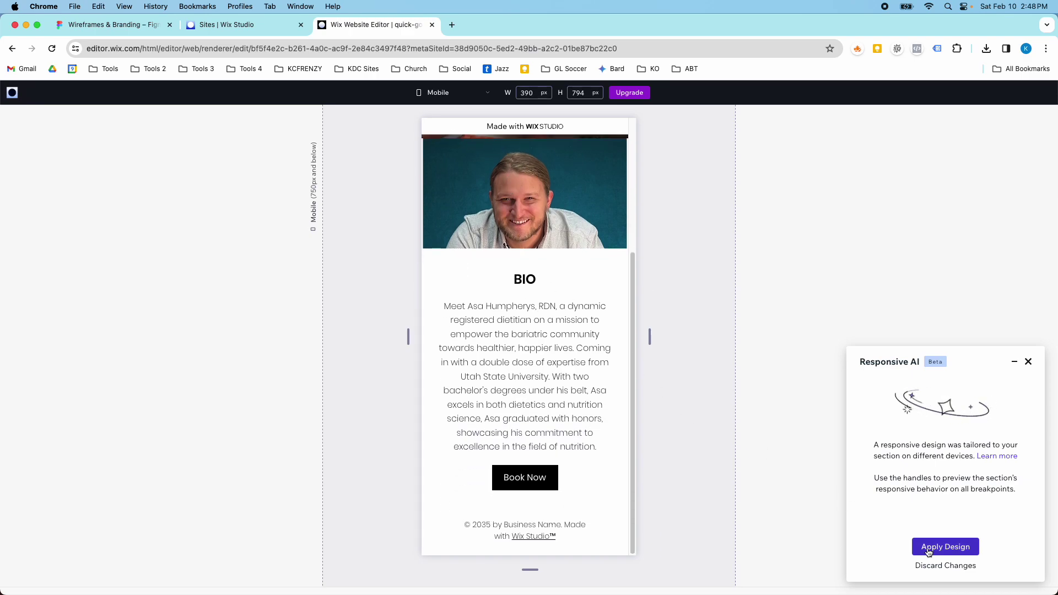
click(945, 546)
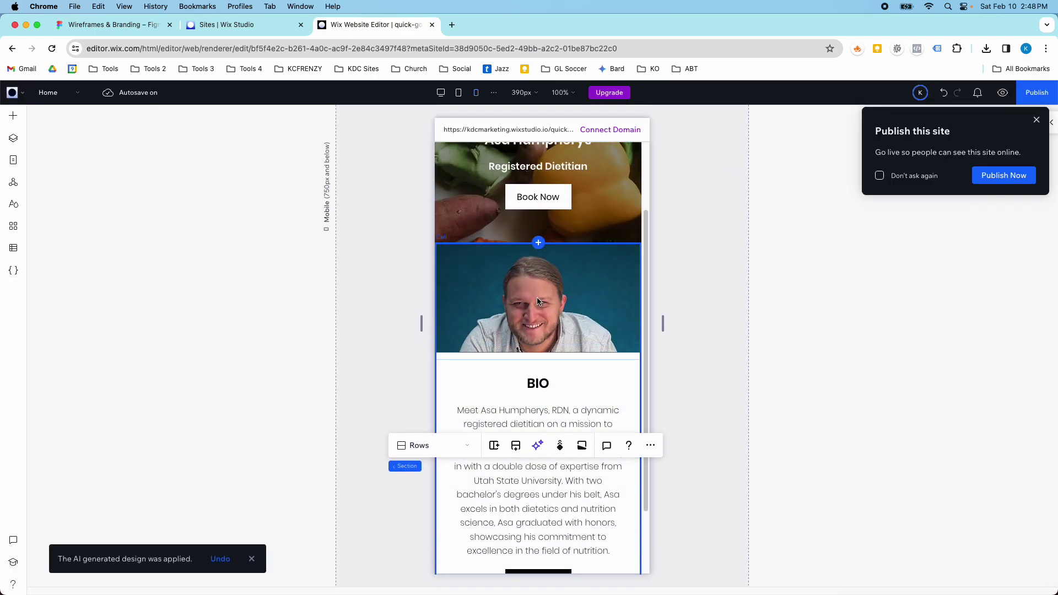
- On mobile, drag the photo cell onto the bio text cell so the headshot follows Book Now
scroll(553, 332, down, 1)
click(628, 363)
scroll(626, 331, down, 2)
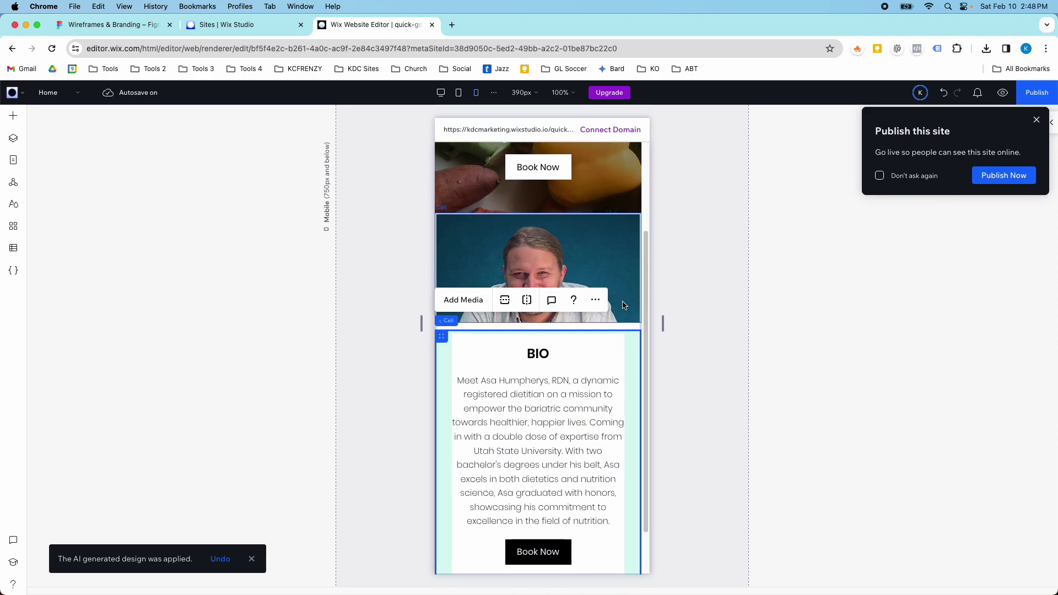
click(626, 307)
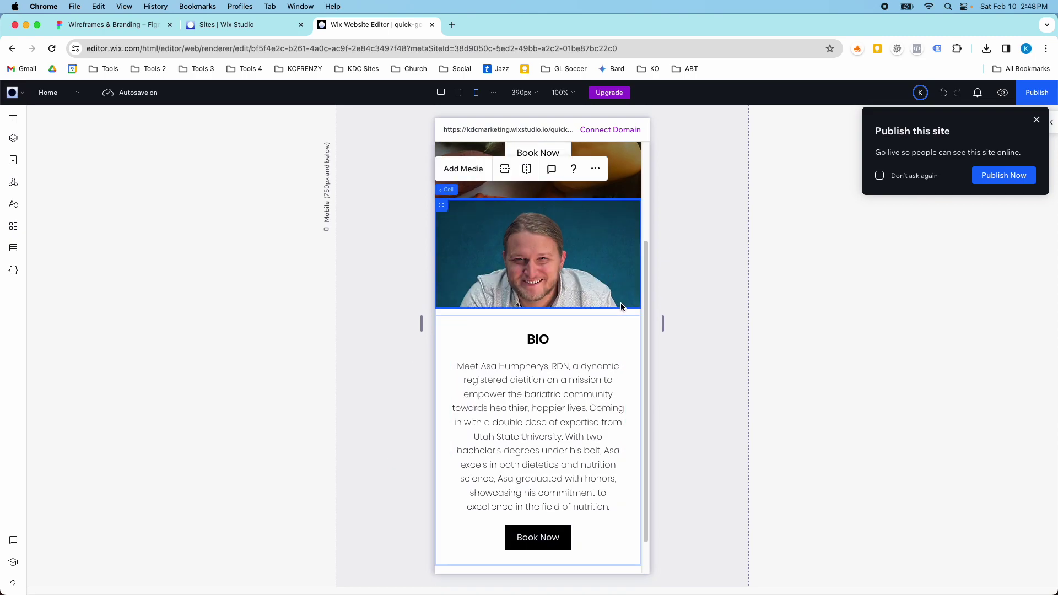
scroll(621, 307, down, 1)
scroll(623, 328, down, 2)
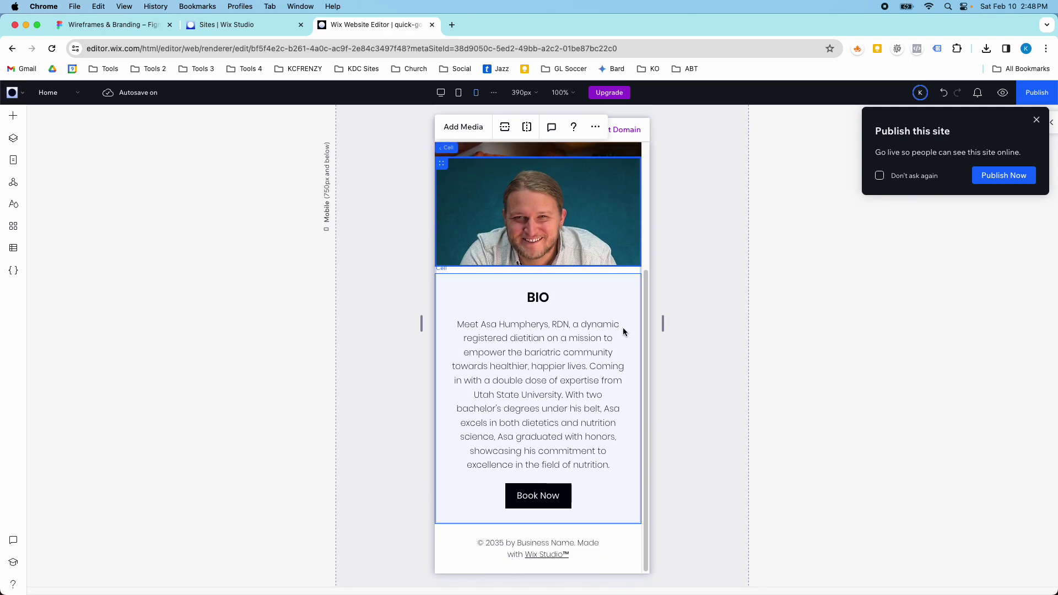
click(623, 328)
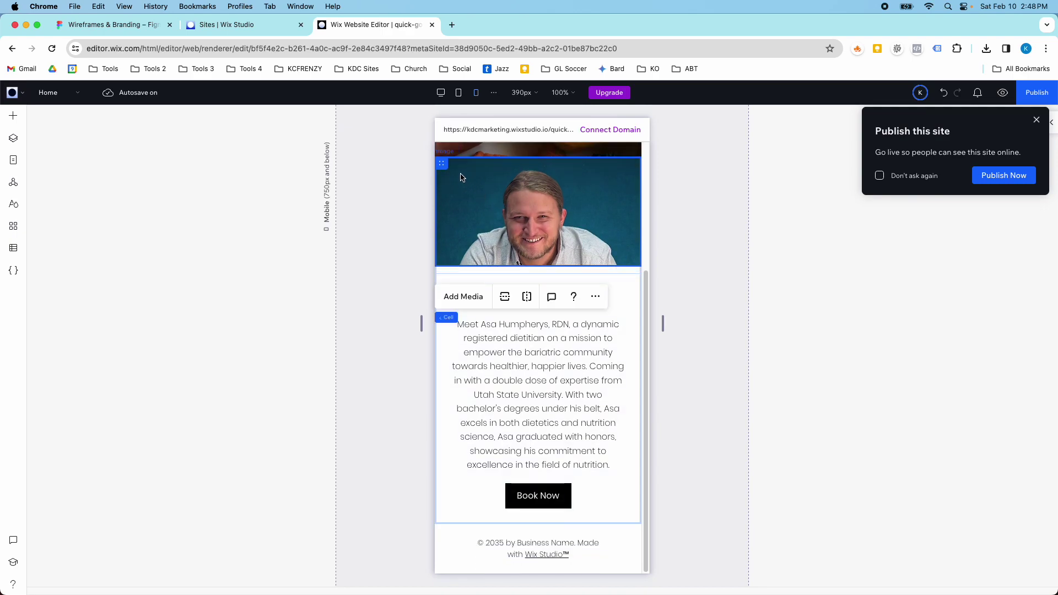
drag(442, 164, 450, 369)
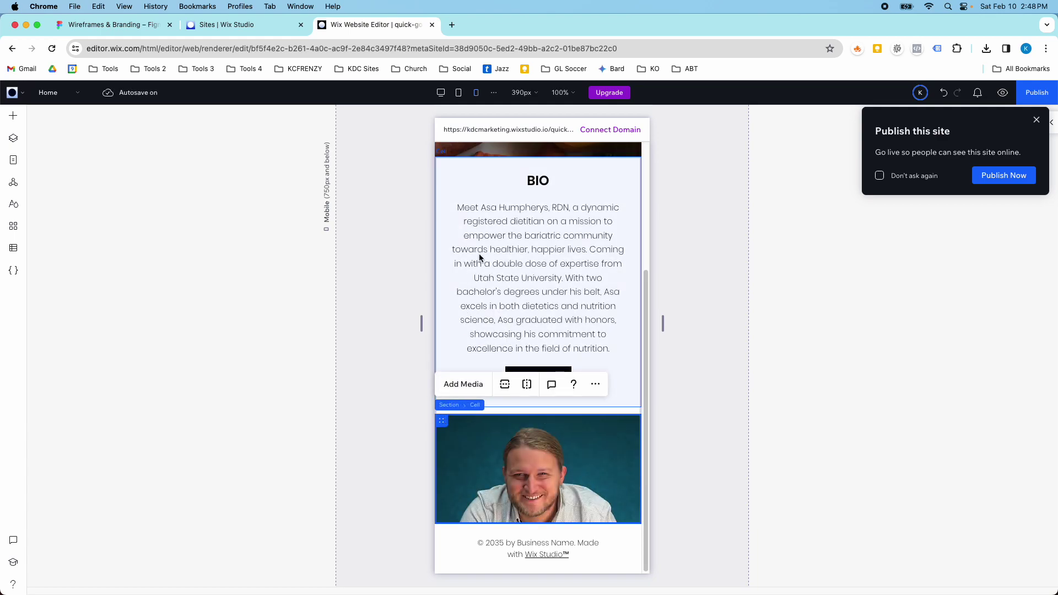
scroll(491, 276, up, 2)
scroll(492, 276, down, 2)
scroll(496, 281, up, 4)
scroll(595, 276, down, 4)
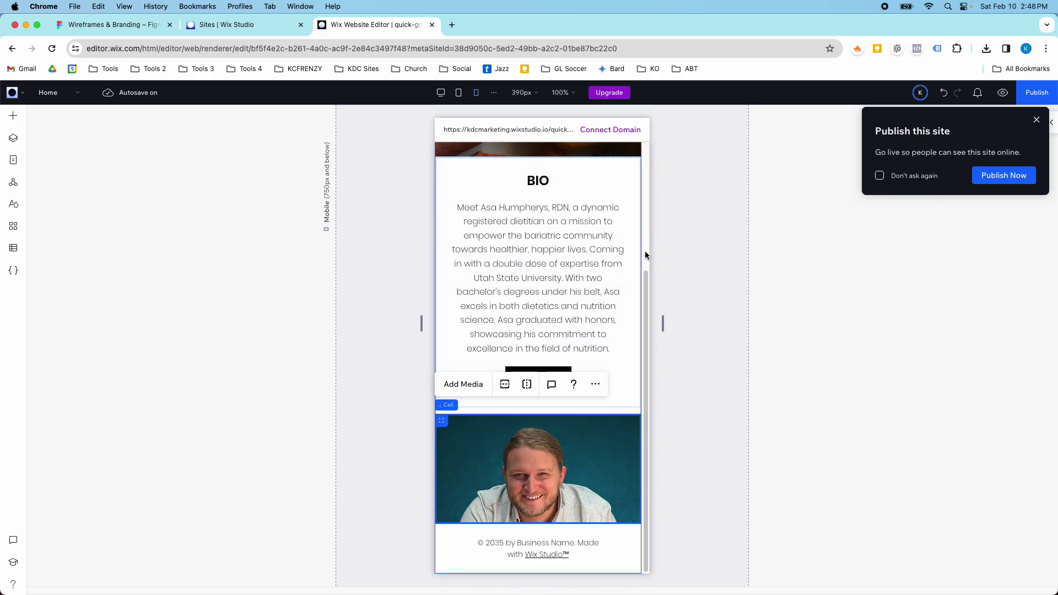
- Dismiss the publish prompt and select the Bio section in Layers at the mobile breakpoint
click(1035, 121)
click(1050, 126)
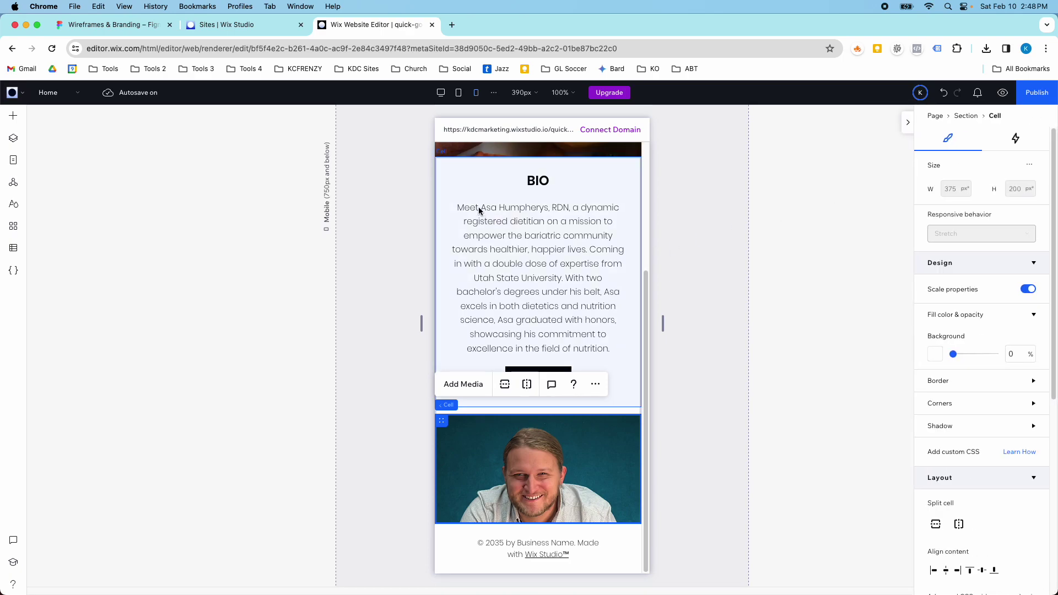
click(469, 178)
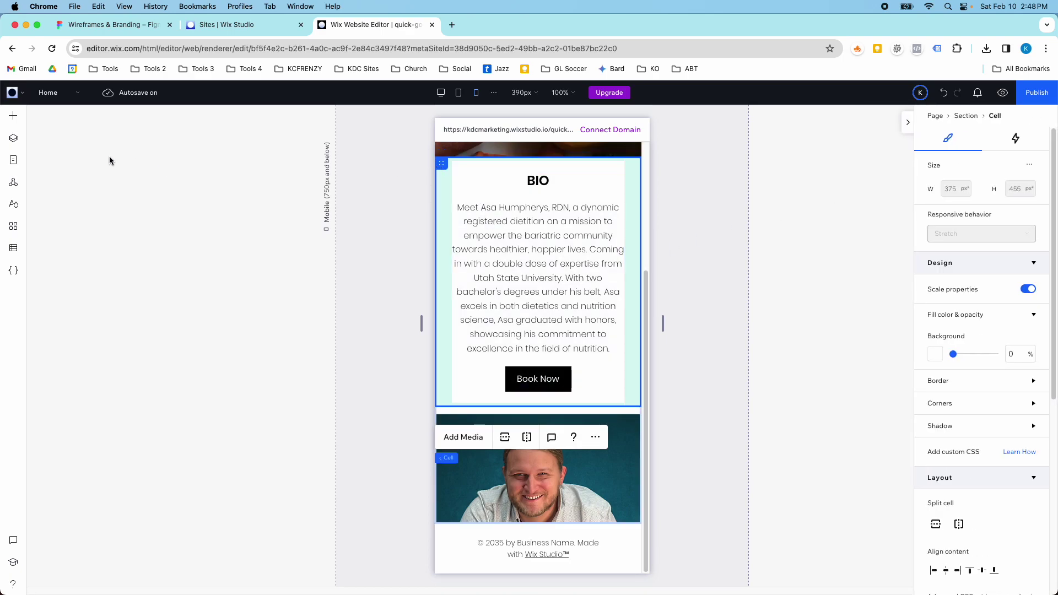
click(11, 139)
click(98, 211)
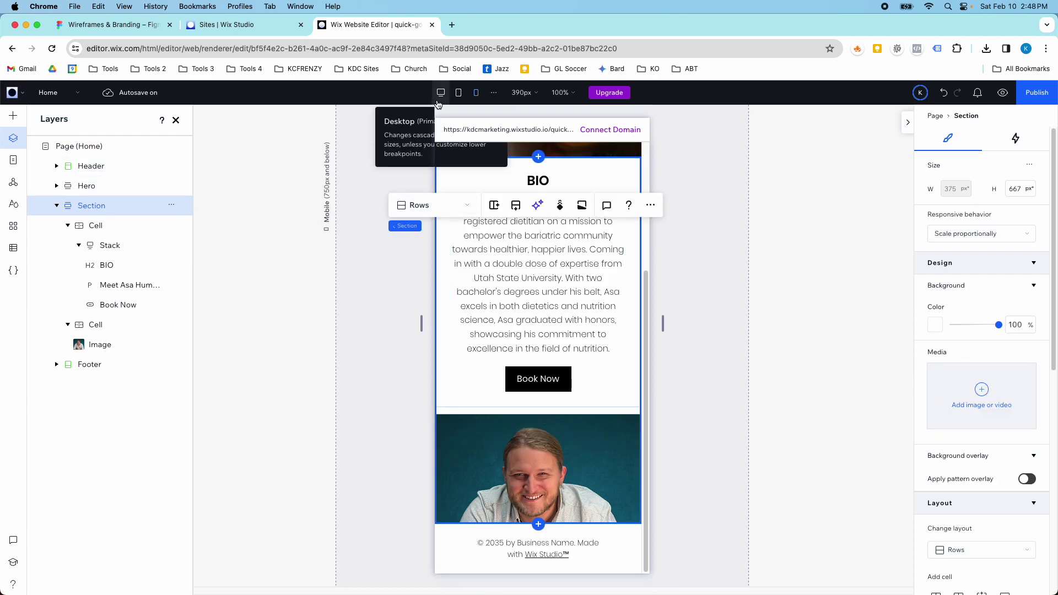
click(440, 92)
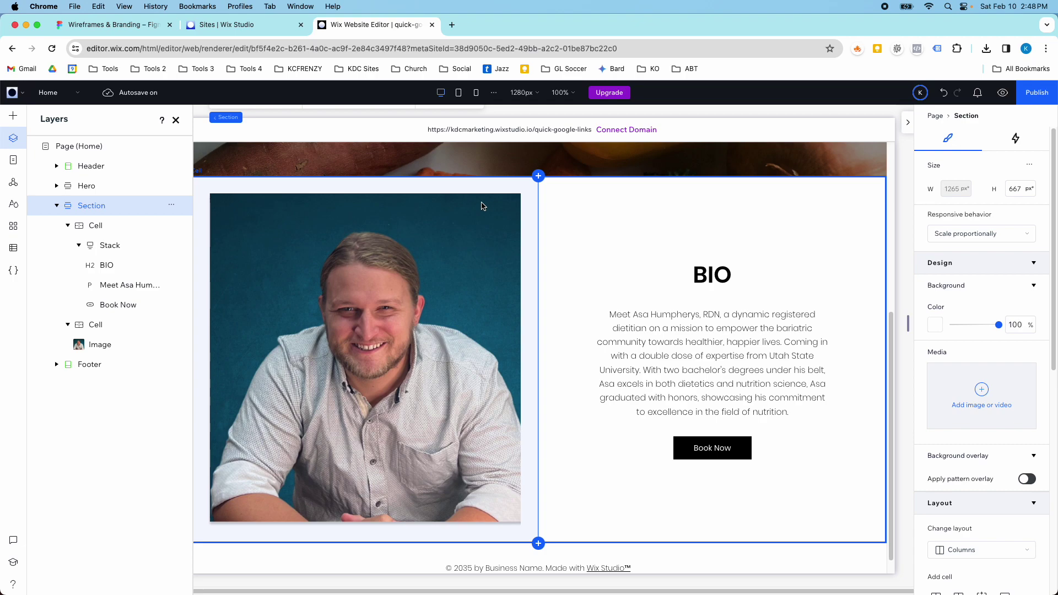
click(145, 225)
click(144, 211)
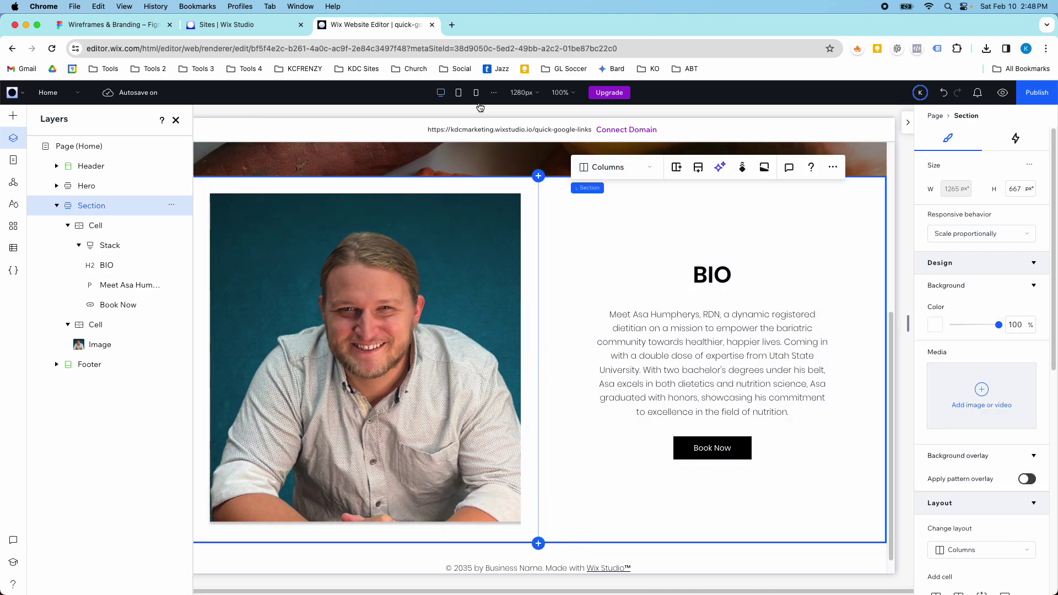
click(477, 92)
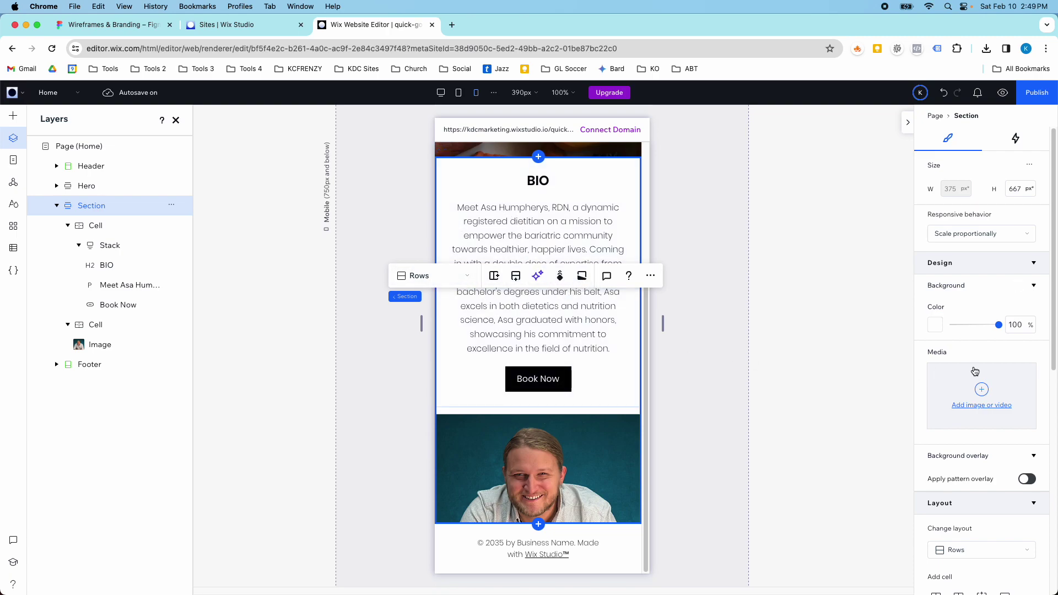
- Set the section's vertical row gap to 40 px, then change it to 12 px
scroll(974, 370, down, 4)
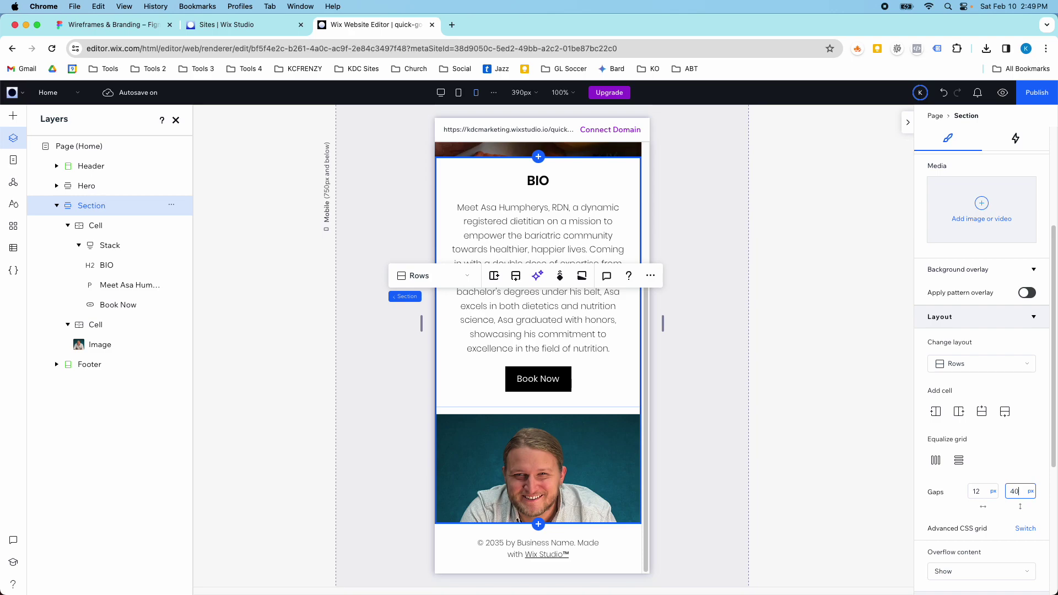
key(Return)
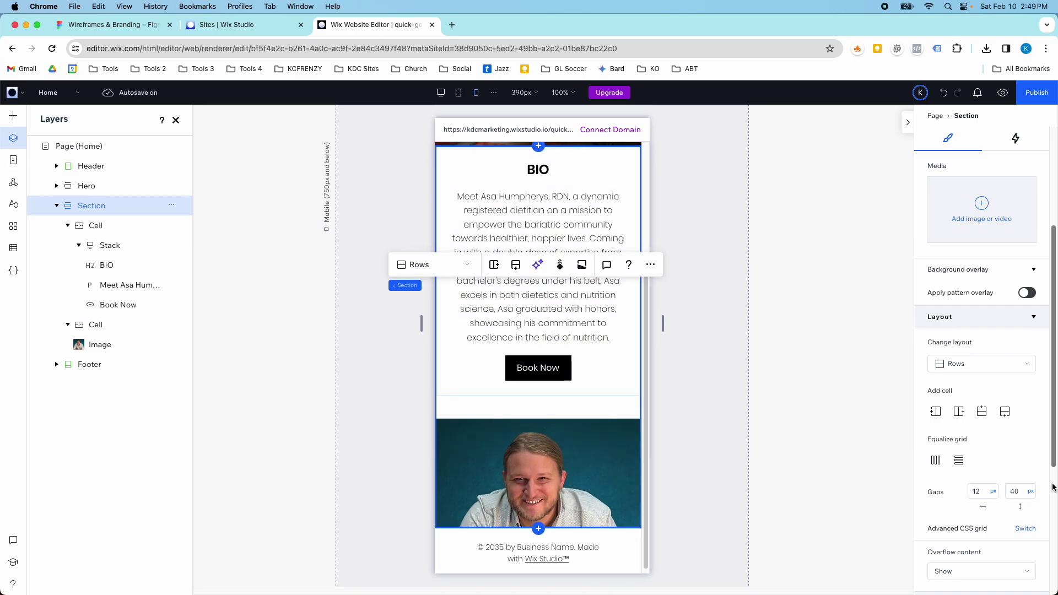
click(1015, 493)
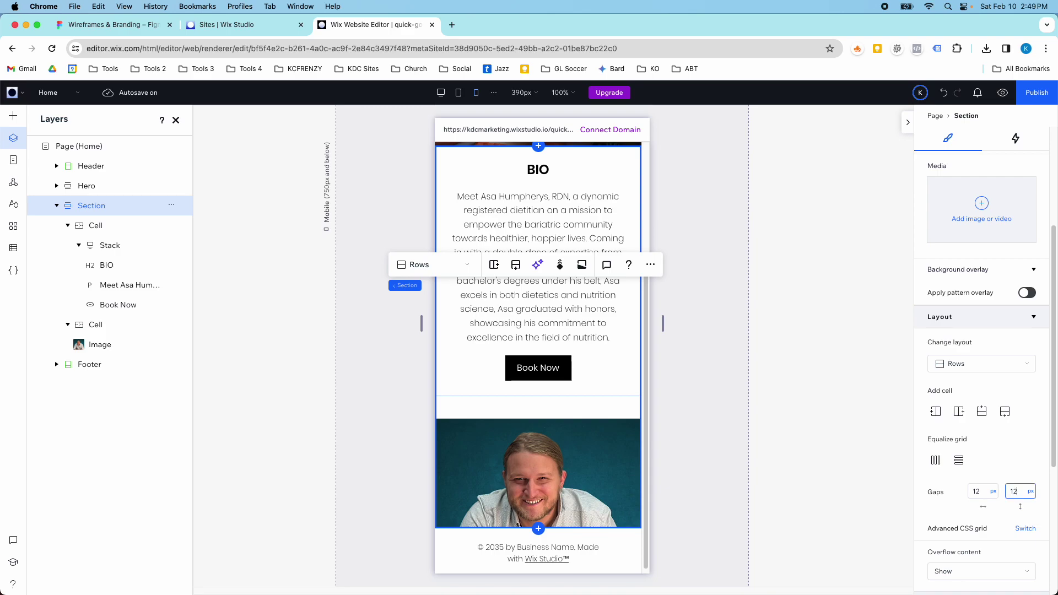
key(Return)
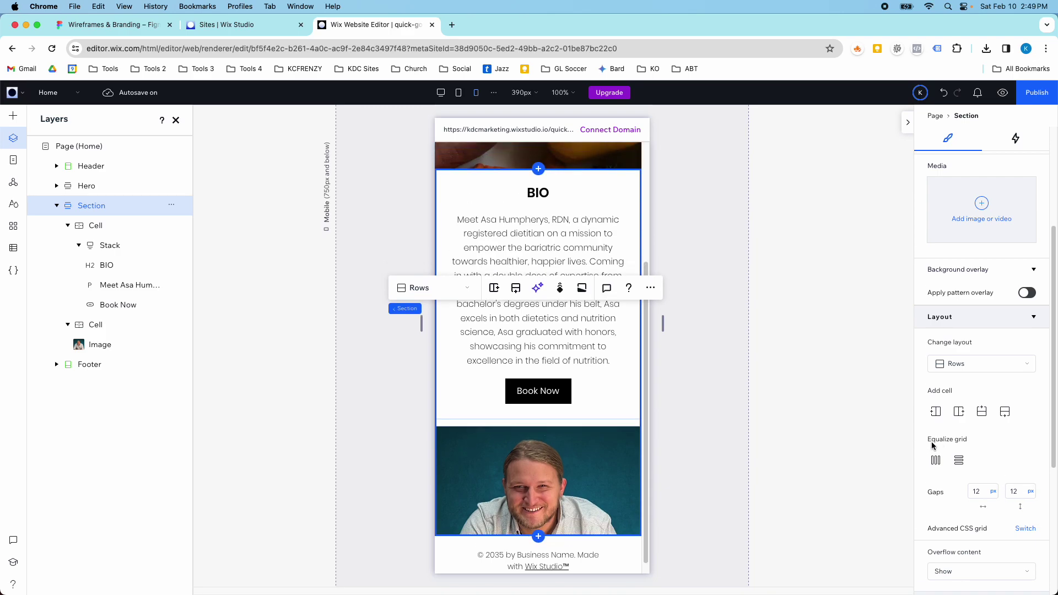
scroll(896, 447, down, 3)
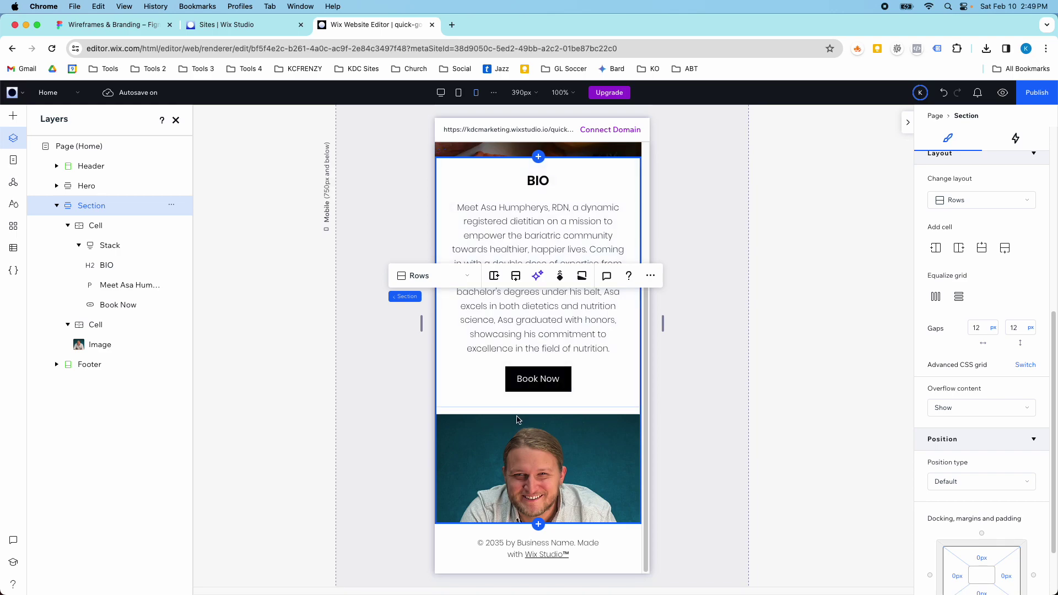
scroll(524, 424, up, 3)
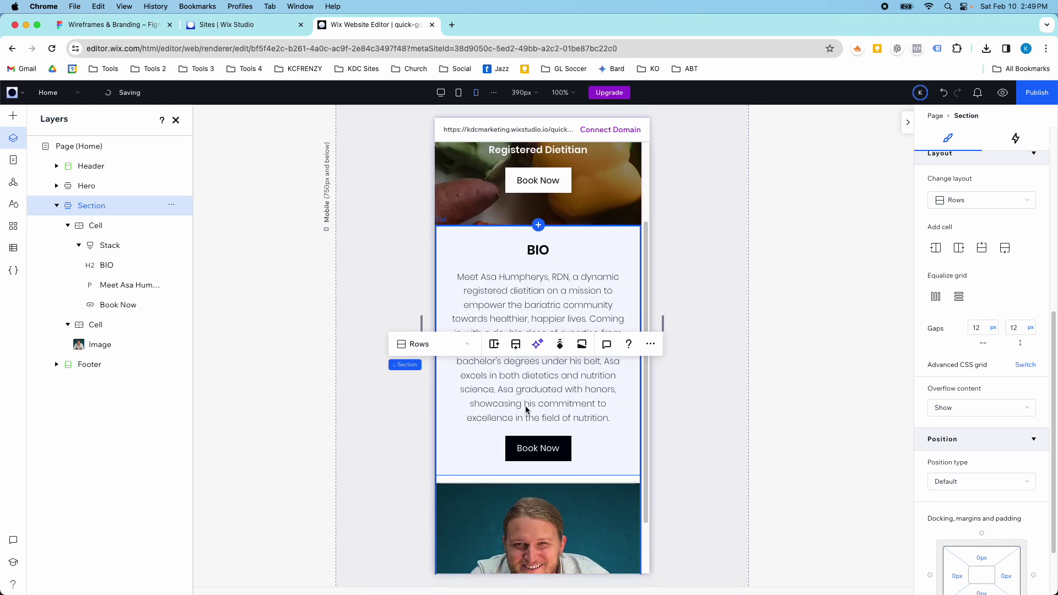
- On the Desktop breakpoint, set the section's horizontal column gap to 12 px
click(441, 92)
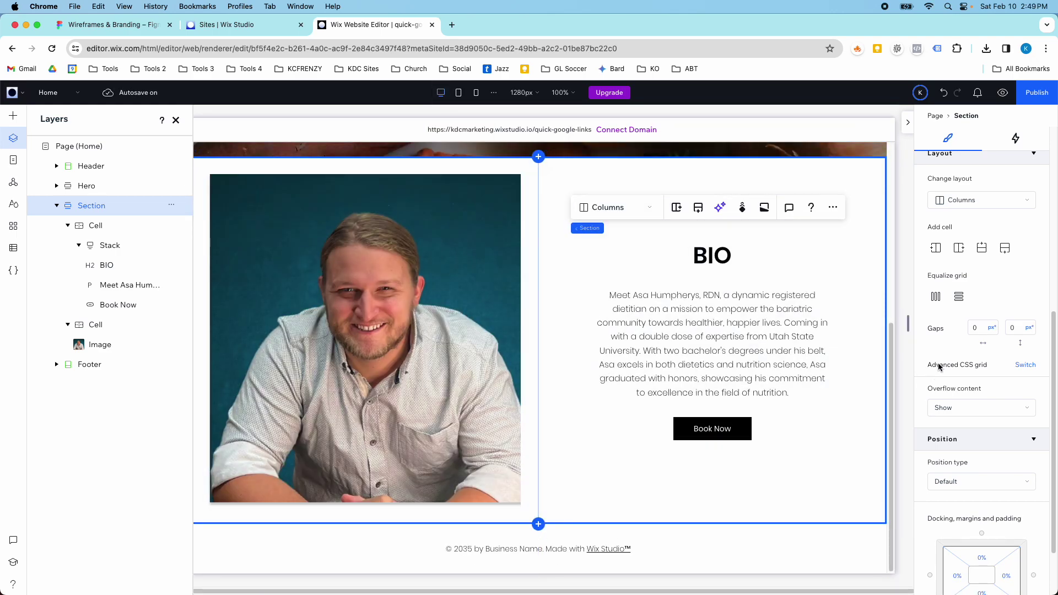
scroll(970, 330, down, 1)
click(974, 314)
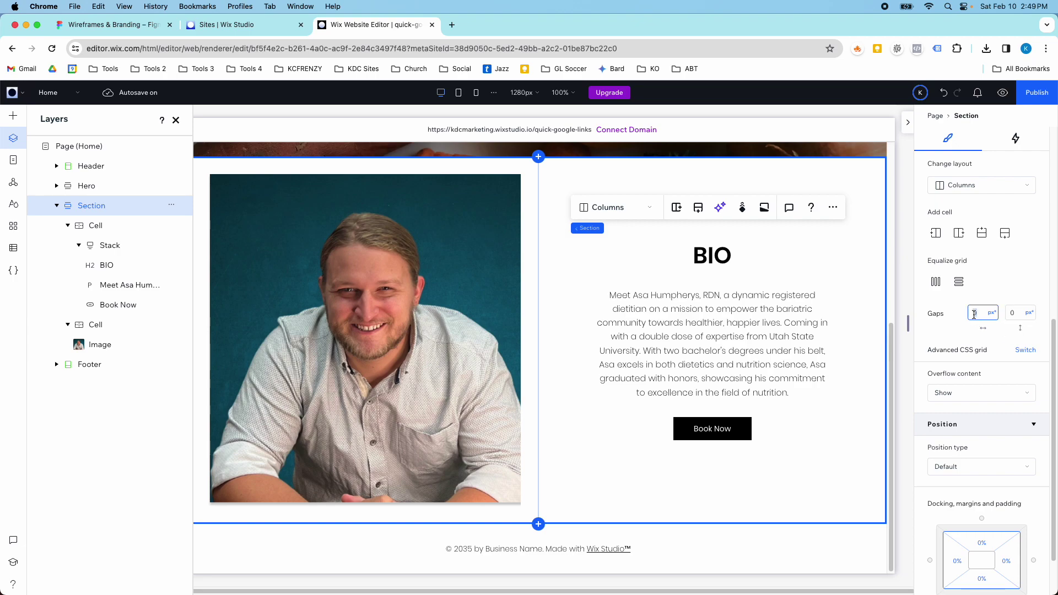
text(12)
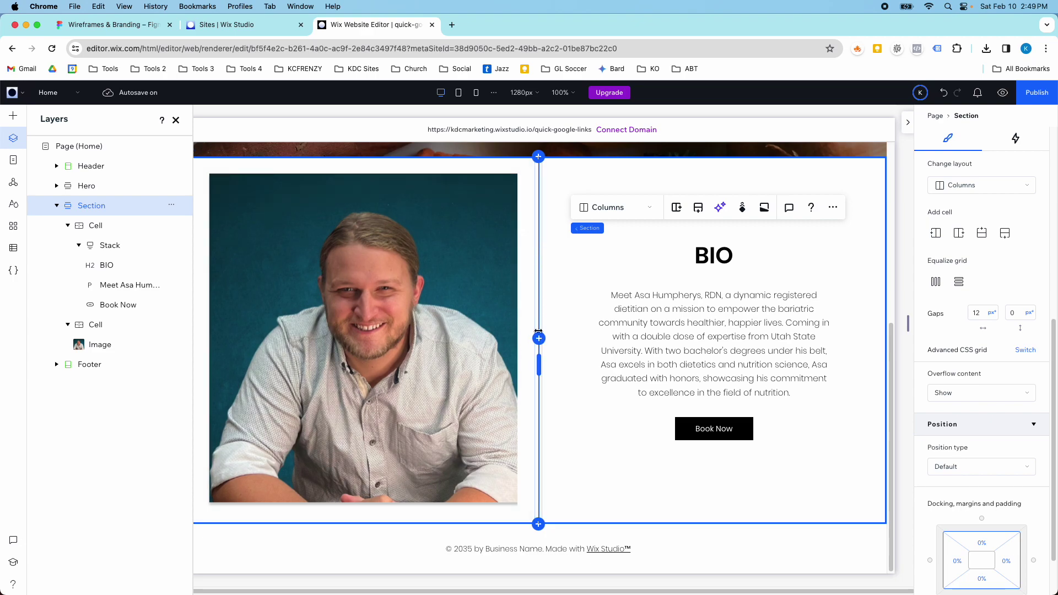
click(976, 313)
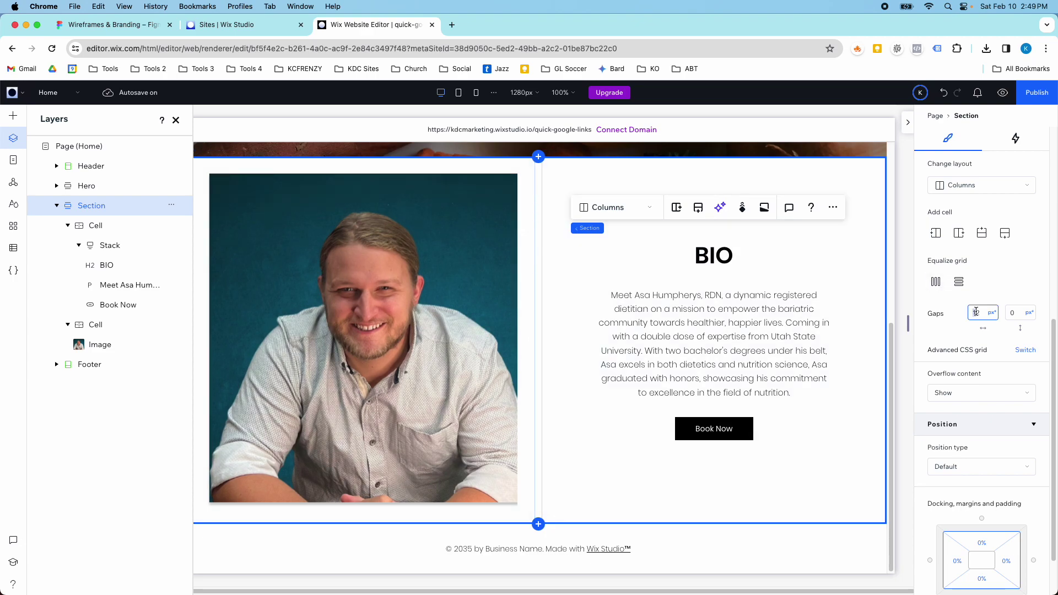
text(00)
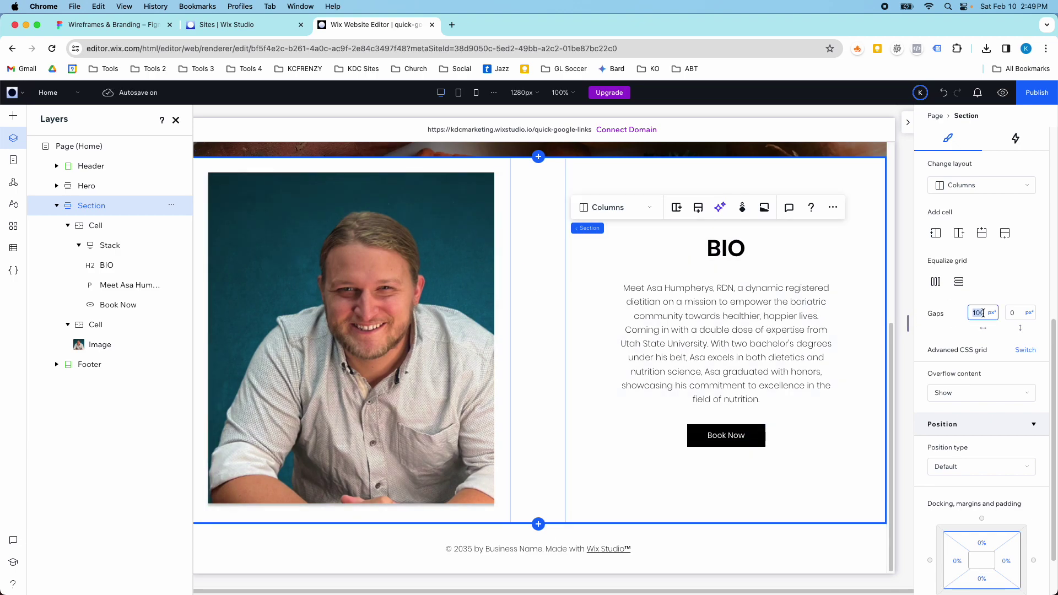
text(12)
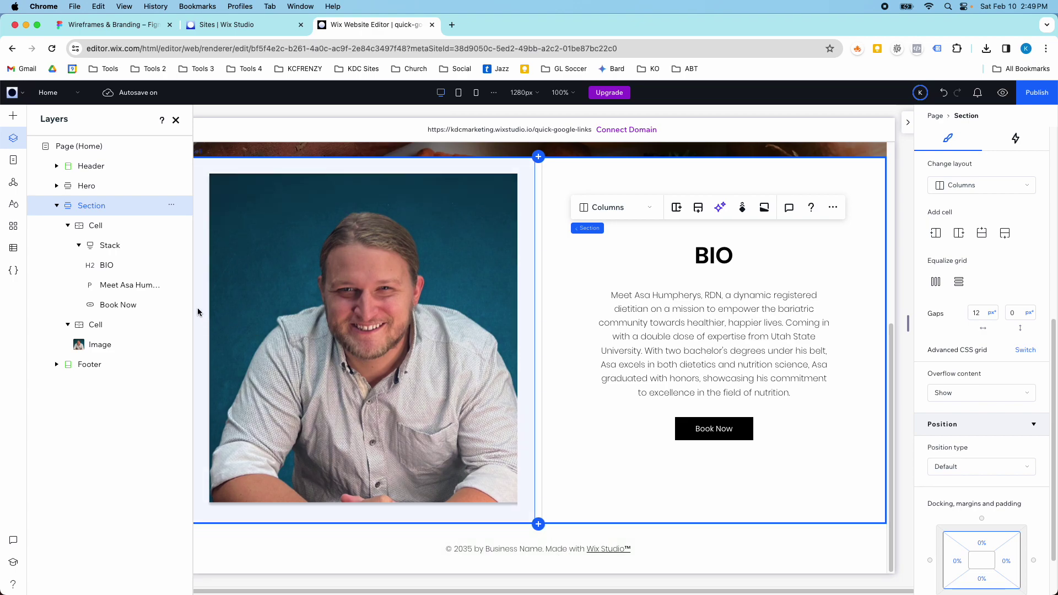
- Rename the section layer to 'Bio', collapse it, and close the Layers list
right_click(113, 205)
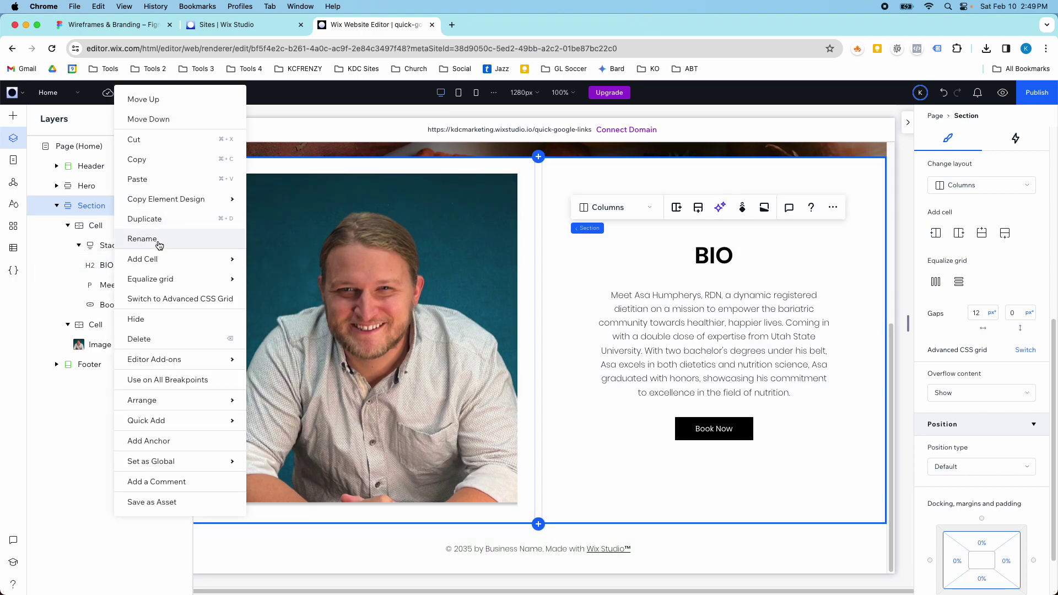
click(161, 243)
text(Bio)
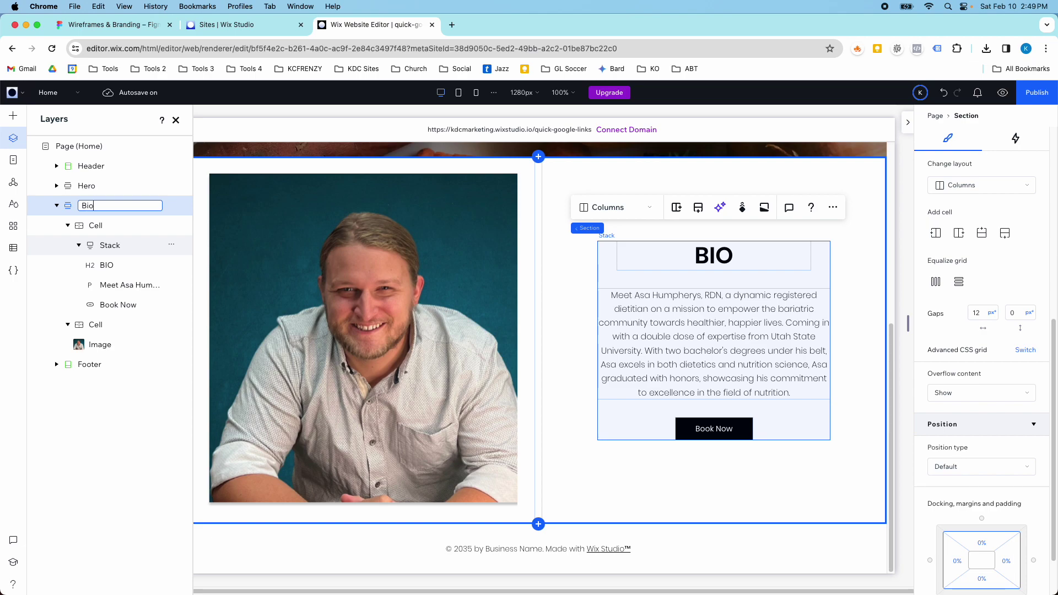
key(Return)
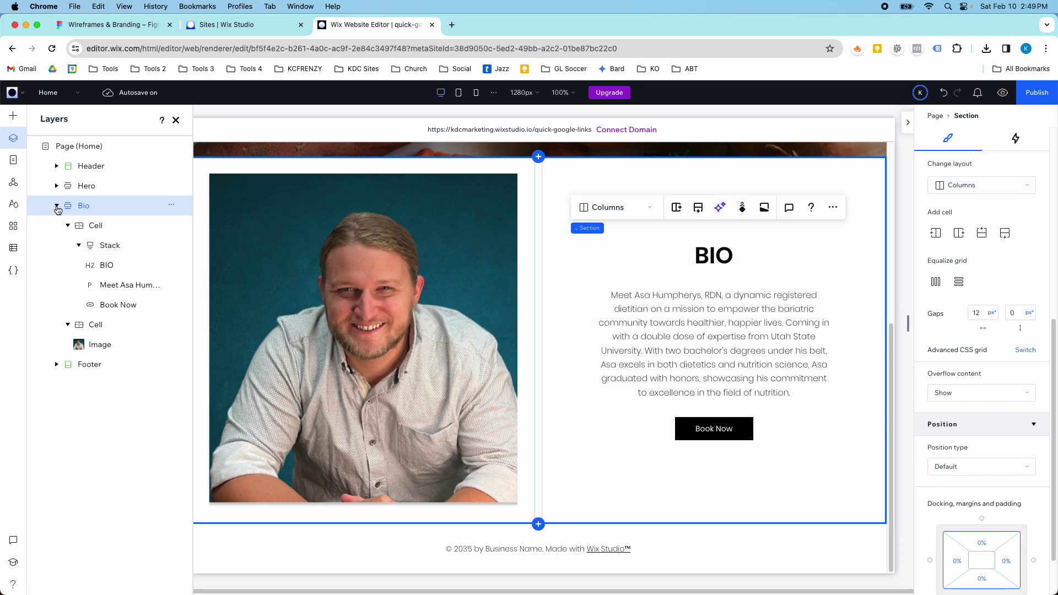
click(56, 205)
click(175, 124)
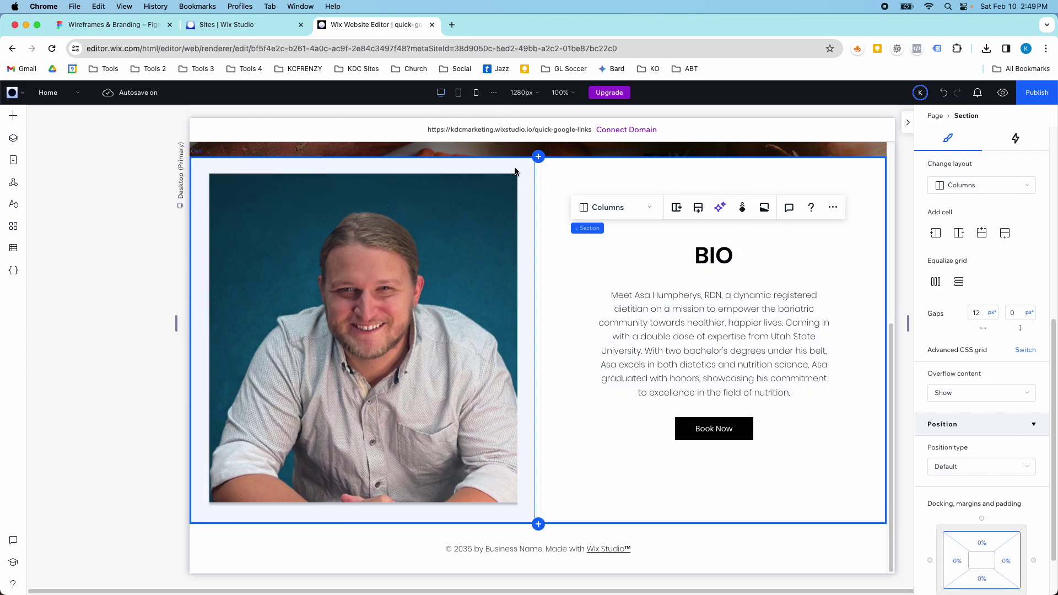
- Preview the desktop layout at 1242 px and 1358 px canvas widths, returning to 1280 px
mouse_move(908, 323)
mouse_down()
mouse_move(955, 323)
mouse_move(891, 336)
mouse_move(902, 326)
mouse_up()
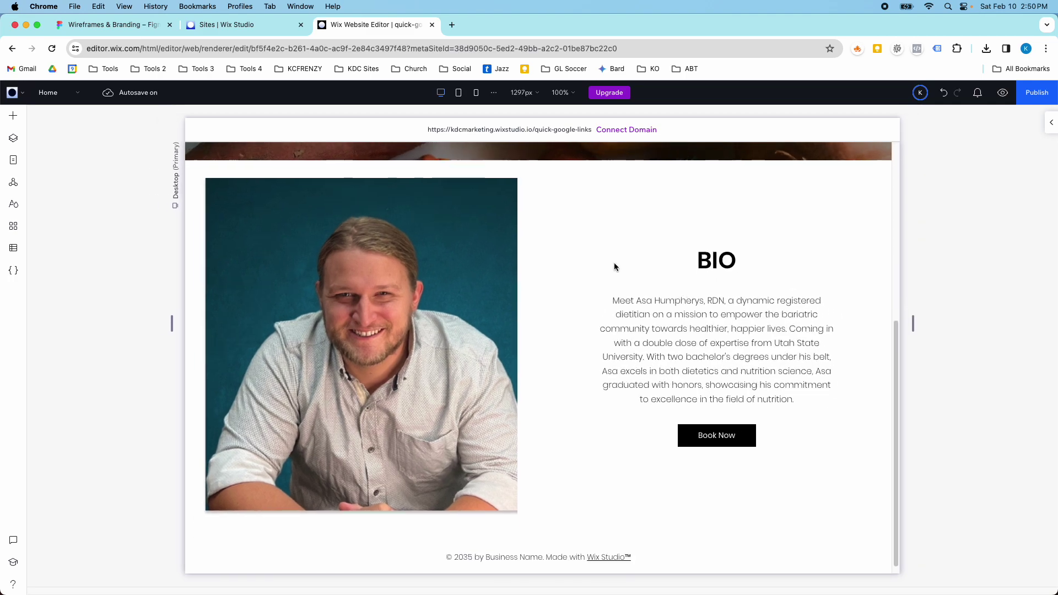
click(614, 267)
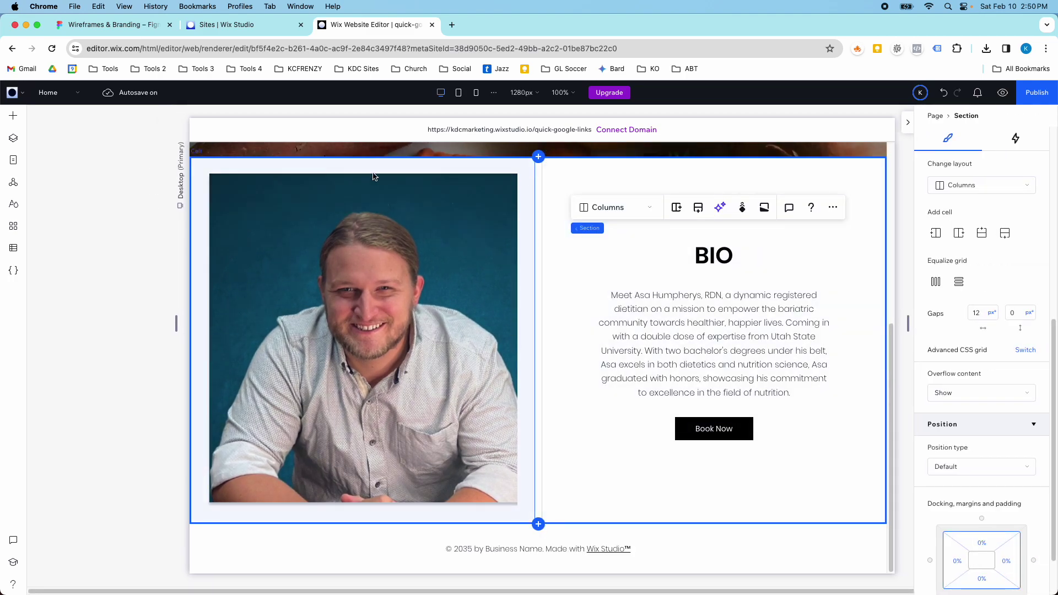
drag(909, 329, 603, 331)
click(603, 331)
scroll(610, 333, down, 6)
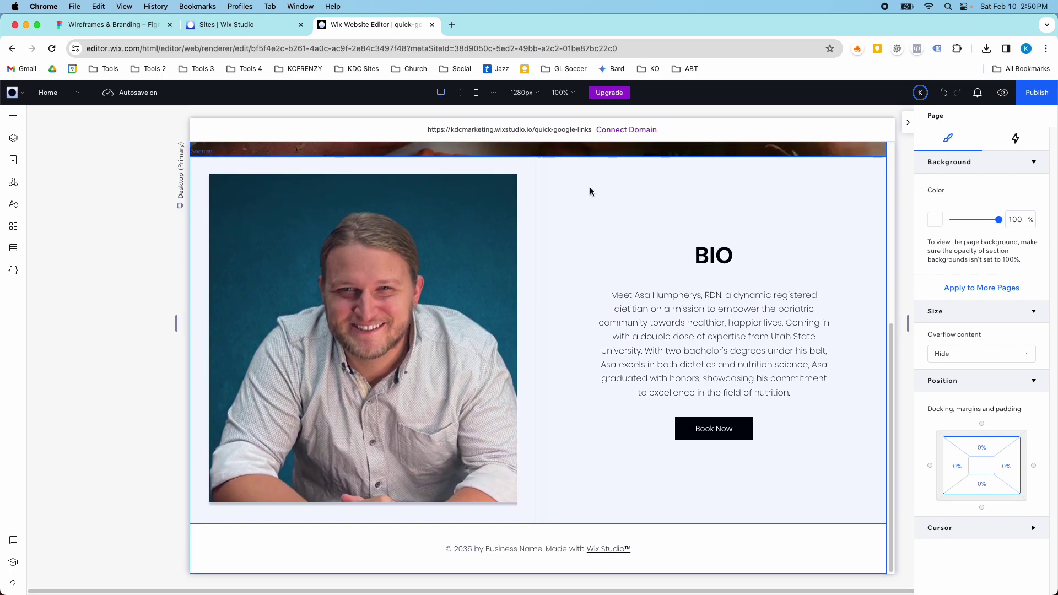
click(130, 28)
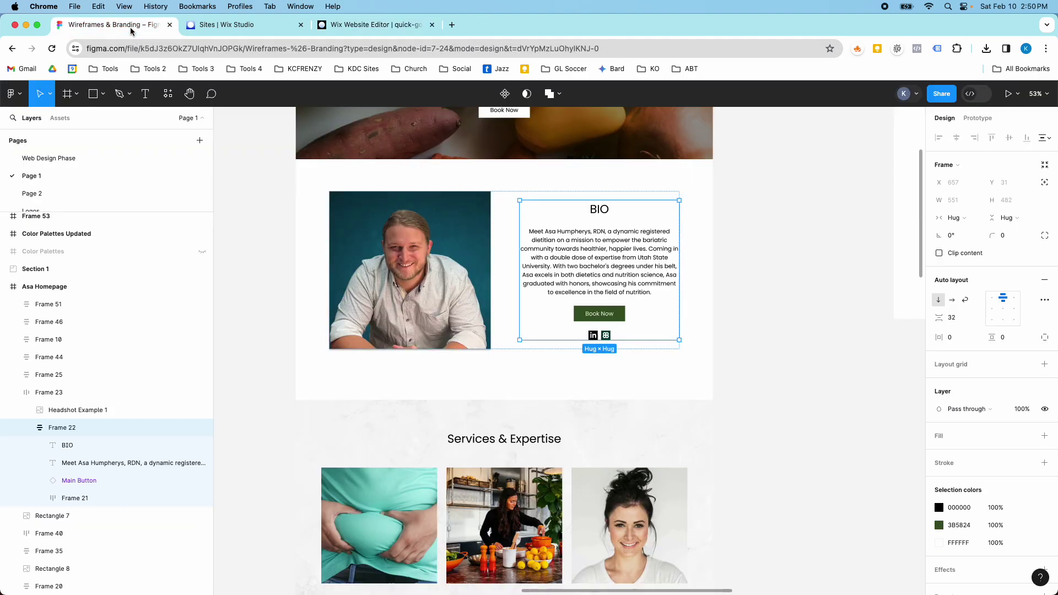
scroll(461, 257, up, 2)
scroll(606, 375, down, 1)
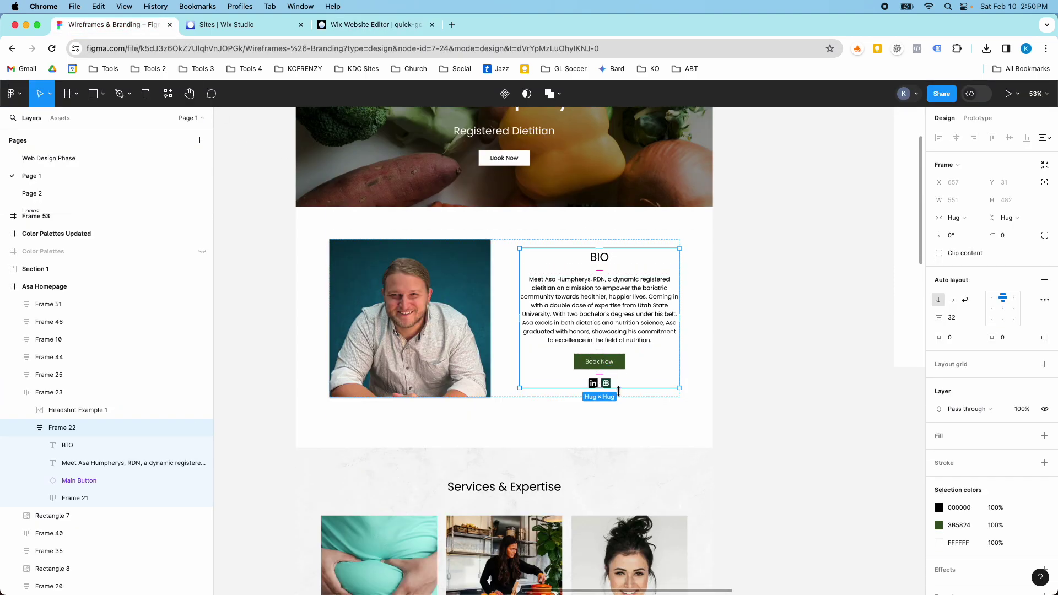
scroll(593, 365, down, 1)
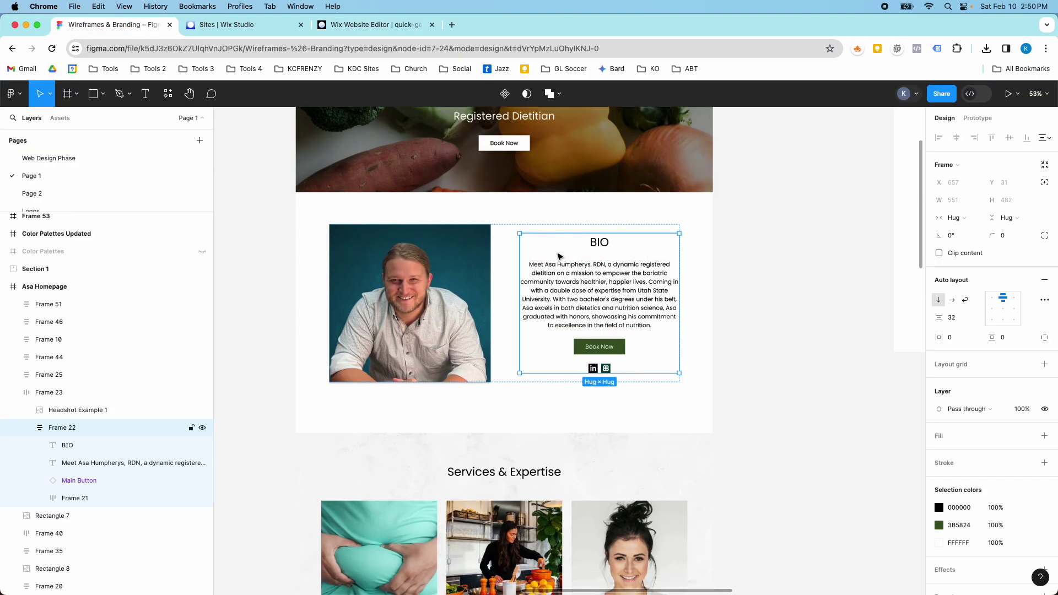
scroll(560, 256, up, 3)
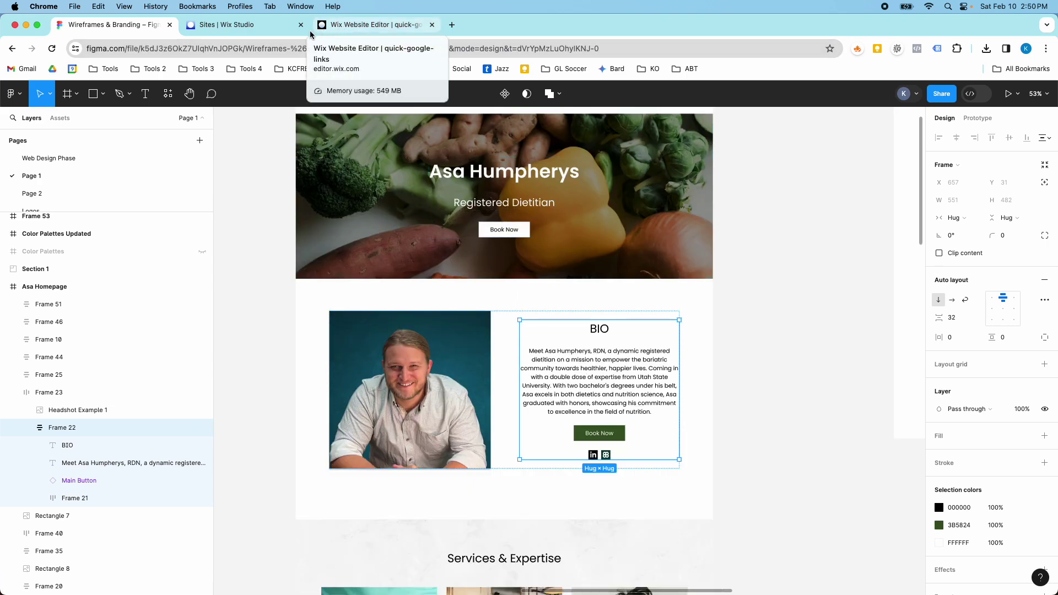
click(331, 28)
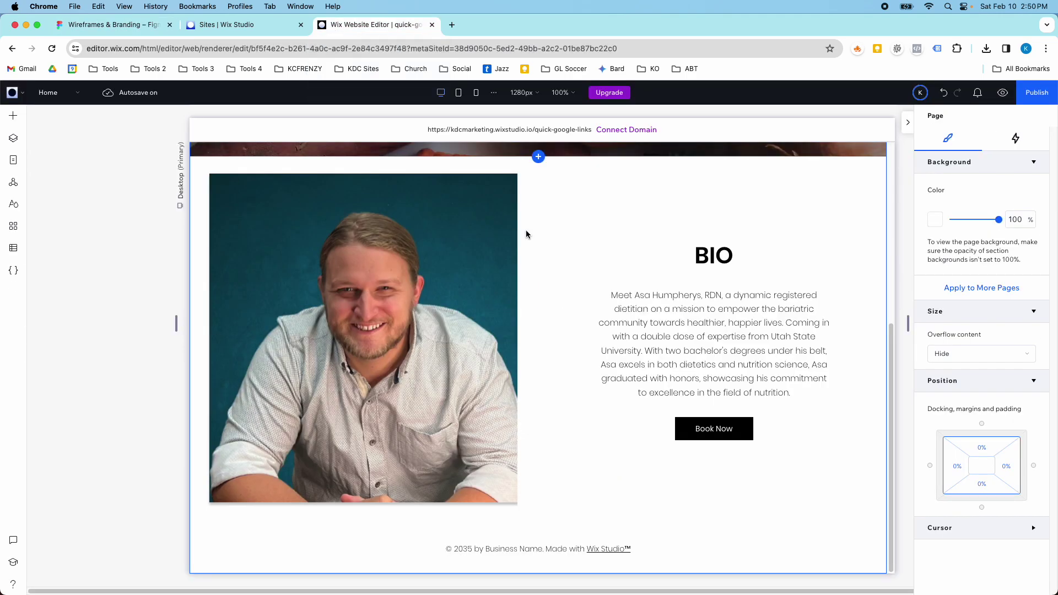